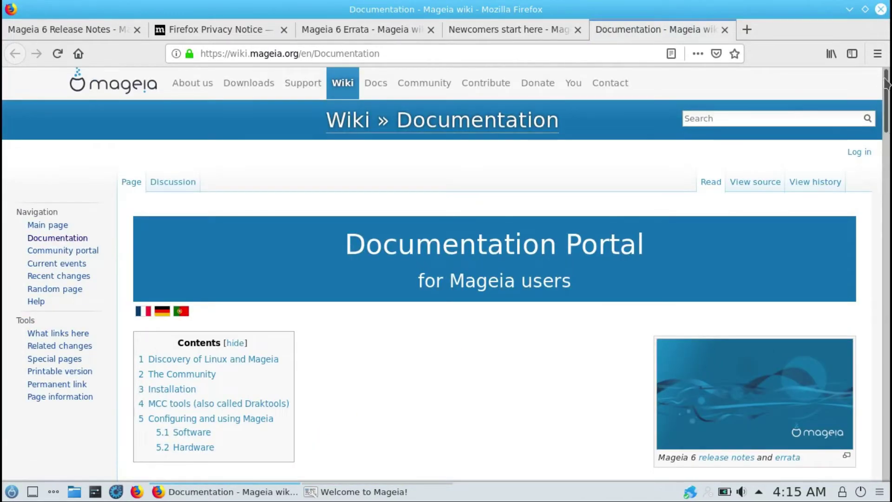
- View the rest of the documentation page and open the Forums page from the Mageia welcome window
{"action": "left_click_drag", "start_coordinate": [886, 81], "coordinate": [888, 407]}
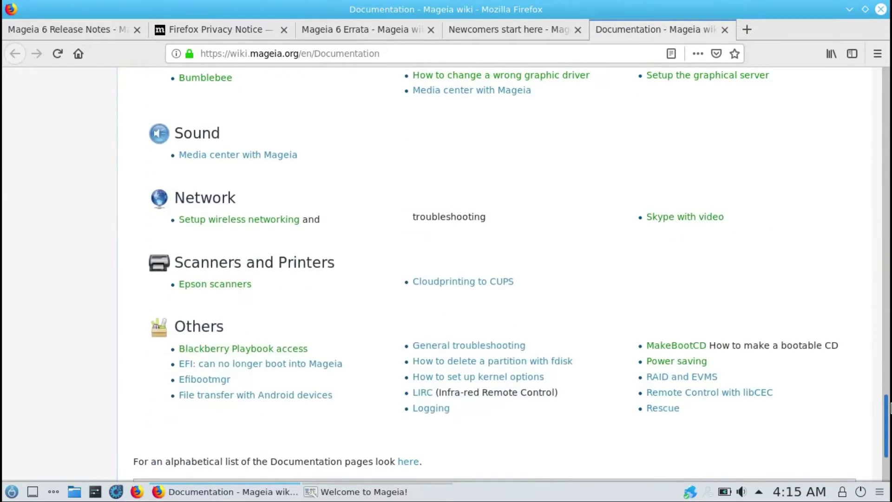
{"action": "left_click", "coordinate": [381, 492]}
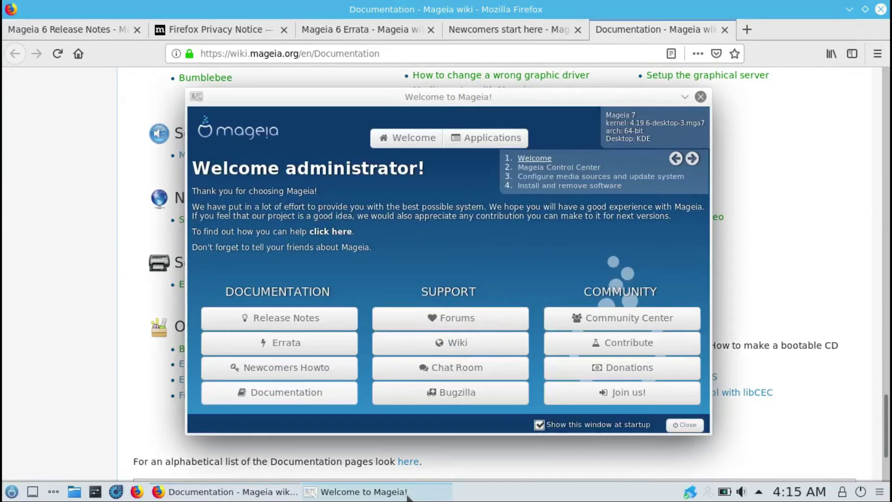
{"action": "left_click", "coordinate": [457, 320]}
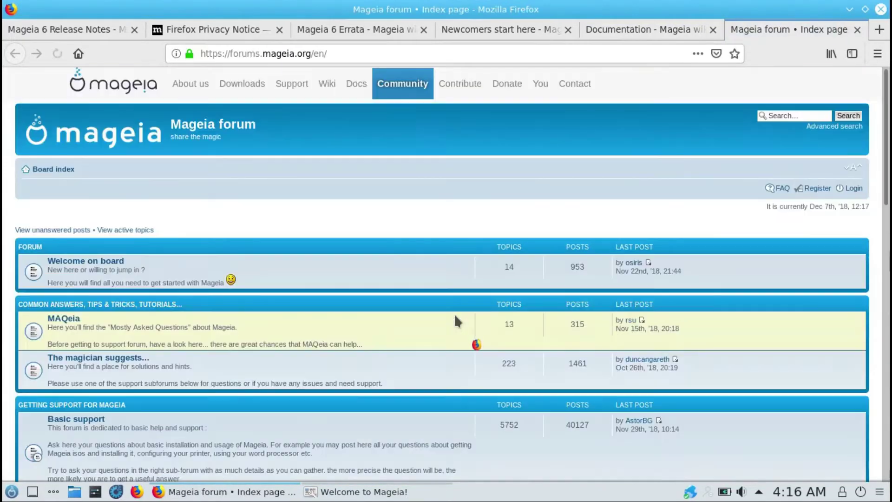
- Return to the welcome window, open its Wiki page, and view it down to the configuration section
{"action": "left_click_drag", "start_coordinate": [609, 10], "coordinate": [446, 3]}
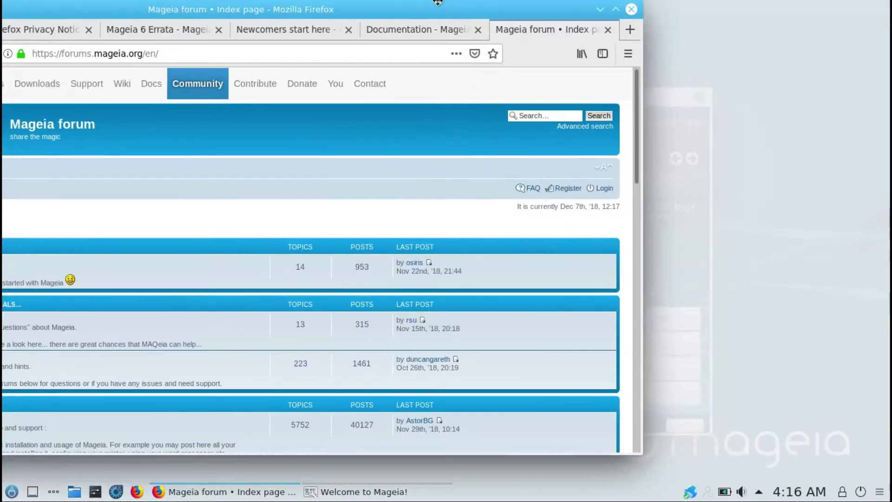
{"action": "left_click", "coordinate": [418, 492]}
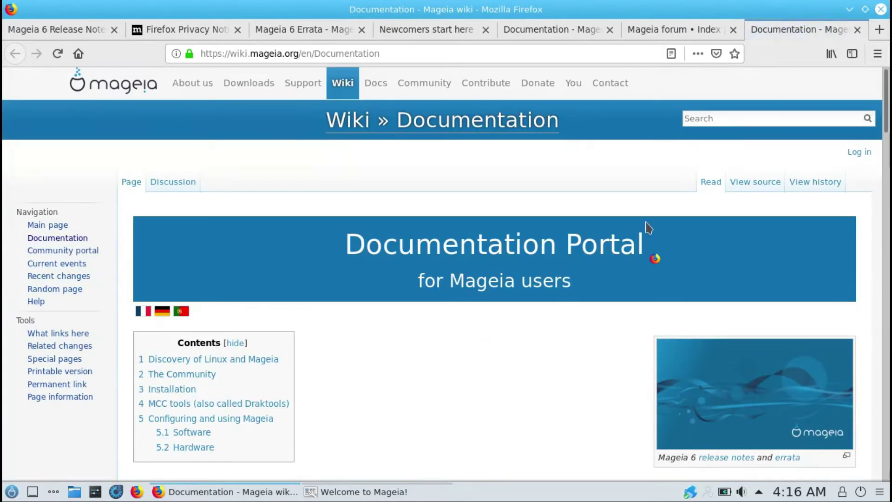
{"action": "left_click_drag", "start_coordinate": [885, 97], "coordinate": [890, 260]}
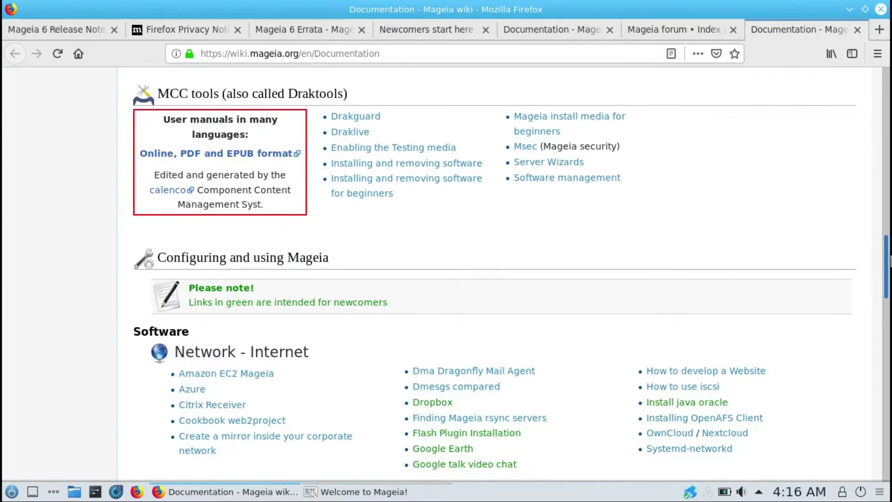
- Launch the Chat Room from the welcome window, connect to freenode, and quit Konversation
{"action": "left_click", "coordinate": [397, 490]}
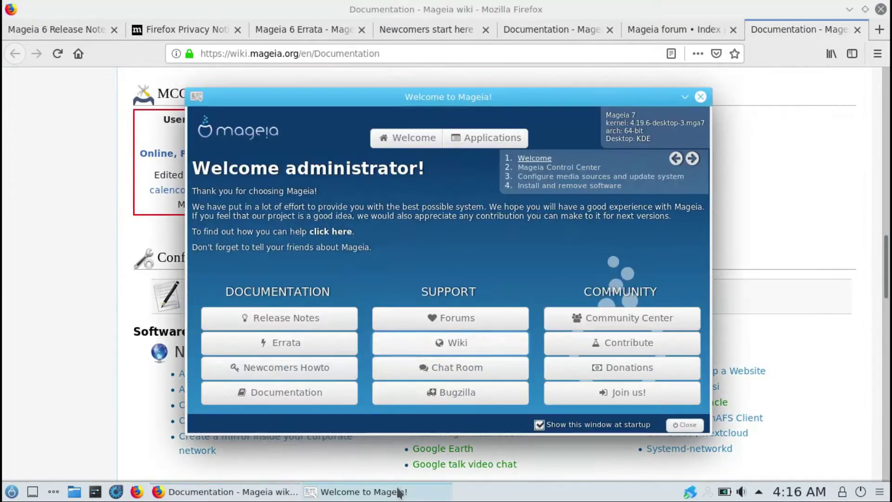
{"action": "left_click", "coordinate": [462, 367]}
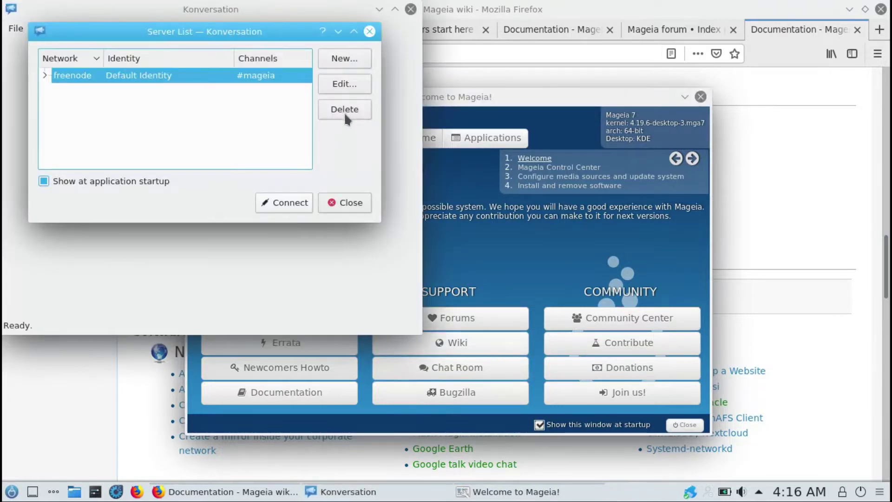
{"action": "left_click", "coordinate": [286, 205]}
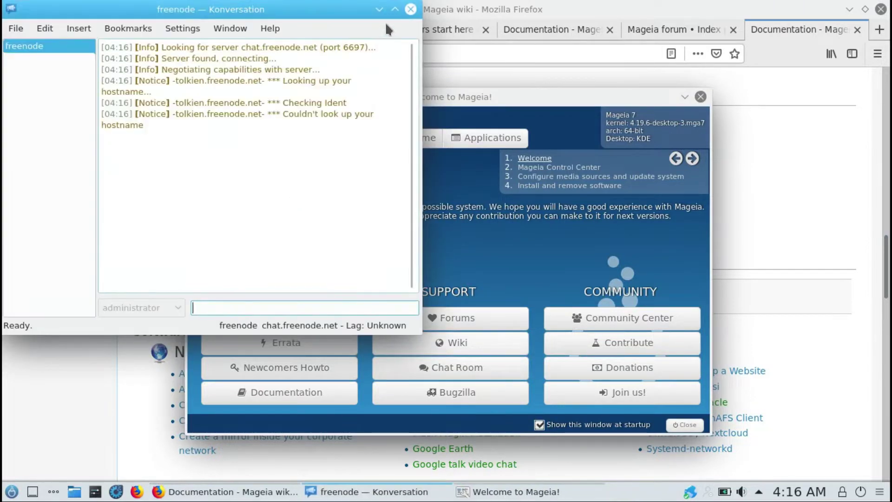
{"action": "left_click", "coordinate": [410, 10]}
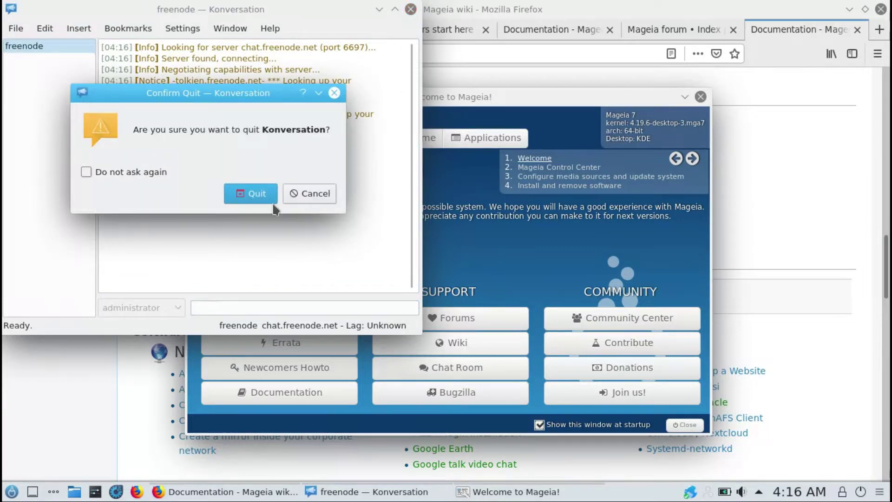
{"action": "left_click", "coordinate": [257, 194]}
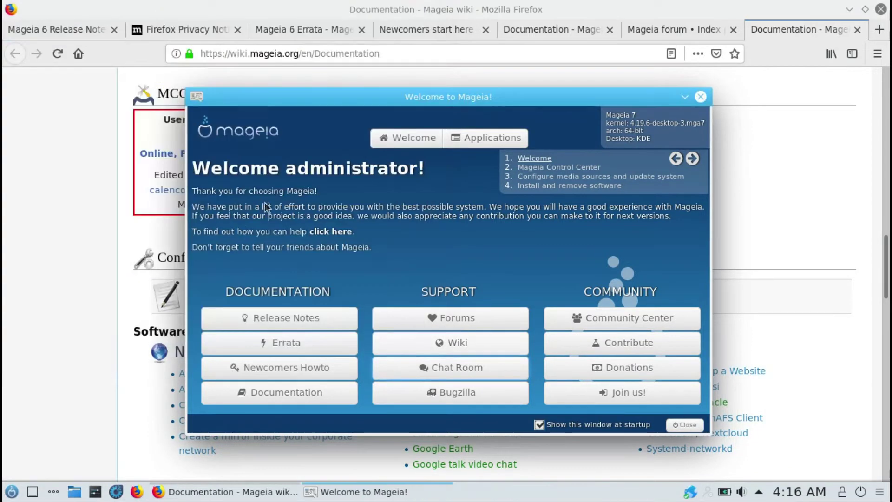
- Open the Bugzilla and Community Center pages from the welcome window and view the community page to its end
{"action": "left_click", "coordinate": [413, 392]}
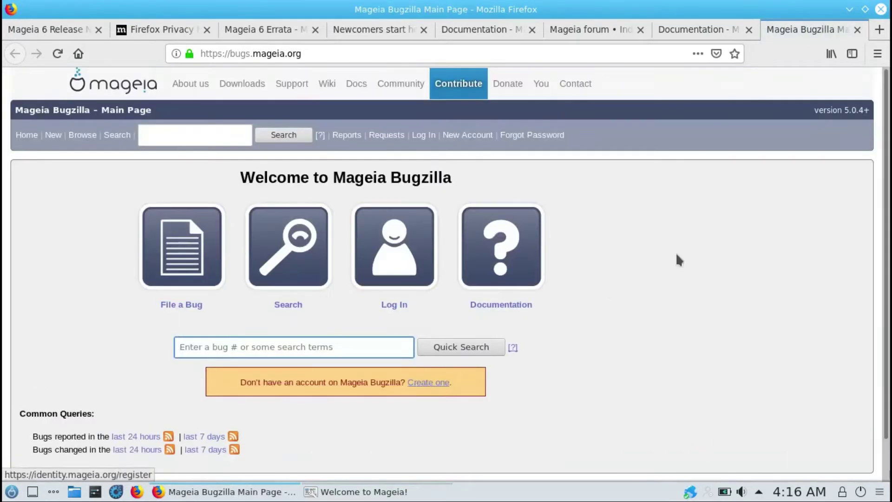
{"action": "left_click", "coordinate": [377, 495]}
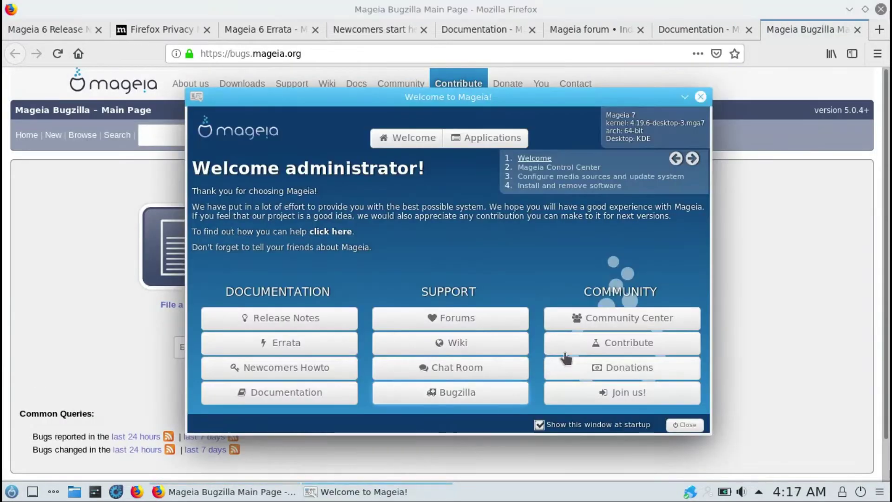
{"action": "left_click", "coordinate": [603, 324]}
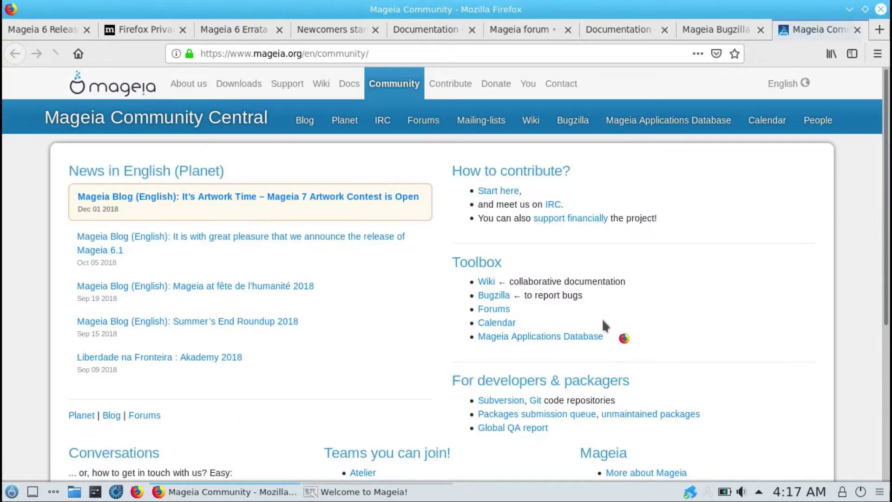
{"action": "scroll", "coordinate": [883, 148], "scroll_direction": "down", "scroll_amount": 8}
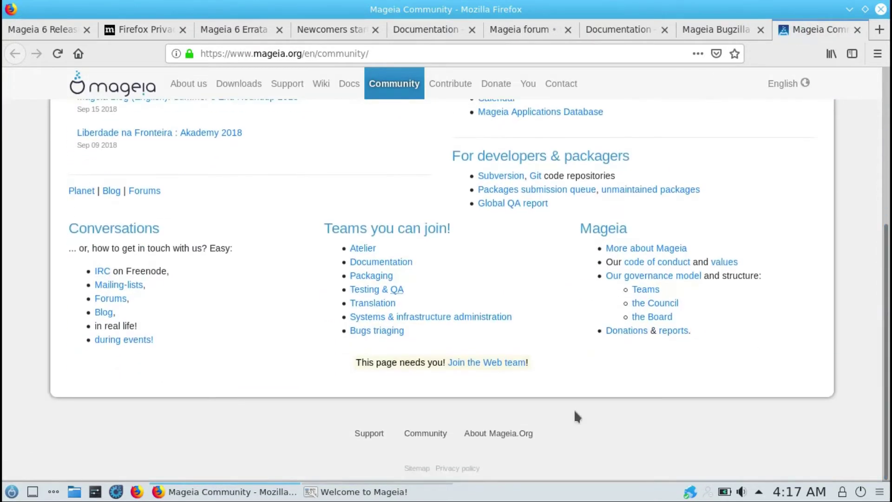
- Open the Contribute page from the welcome window and look through its roles
{"action": "left_click", "coordinate": [378, 493]}
{"action": "left_click", "coordinate": [589, 342]}
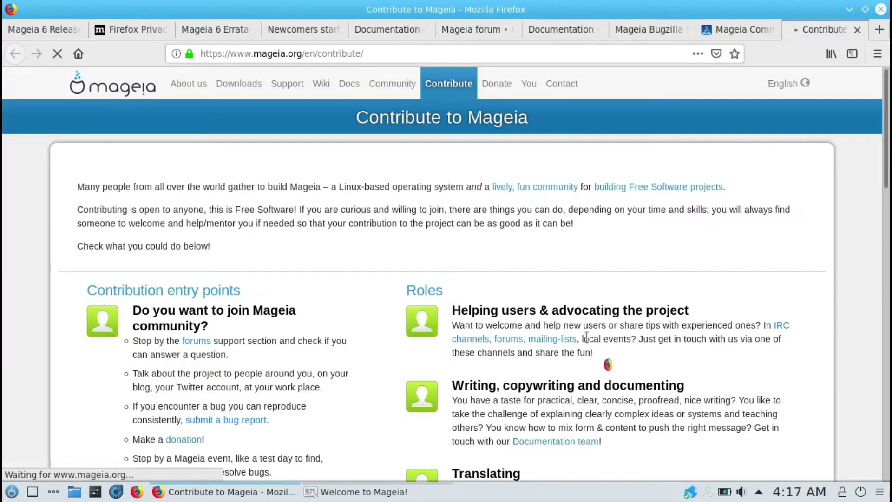
{"action": "scroll", "coordinate": [888, 122], "scroll_direction": "down", "scroll_amount": 20}
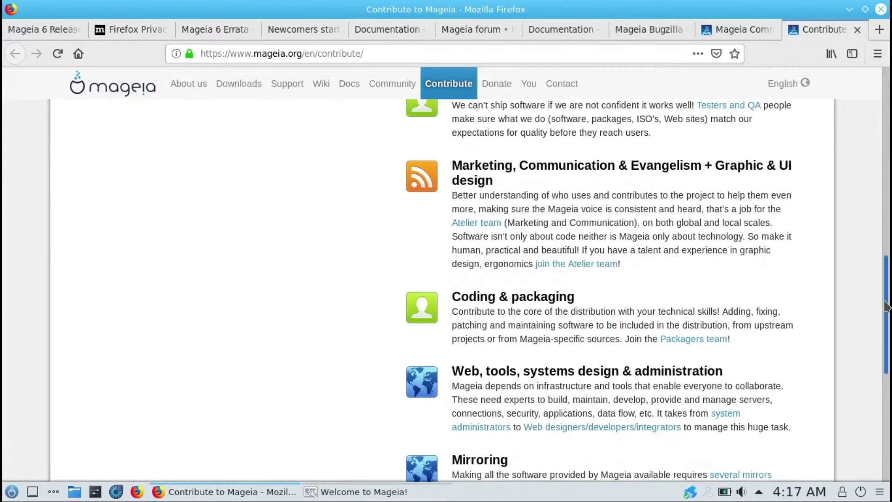
- Open the Donations page from the welcome window and look through the donation methods
{"action": "left_click", "coordinate": [355, 492]}
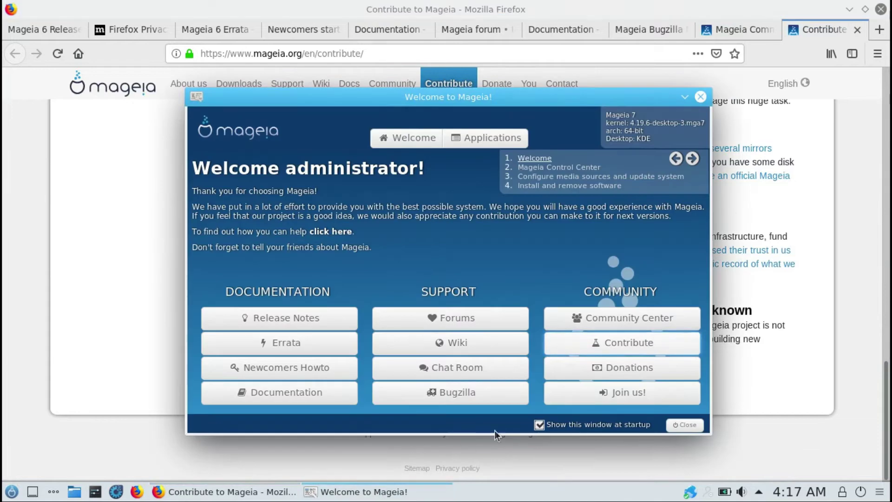
{"action": "left_click", "coordinate": [586, 370]}
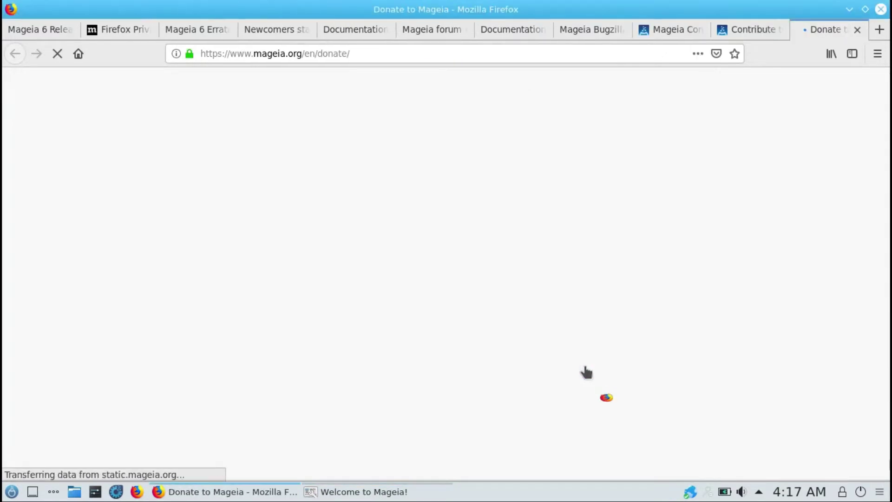
{"action": "scroll", "coordinate": [886, 168], "scroll_direction": "down", "scroll_amount": 9}
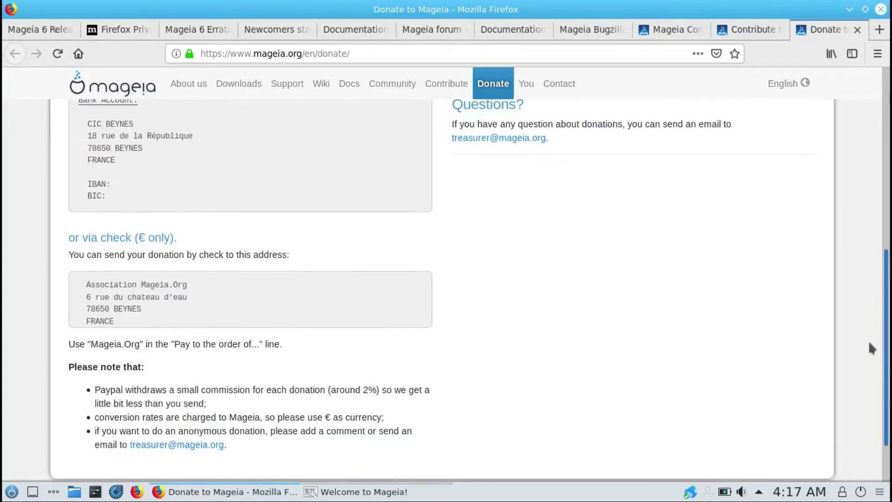
- Open the Join us account page from the welcome window and close Firefox with all its tabs
{"action": "left_click", "coordinate": [386, 496]}
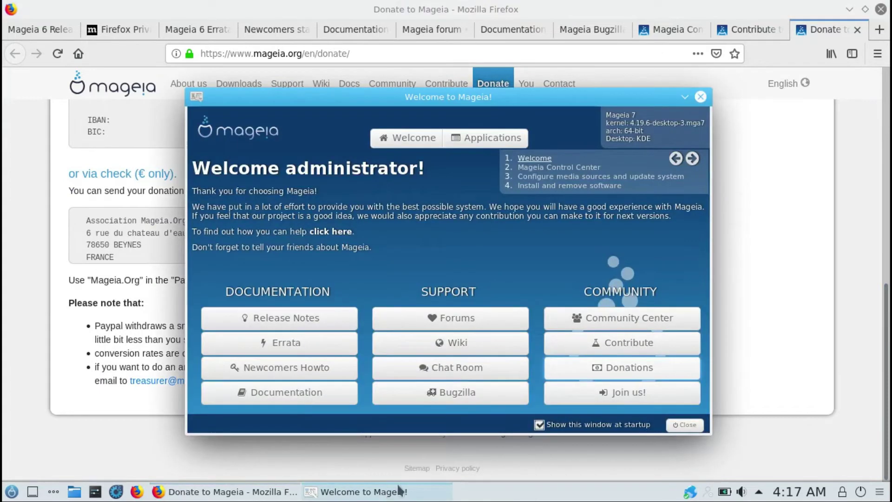
{"action": "left_click", "coordinate": [598, 393]}
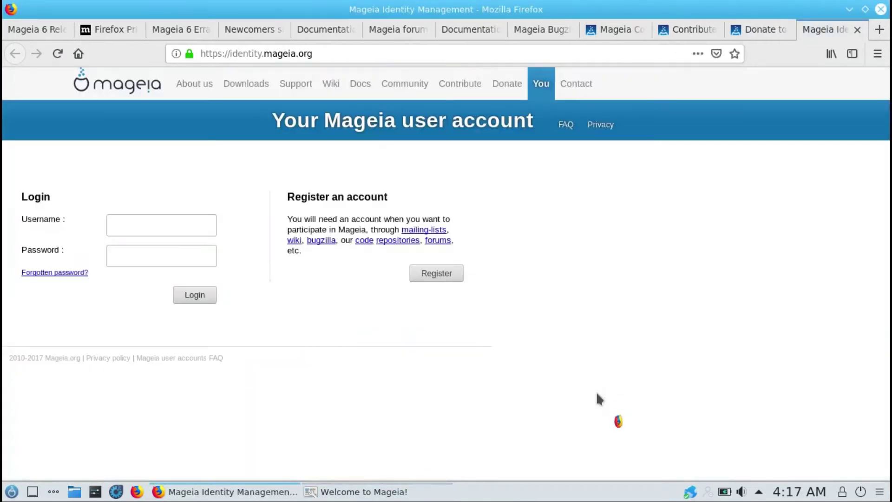
{"action": "left_click", "coordinate": [880, 9]}
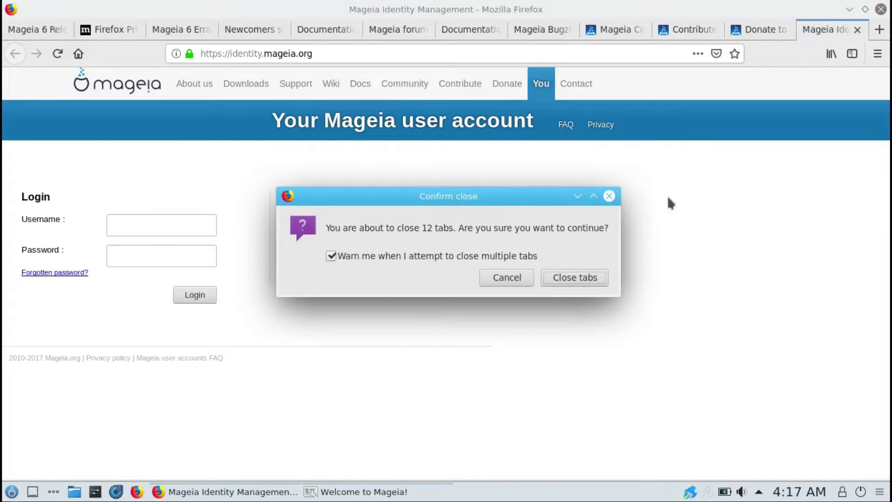
{"action": "left_click", "coordinate": [589, 277]}
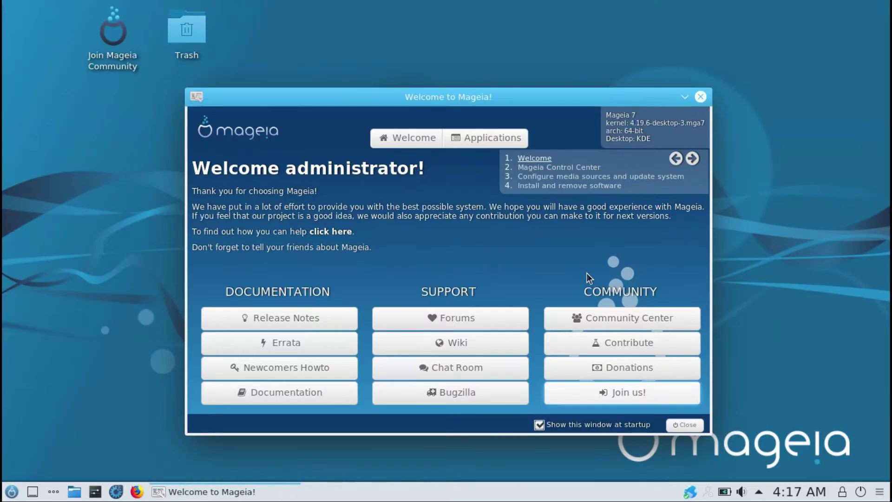
- Launch Mageia Control Center from the welcome window's second page with the administrator password, and close it after viewing
{"action": "left_click", "coordinate": [692, 159]}
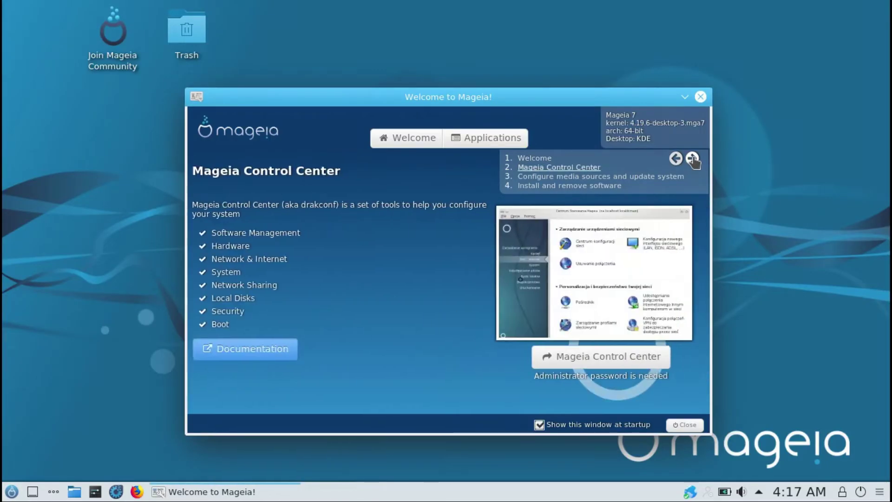
{"action": "left_click", "coordinate": [593, 357]}
{"action": "key", "text": "Return"}
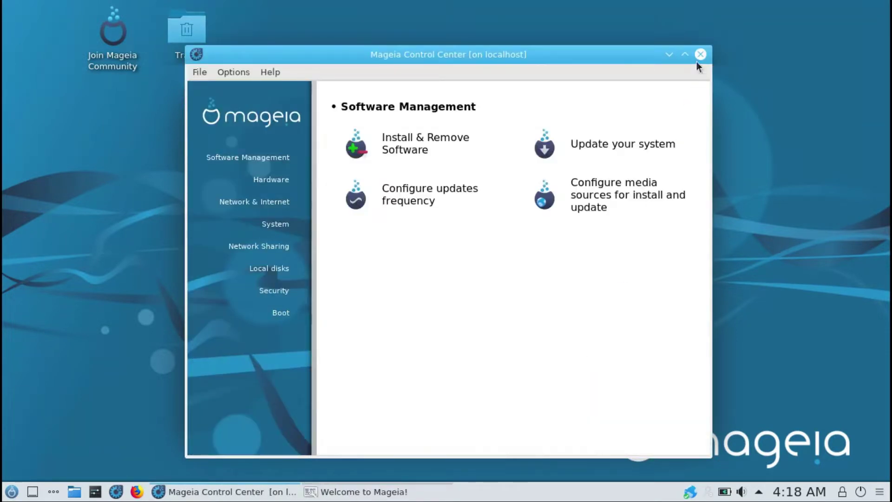
{"action": "left_click", "coordinate": [700, 55]}
- Open the software sources editor from the Configure media sources page with the administrator password, and close it after viewing
{"action": "left_click", "coordinate": [692, 159]}
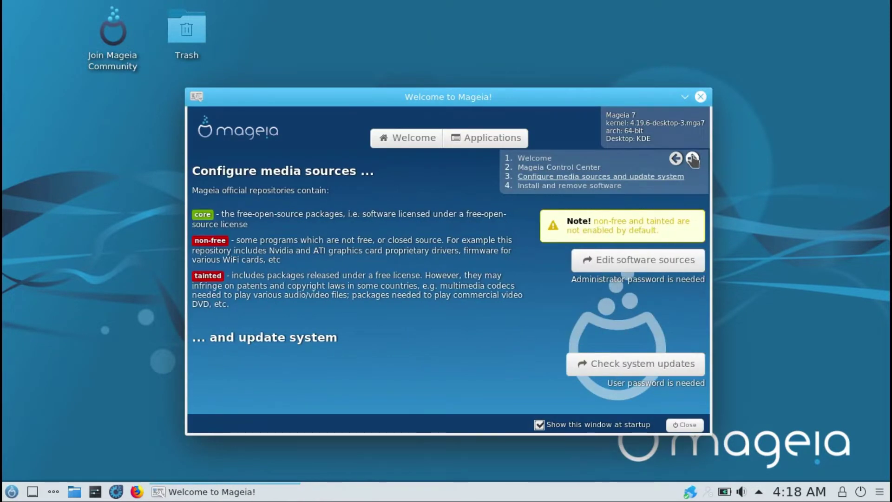
{"action": "left_click", "coordinate": [641, 263]}
{"action": "key", "text": "Return"}
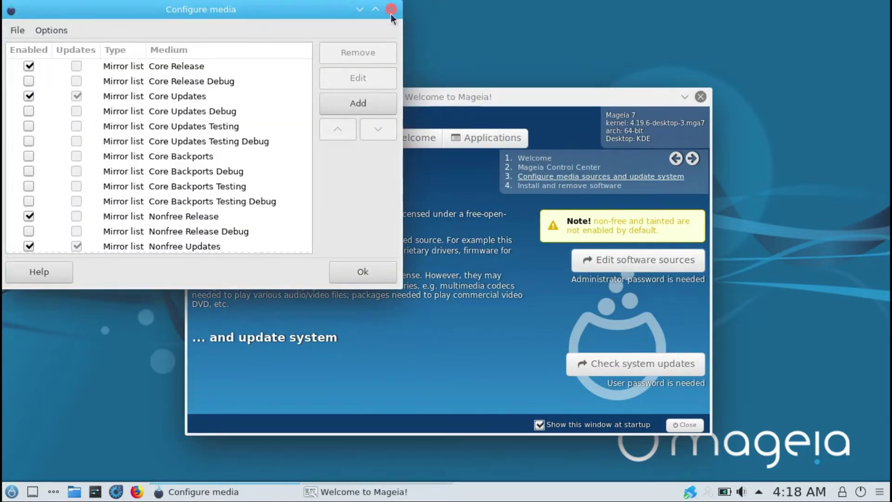
{"action": "left_click", "coordinate": [391, 9]}
- Check for system updates and allow contacting the mirror for the latest packages
{"action": "left_click", "coordinate": [613, 367]}
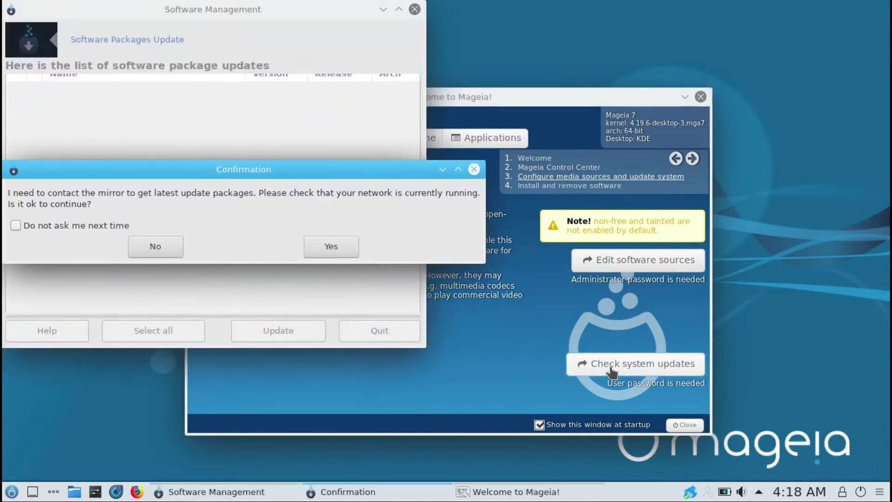
{"action": "left_click", "coordinate": [341, 251]}
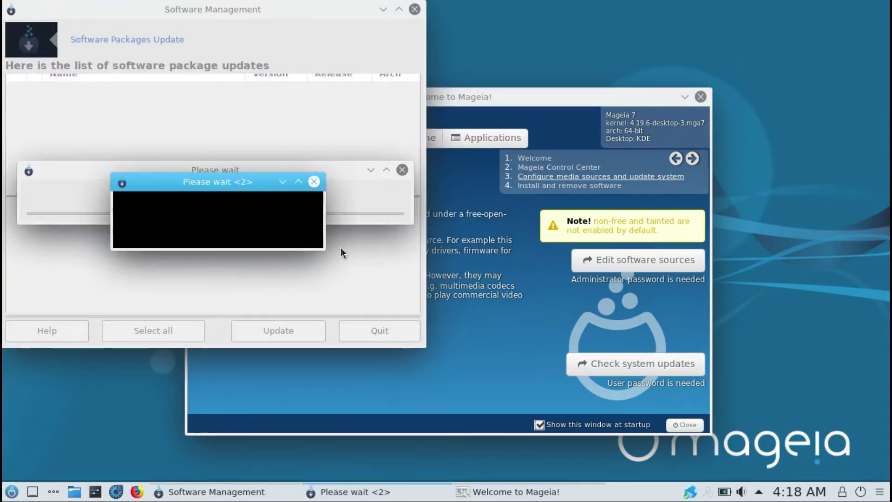
- From the Install and remove software page, launch RPMdrake with the root password and open a terminal
{"action": "left_click", "coordinate": [578, 101]}
{"action": "left_click", "coordinate": [692, 159]}
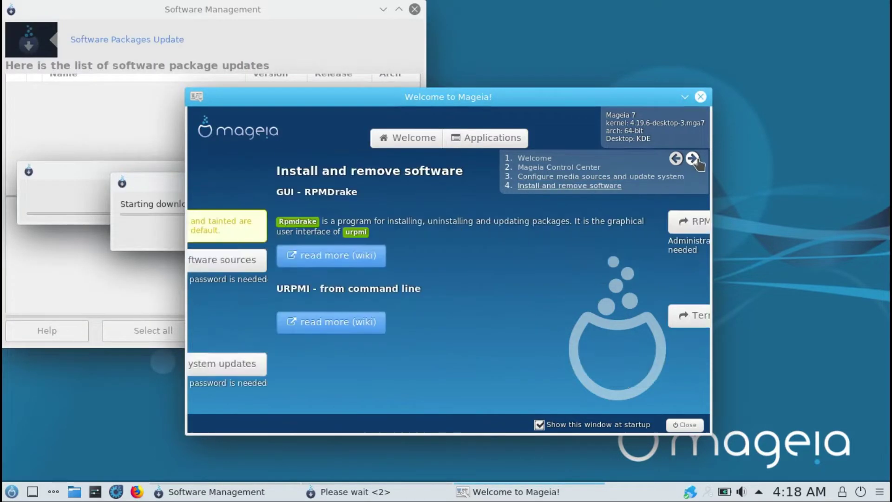
{"action": "left_click", "coordinate": [631, 225]}
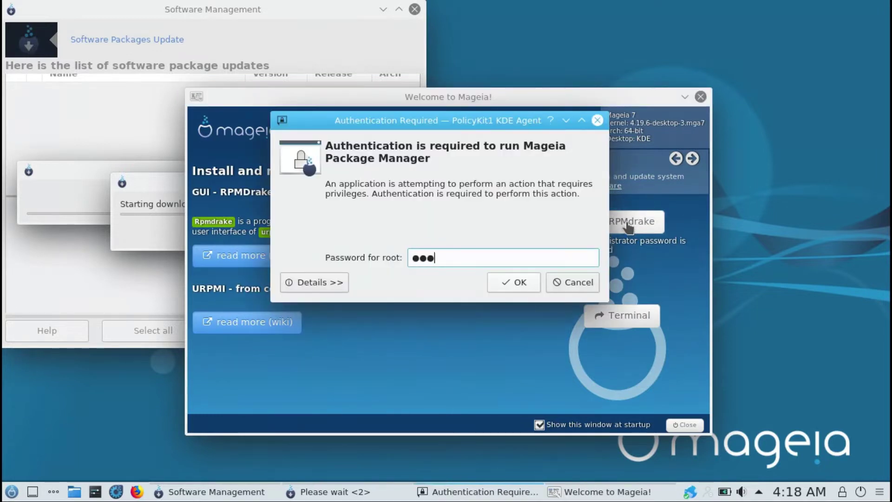
{"action": "key", "text": "Return"}
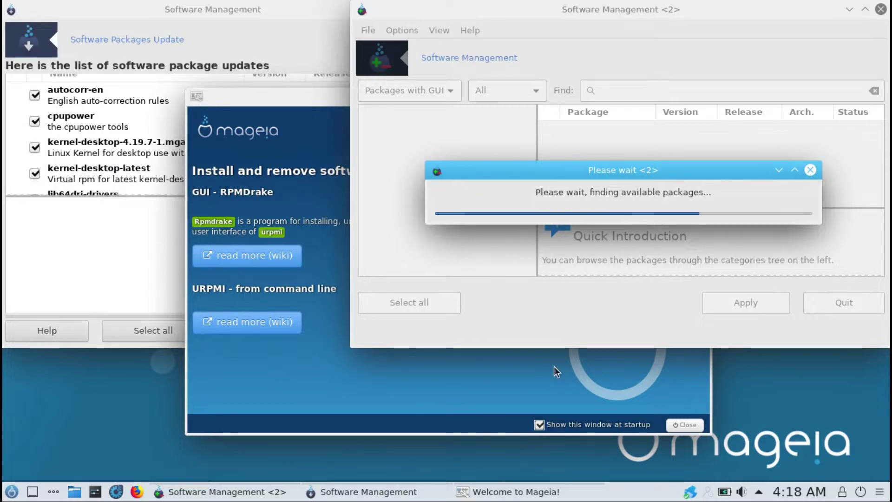
{"action": "left_click", "coordinate": [490, 368]}
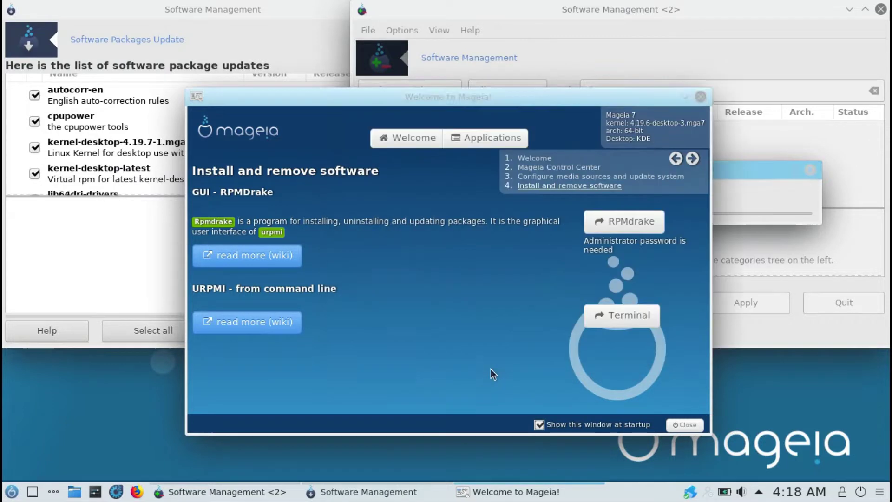
{"action": "left_click", "coordinate": [627, 318]}
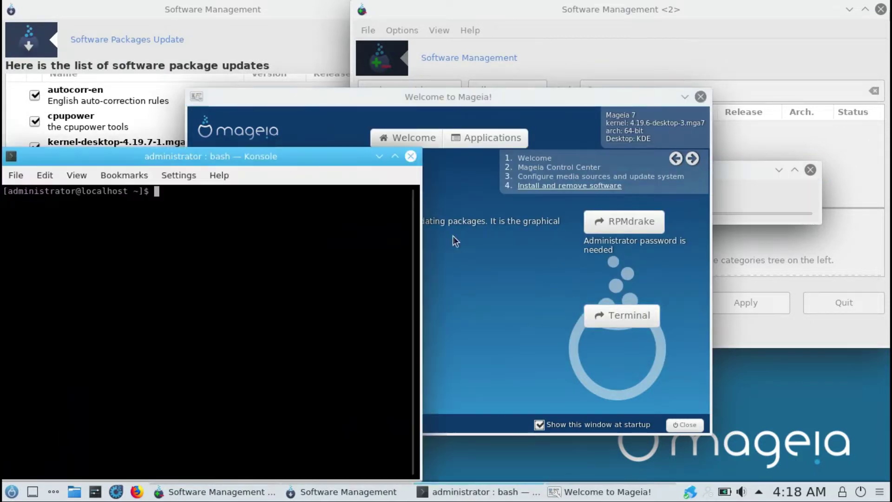
- Close the terminal, and browse the welcome window's application categories from Featured through Programming before closing it
{"action": "left_click", "coordinate": [410, 155]}
{"action": "left_click", "coordinate": [474, 138]}
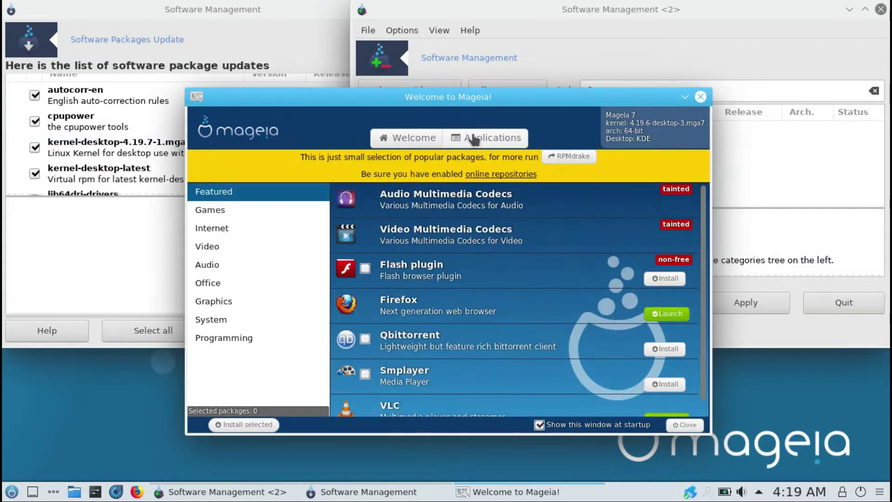
{"action": "left_click", "coordinate": [281, 209]}
{"action": "left_click", "coordinate": [279, 228]}
{"action": "left_click", "coordinate": [279, 246]}
{"action": "left_click", "coordinate": [281, 265]}
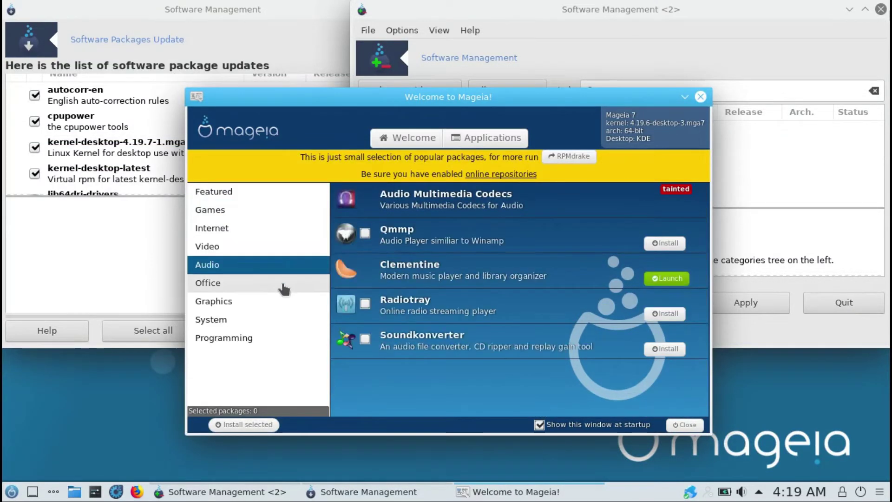
{"action": "left_click", "coordinate": [283, 283]}
{"action": "left_click", "coordinate": [284, 301]}
{"action": "left_click", "coordinate": [283, 320]}
{"action": "left_click", "coordinate": [284, 338]}
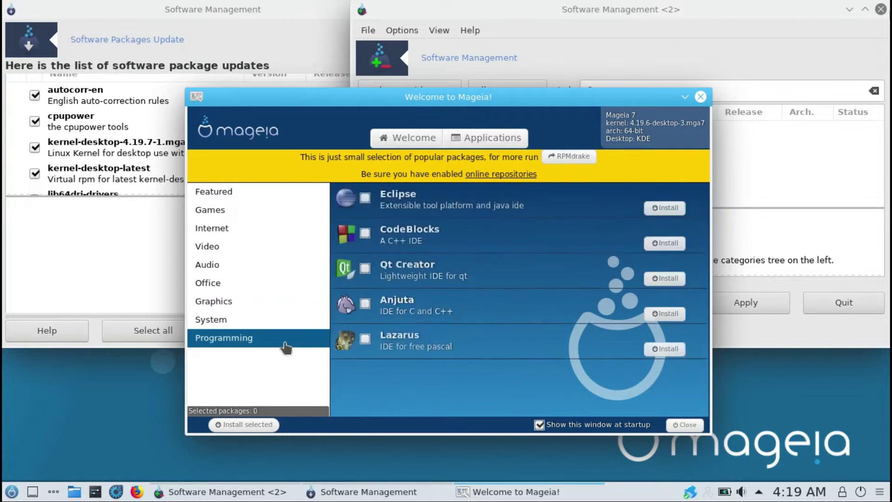
{"action": "left_click", "coordinate": [699, 96]}
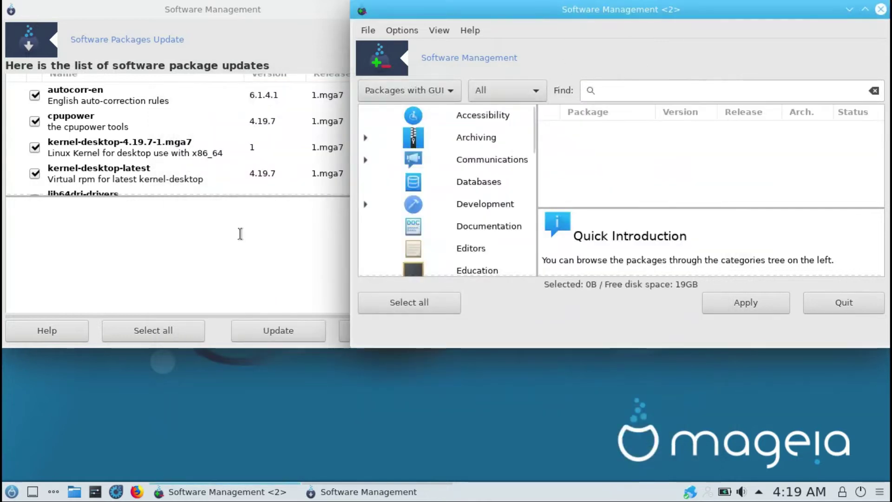
- Start installing all the listed software package updates and confirm the package list
{"action": "left_click", "coordinate": [247, 229]}
{"action": "left_click", "coordinate": [279, 330]}
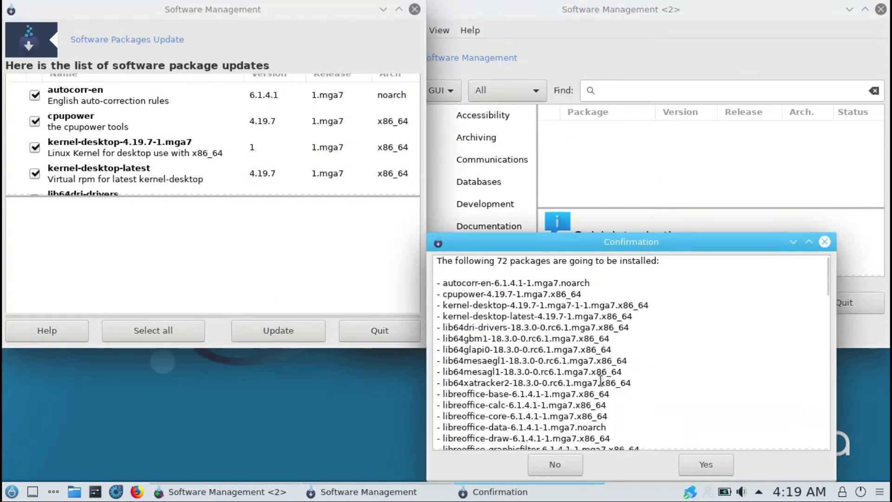
{"action": "left_click", "coordinate": [706, 465]}
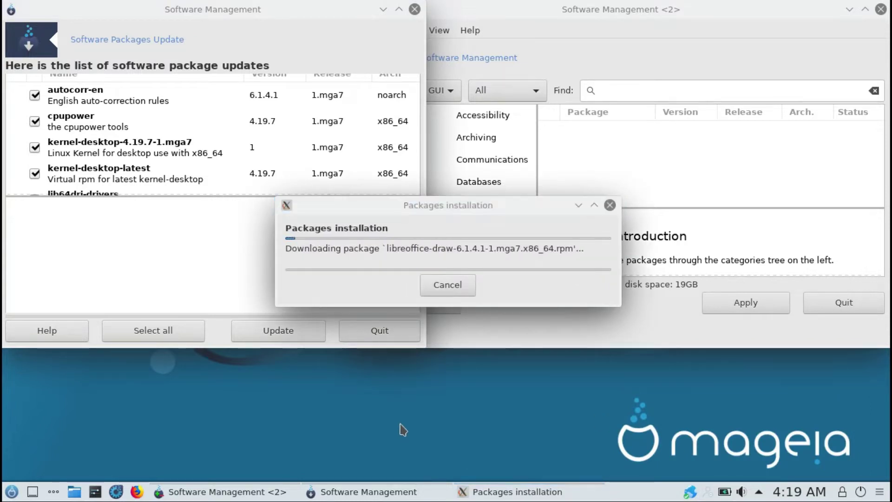
- Open Join Mageia Community from the desktop, and close the browser after viewing the Contribute page
{"action": "left_click", "coordinate": [33, 492]}
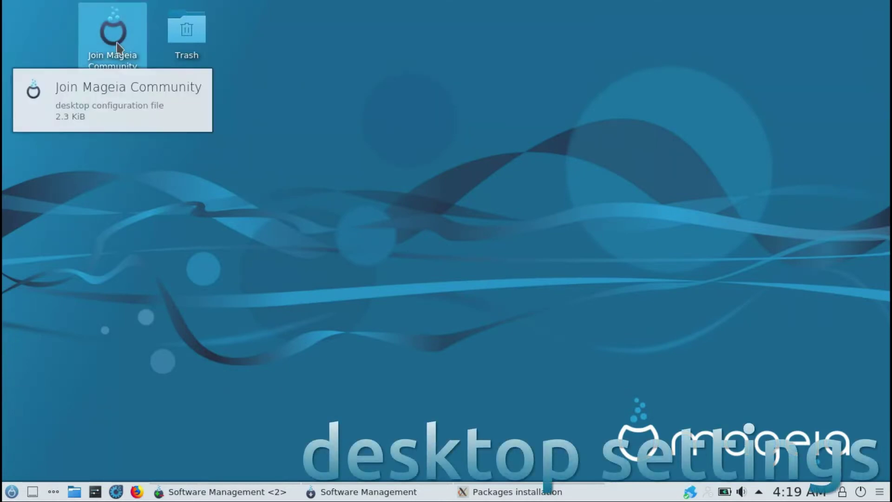
{"action": "left_click", "coordinate": [144, 61]}
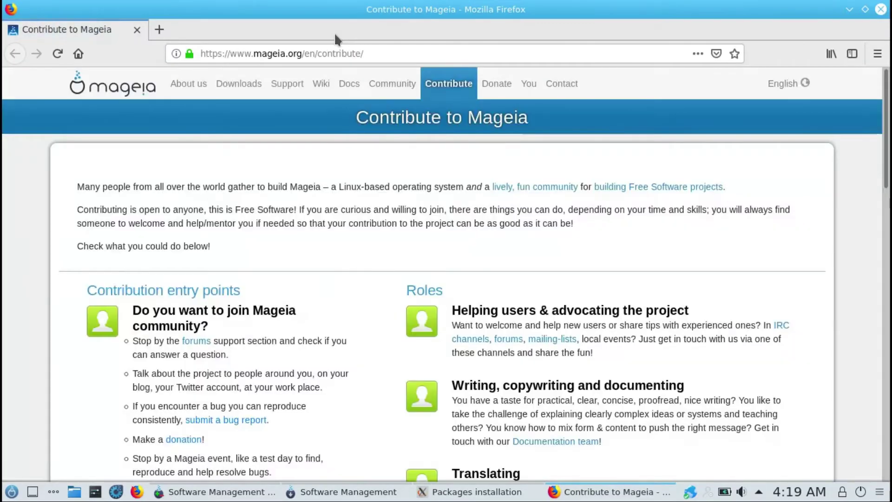
{"action": "left_click", "coordinate": [879, 9]}
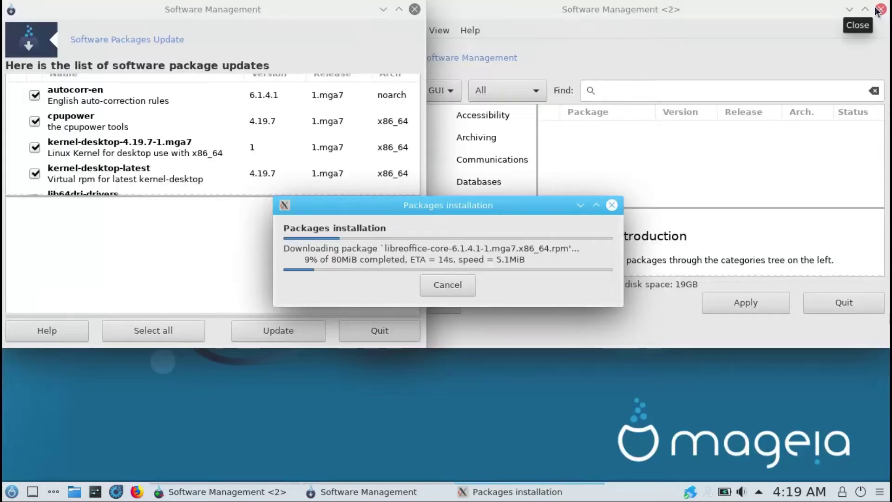
- Move the Join Mageia Community desktop icon to the trash and empty the trash bin
{"action": "left_click", "coordinate": [32, 491]}
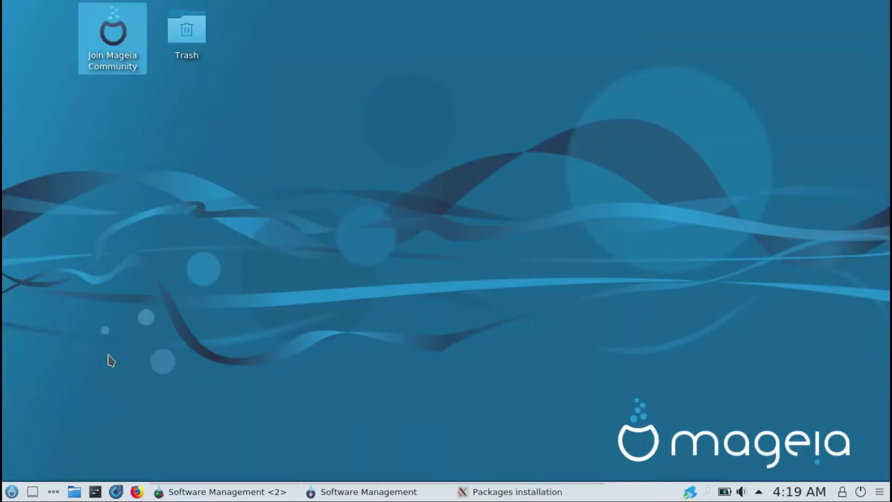
{"action": "right_click", "coordinate": [101, 48]}
{"action": "left_click", "coordinate": [139, 124]}
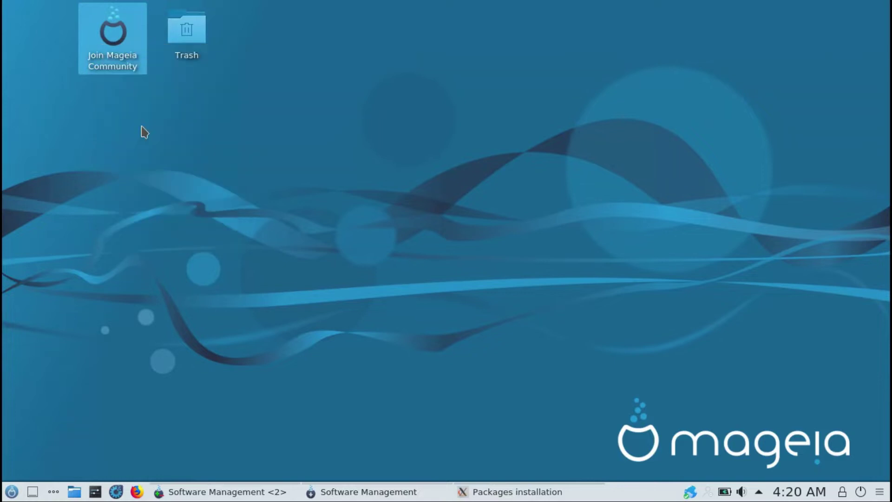
{"action": "right_click", "coordinate": [182, 31]}
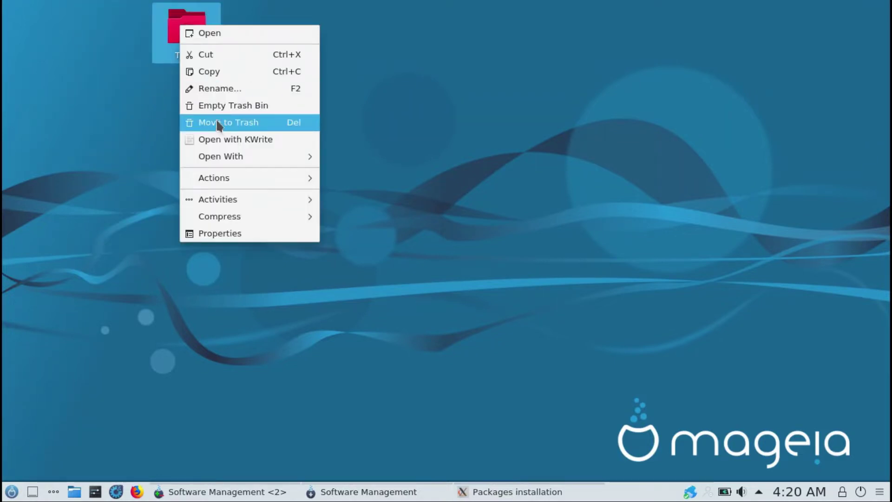
{"action": "left_click", "coordinate": [233, 105]}
{"action": "left_click", "coordinate": [502, 251]}
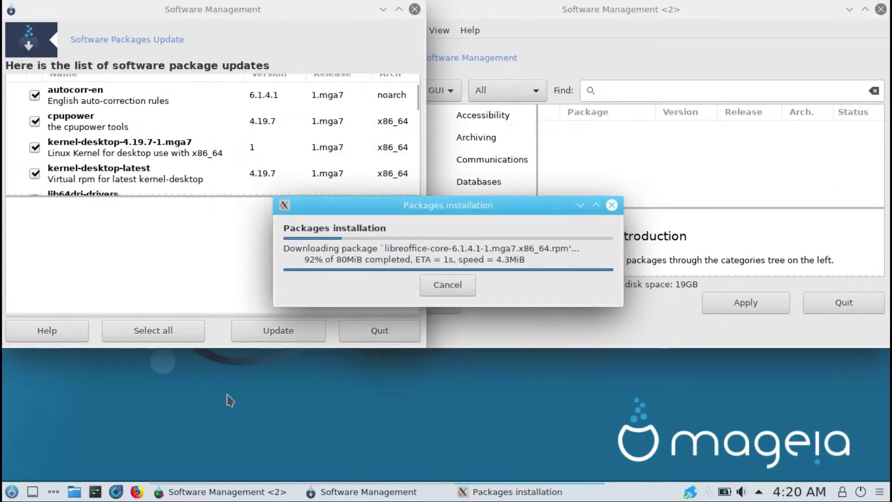
- Create a folder on the desktop with the default name New Folder
{"action": "left_click", "coordinate": [33, 491]}
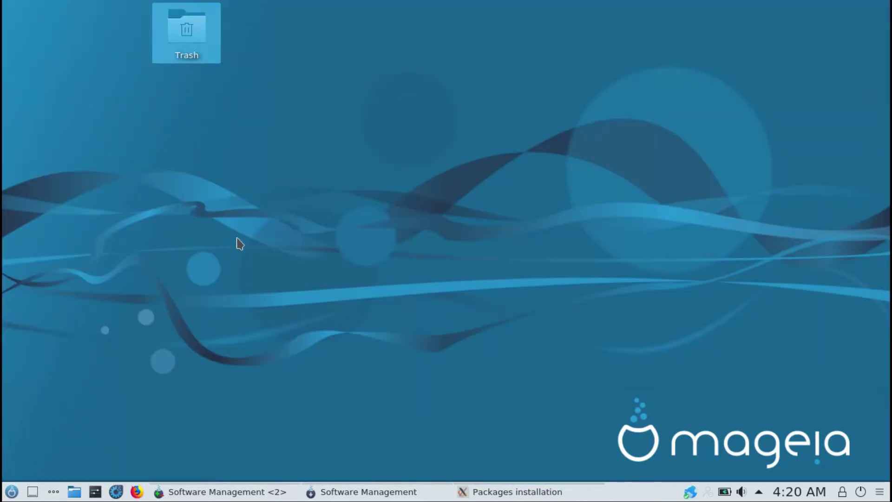
{"action": "right_click", "coordinate": [385, 134]}
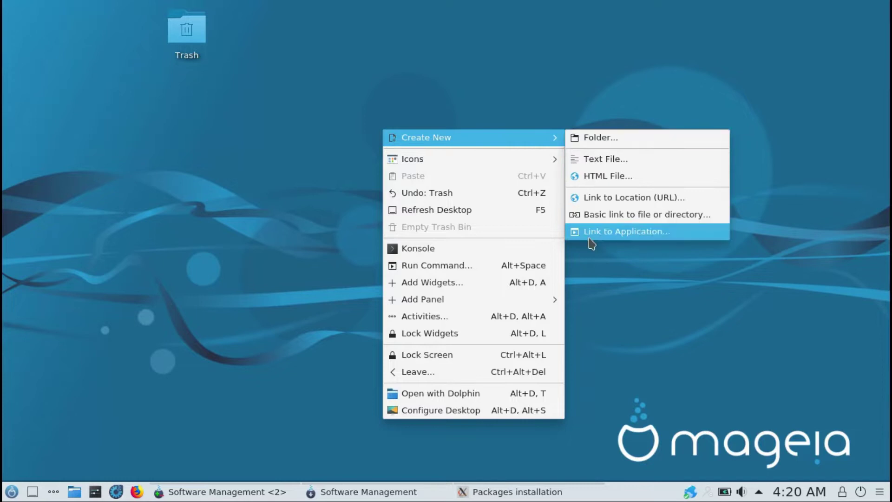
{"action": "left_click", "coordinate": [583, 137]}
{"action": "left_click", "coordinate": [415, 238]}
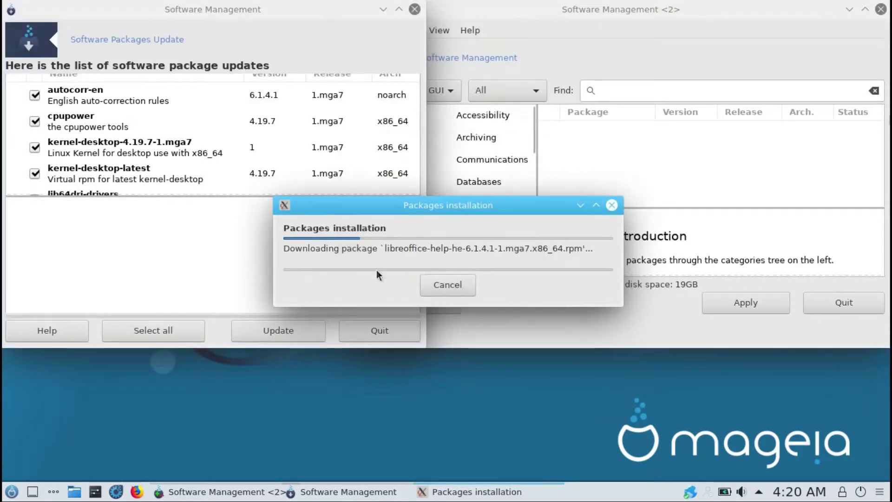
- Sort the desktop icons by name
{"action": "left_click", "coordinate": [12, 491]}
{"action": "left_click", "coordinate": [28, 492]}
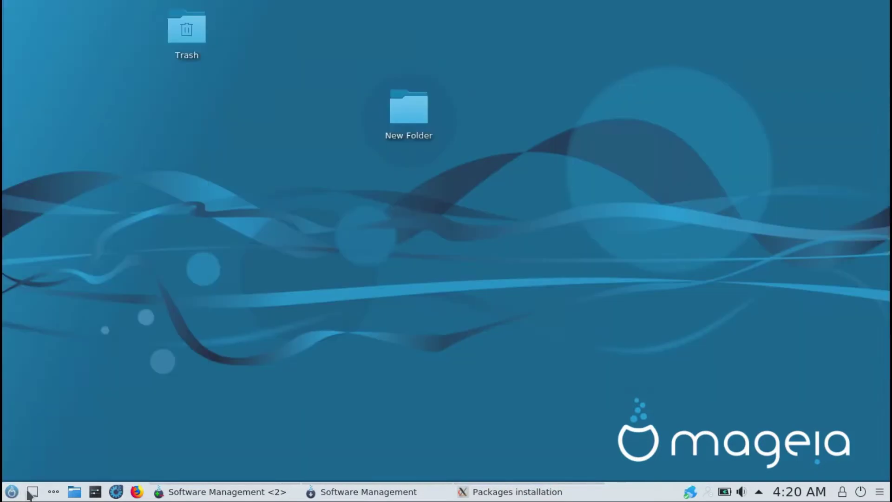
{"action": "right_click", "coordinate": [211, 268]}
{"action": "mouse_move", "coordinate": [300, 31]}
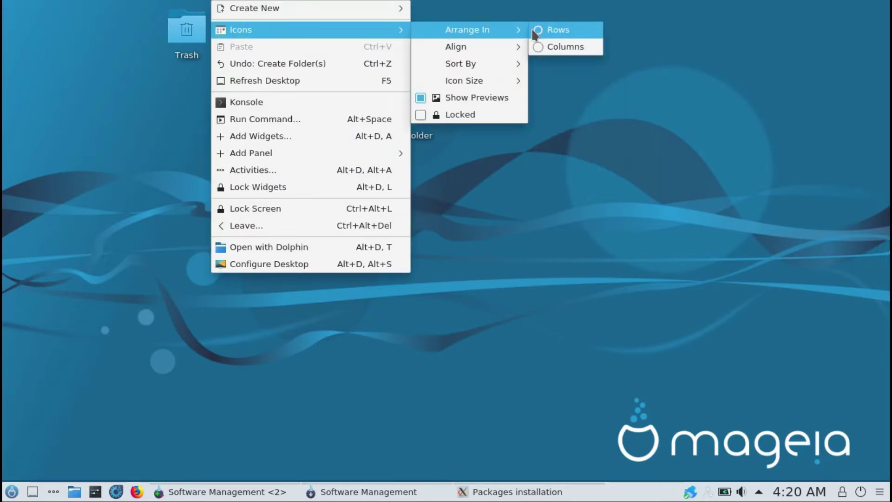
{"action": "mouse_move", "coordinate": [521, 46]}
{"action": "mouse_move", "coordinate": [511, 63]}
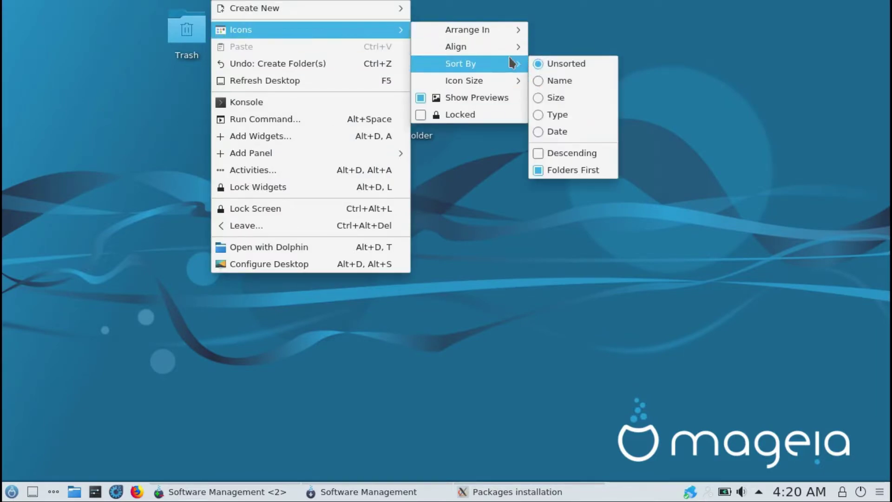
{"action": "left_click", "coordinate": [548, 81]}
- Open a Konsole terminal from the desktop and minimize the software management and package installation windows
{"action": "right_click", "coordinate": [420, 143]}
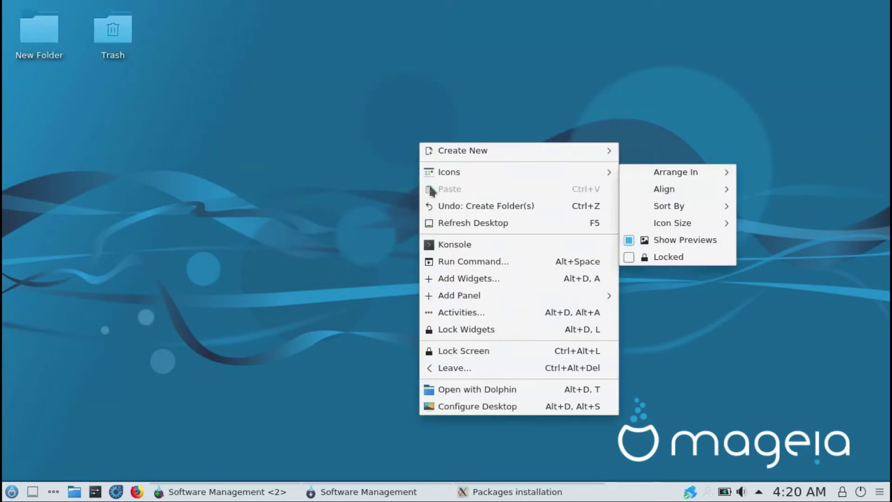
{"action": "left_click", "coordinate": [429, 246]}
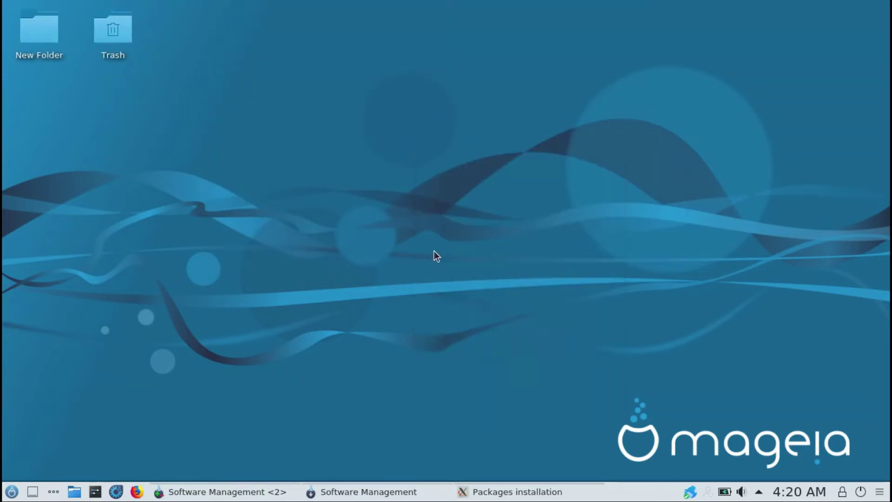
{"action": "left_click", "coordinate": [385, 12]}
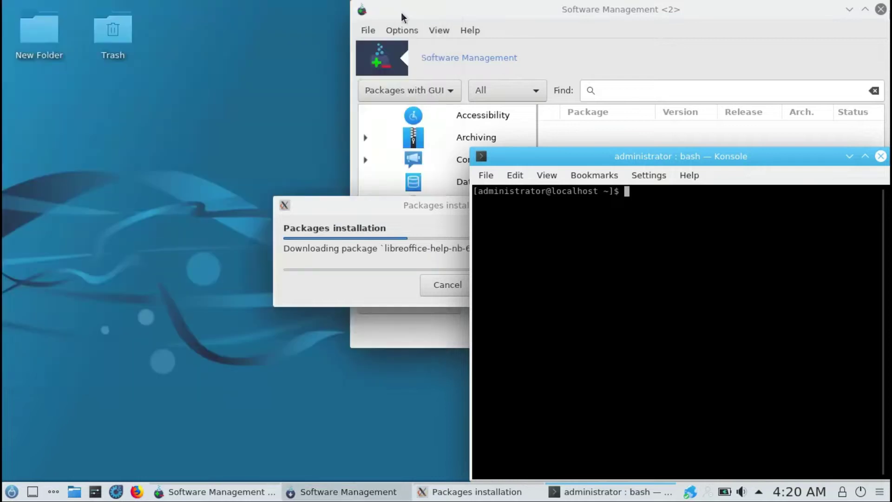
{"action": "left_click", "coordinate": [849, 10]}
{"action": "left_click", "coordinate": [464, 206]}
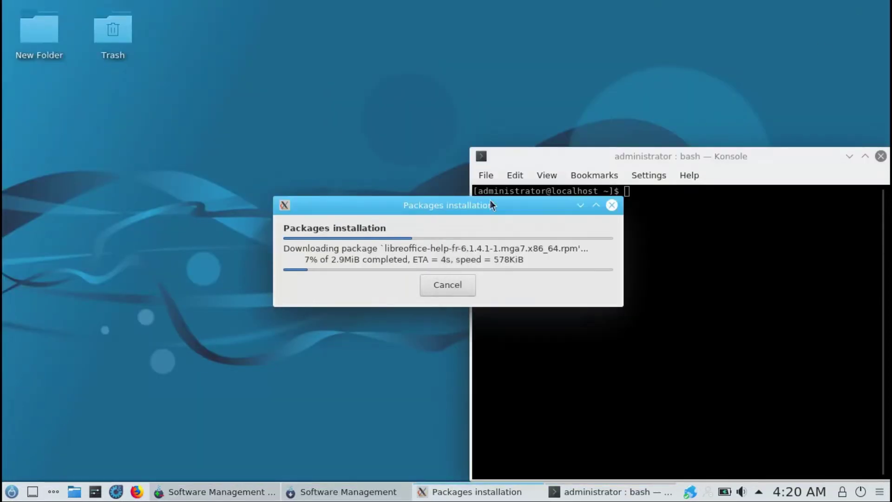
{"action": "left_click", "coordinate": [581, 205]}
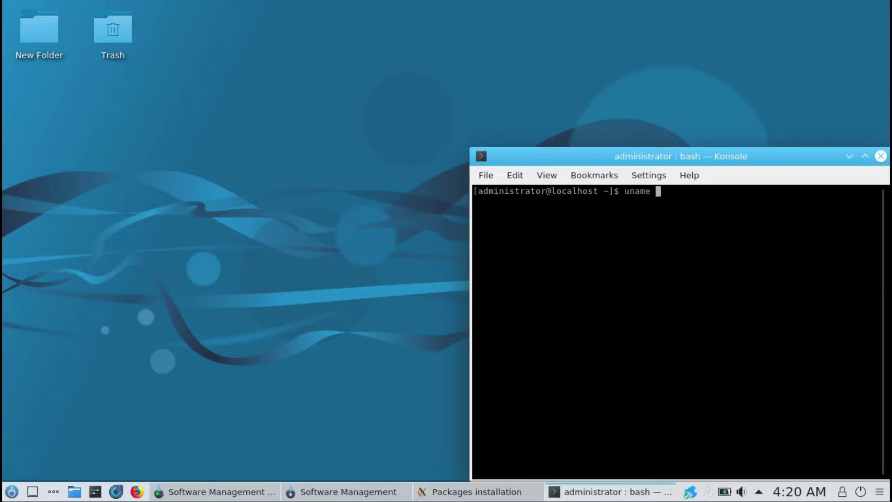
- Check the kernel release with uname -r and Konsole's version in its About information, and close the terminal
{"action": "key", "text": "Return"}
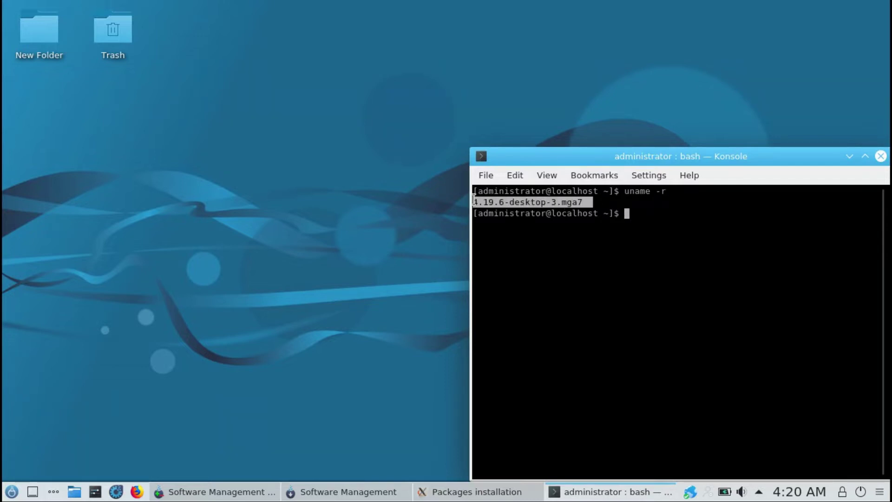
{"action": "left_click", "coordinate": [689, 175]}
{"action": "left_click", "coordinate": [695, 294]}
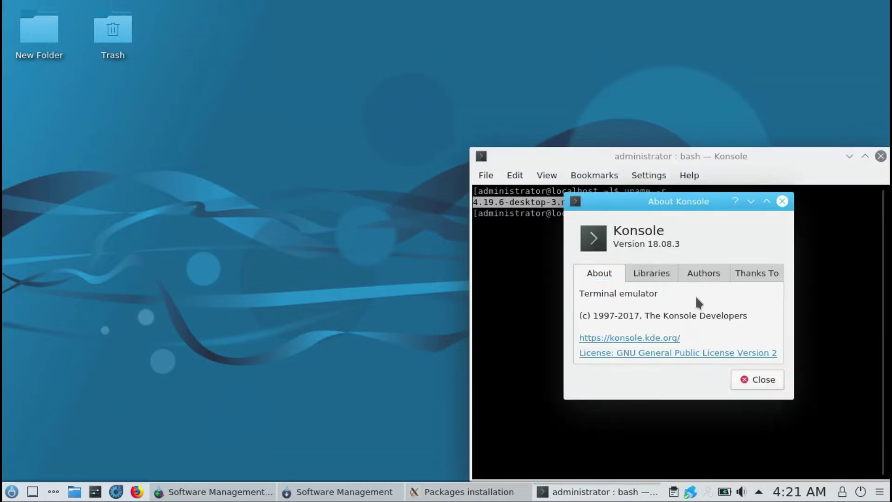
{"action": "left_click_drag", "start_coordinate": [688, 244], "coordinate": [621, 239]}
{"action": "left_click", "coordinate": [780, 202]}
{"action": "left_click", "coordinate": [880, 156]}
- Find LibreOffice Writer by searching for "lib" in the desktop's command runner, launch it, and close it after viewing
{"action": "right_click", "coordinate": [492, 153]}
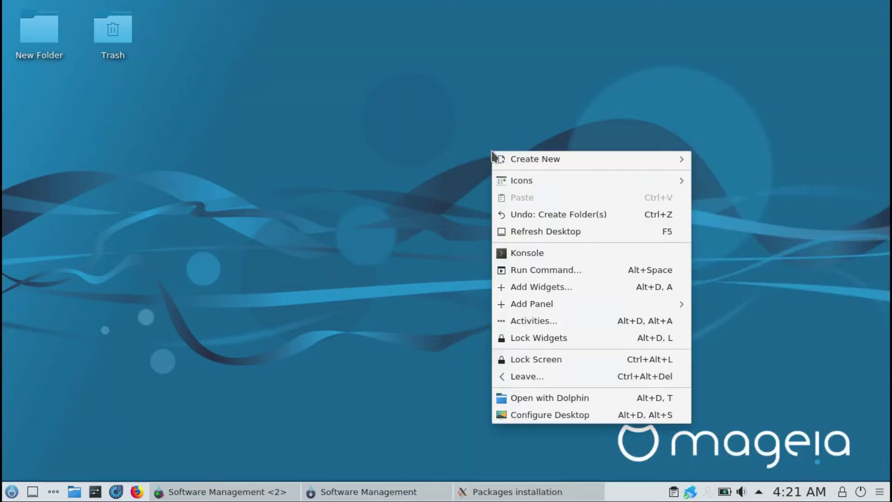
{"action": "left_click", "coordinate": [517, 268]}
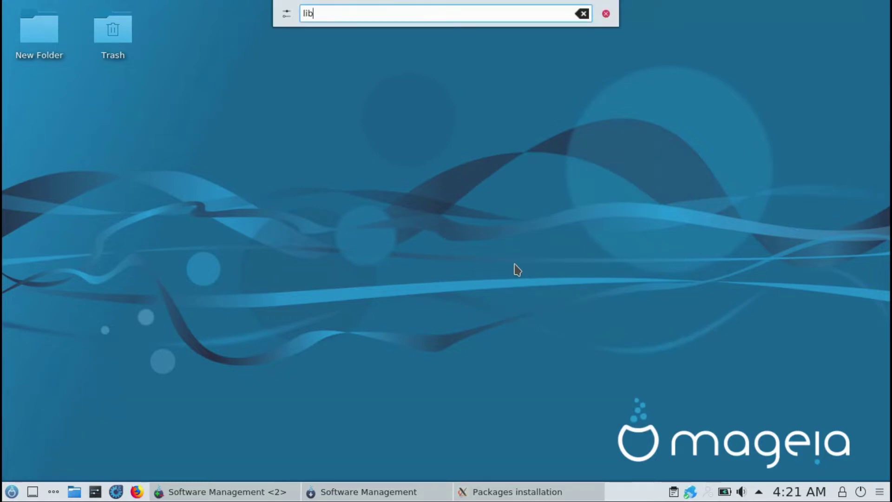
{"action": "key", "text": "Down"}
{"action": "key", "text": "Down"}
{"action": "key", "text": "Down"}
{"action": "key", "text": "Down"}
{"action": "key", "text": "Down"}
{"action": "key", "text": "Down"}
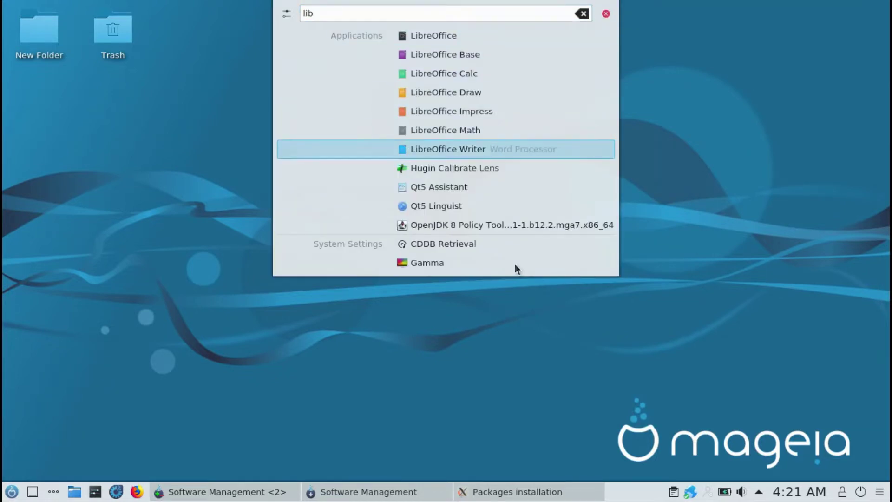
{"action": "key", "text": "Return"}
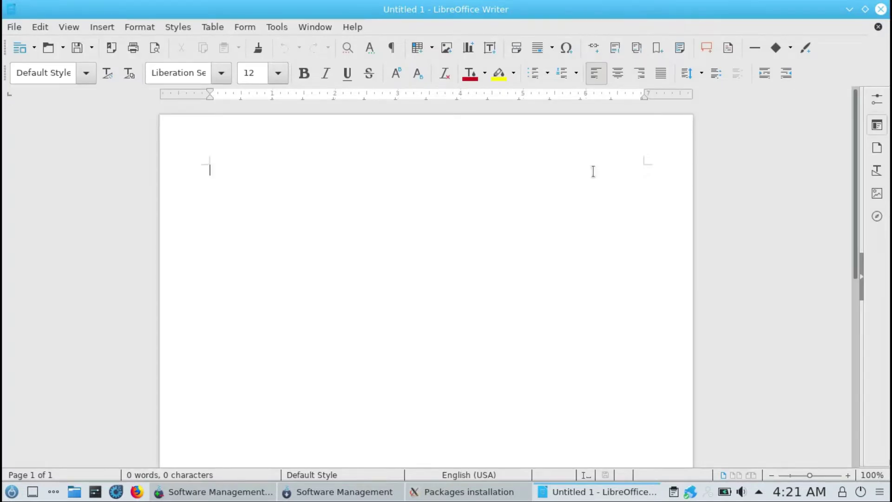
{"action": "left_click", "coordinate": [880, 10]}
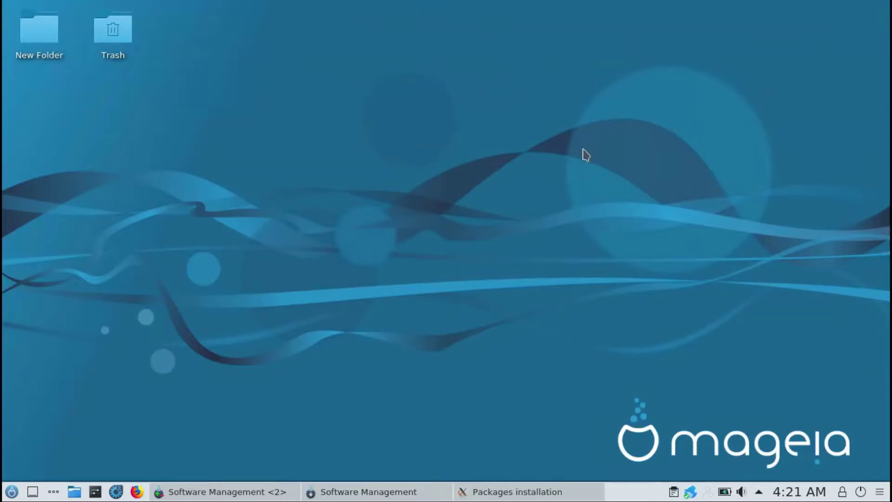
- Search the desktop widgets for "moni" and place the Memory Status widget in the desktop's upper-right corner
{"action": "right_click", "coordinate": [454, 188]}
{"action": "left_click", "coordinate": [471, 325]}
{"action": "type", "text": "moni"}
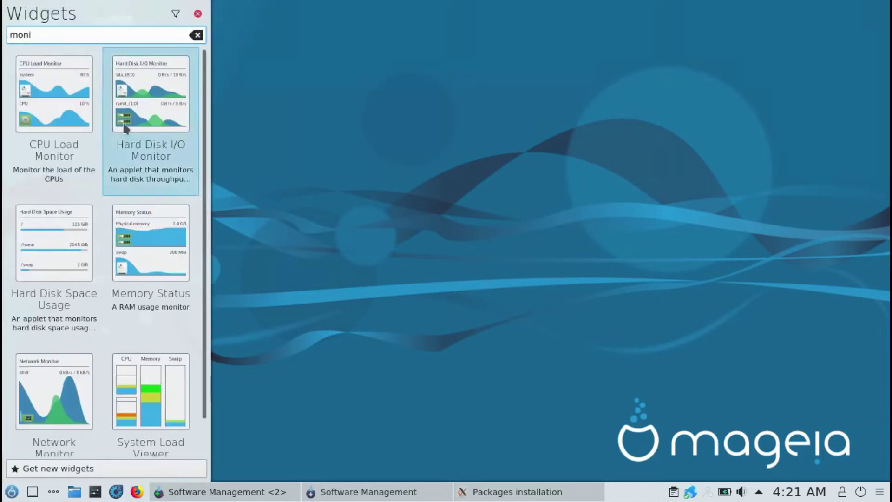
{"action": "left_click_drag", "start_coordinate": [124, 128], "coordinate": [826, 52]}
{"action": "left_click_drag", "start_coordinate": [817, 93], "coordinate": [542, 133]}
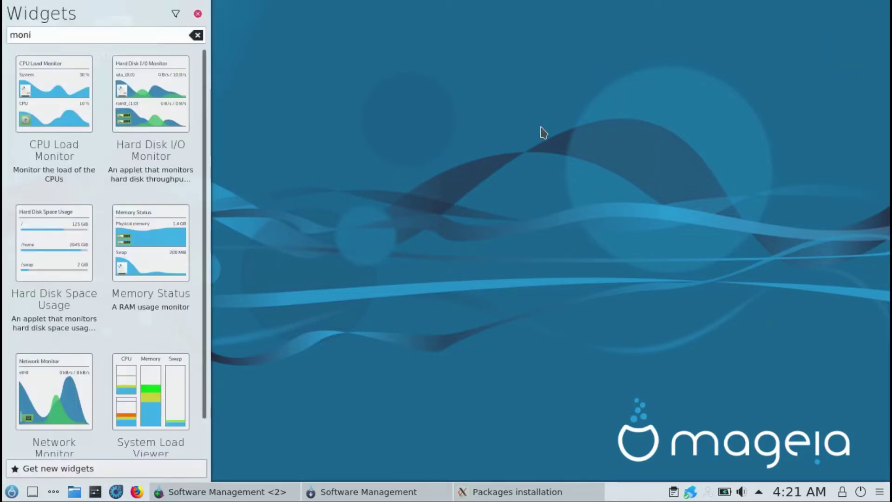
{"action": "scroll", "coordinate": [207, 163], "scroll_direction": "down", "scroll_amount": 1}
{"action": "left_click_drag", "start_coordinate": [190, 196], "coordinate": [844, 45]}
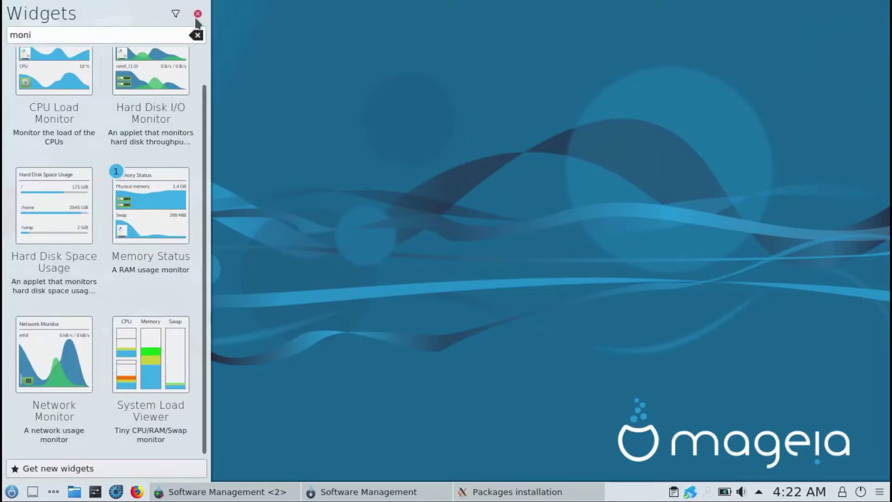
{"action": "left_click", "coordinate": [197, 14]}
{"action": "left_click_drag", "start_coordinate": [81, 58], "coordinate": [826, 68]}
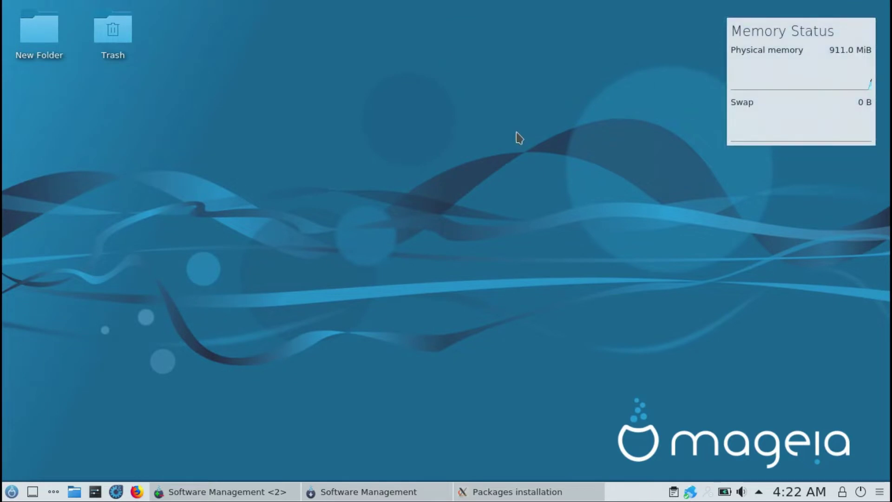
- Search the desktop widgets for "mo" and place the CPU Load Monitor widget directly beside the Memory Status widget
{"action": "right_click", "coordinate": [401, 166]}
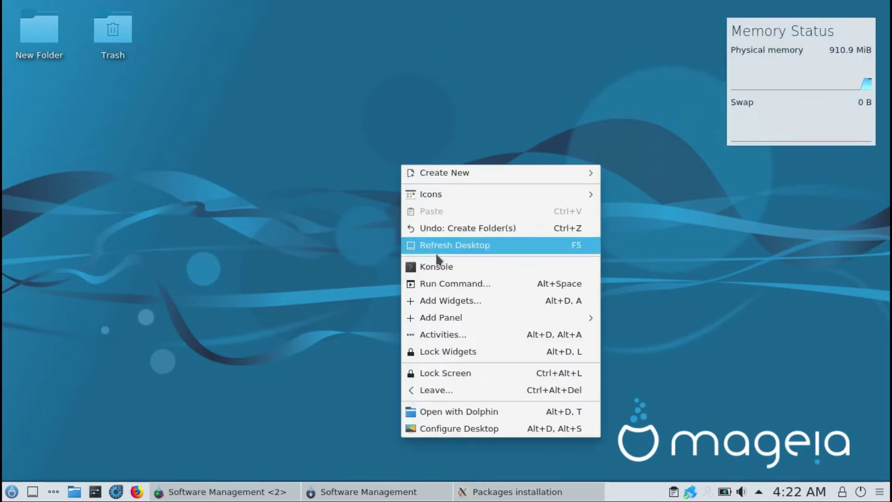
{"action": "left_click", "coordinate": [442, 305]}
{"action": "type", "text": "sys"}
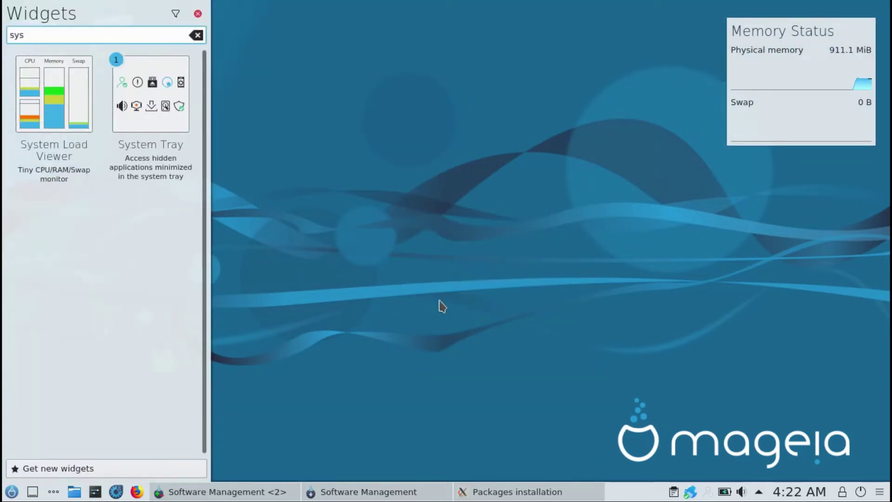
{"action": "key", "text": "BackSpace"}
{"action": "key", "text": "BackSpace"}
{"action": "key", "text": "BackSpace"}
{"action": "type", "text": "mo"}
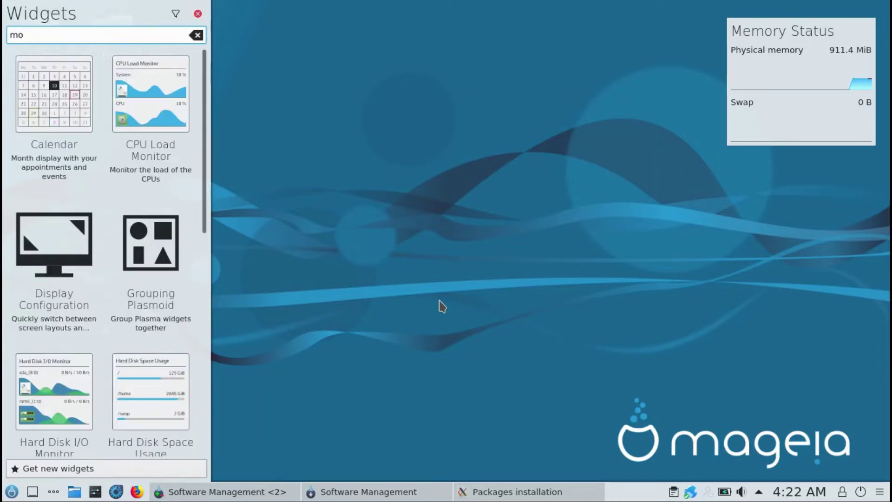
{"action": "left_click_drag", "start_coordinate": [151, 112], "coordinate": [657, 293]}
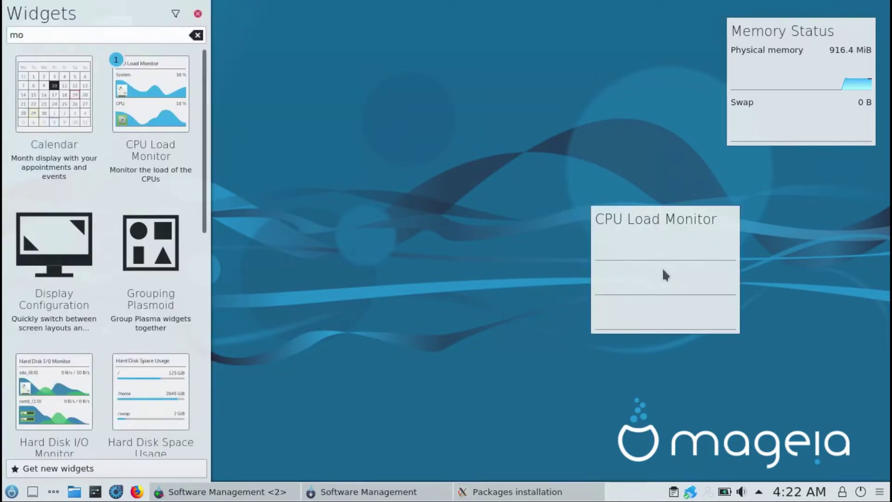
{"action": "left_click_drag", "start_coordinate": [637, 112], "coordinate": [635, 59]}
{"action": "left_click_drag", "start_coordinate": [633, 50], "coordinate": [630, 50]}
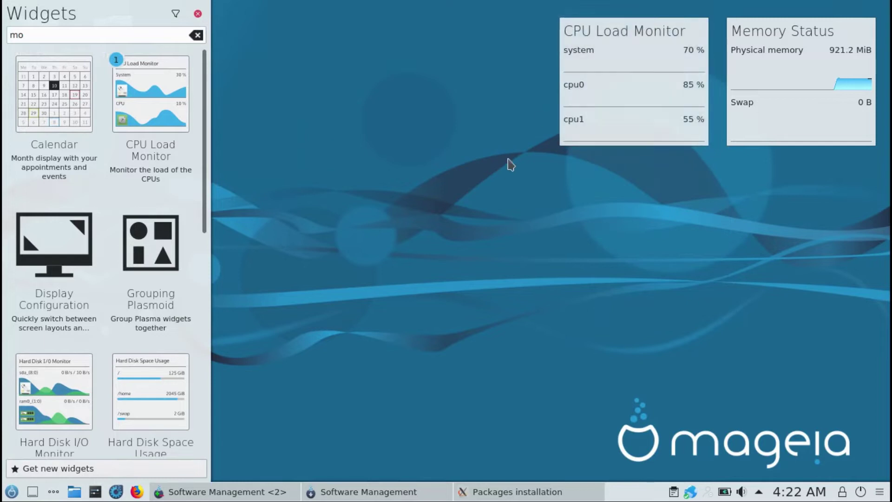
{"action": "left_click", "coordinate": [197, 13]}
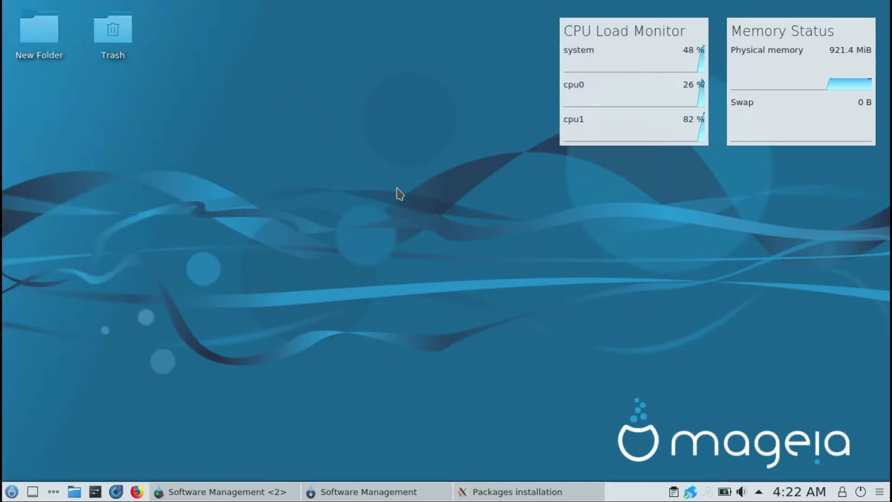
- View the Switching and Privacy pages of the desktop's Activities configuration, and close it without changes
{"action": "right_click", "coordinate": [397, 189]}
{"action": "mouse_move", "coordinate": [466, 342]}
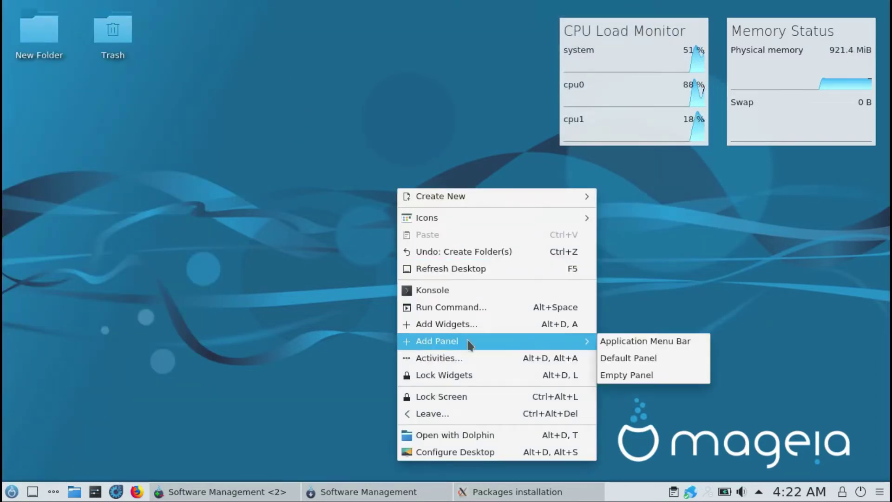
{"action": "left_click", "coordinate": [503, 363]}
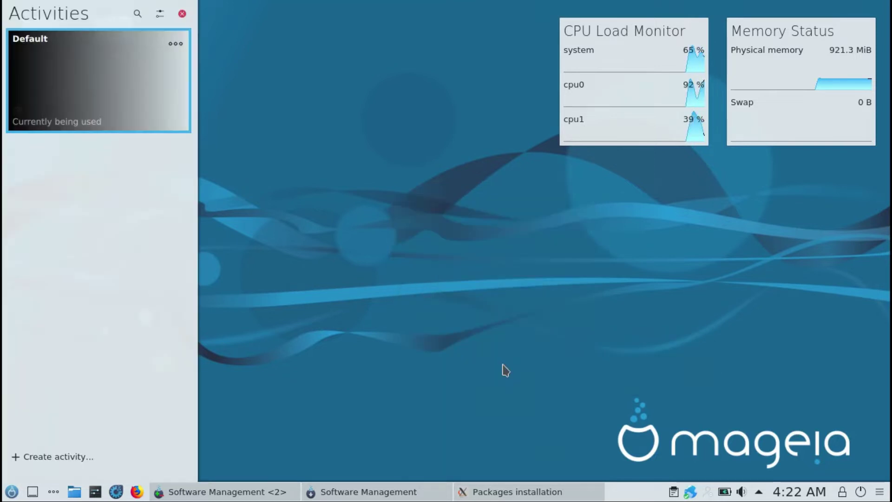
{"action": "left_click", "coordinate": [158, 18]}
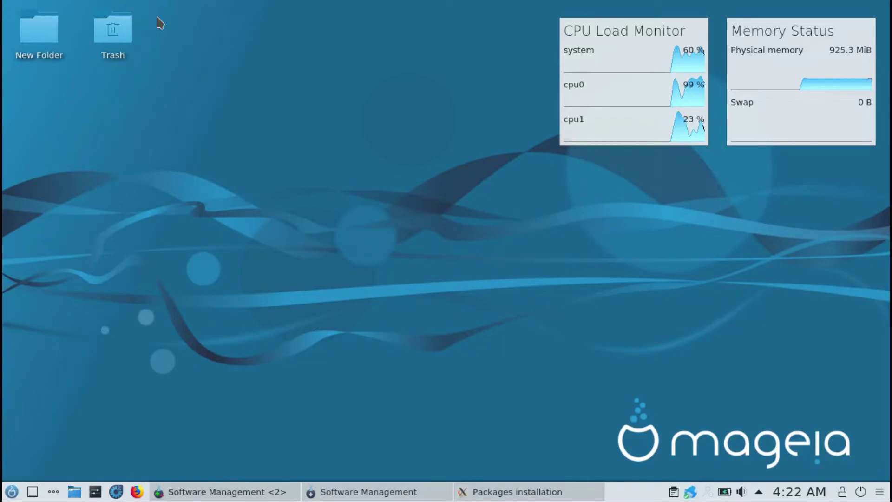
{"action": "left_click", "coordinate": [285, 96]}
{"action": "left_click", "coordinate": [334, 98]}
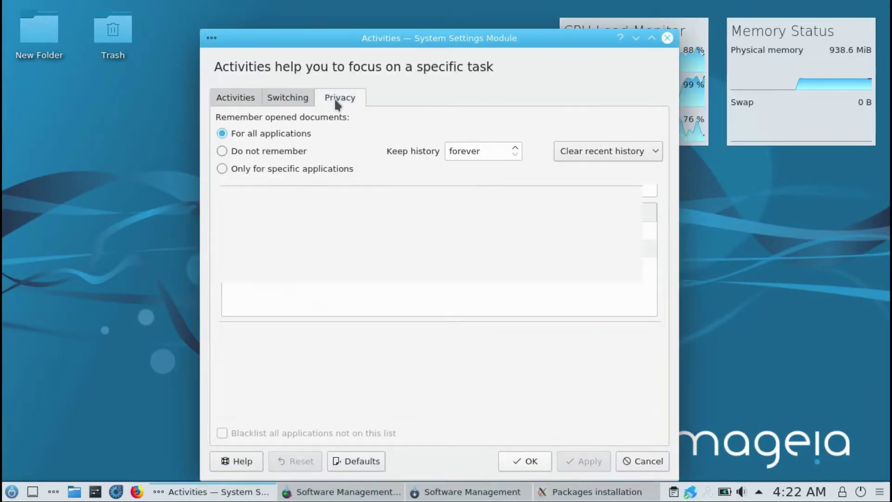
{"action": "left_click", "coordinate": [667, 38]}
- Inspect the General and Other settings of the Default activity
{"action": "right_click", "coordinate": [375, 224]}
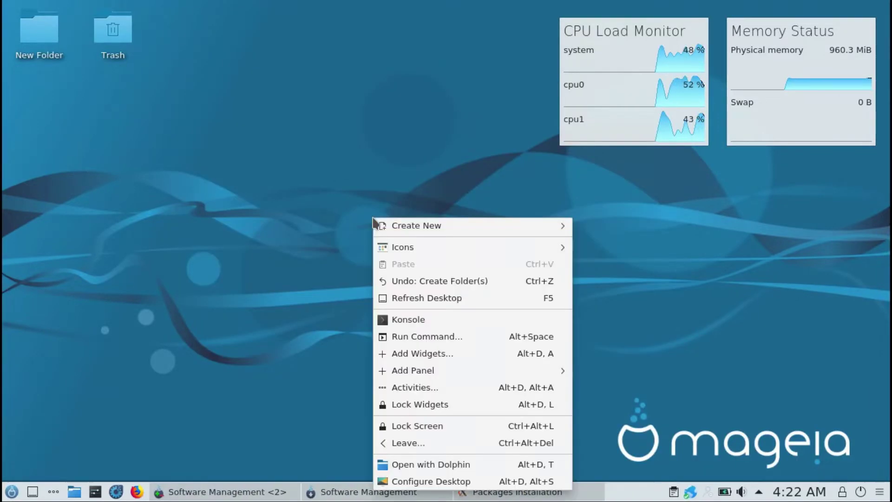
{"action": "left_click", "coordinate": [443, 387]}
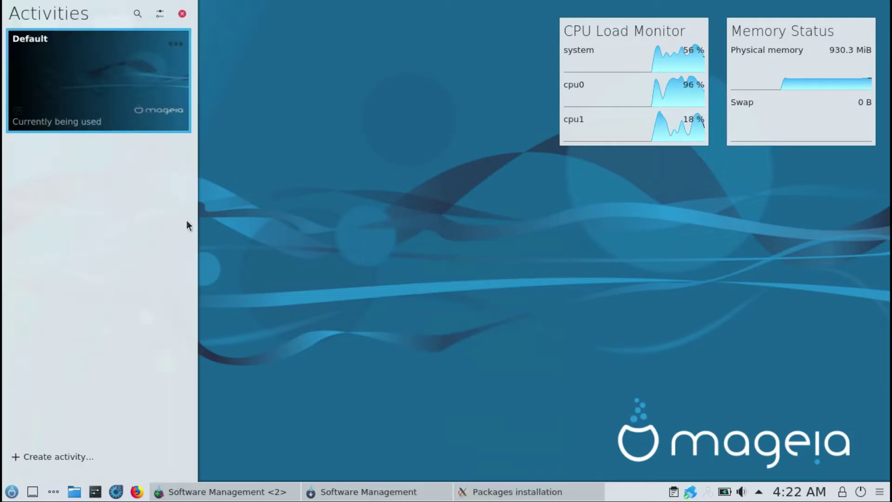
{"action": "mouse_move", "coordinate": [42, 117]}
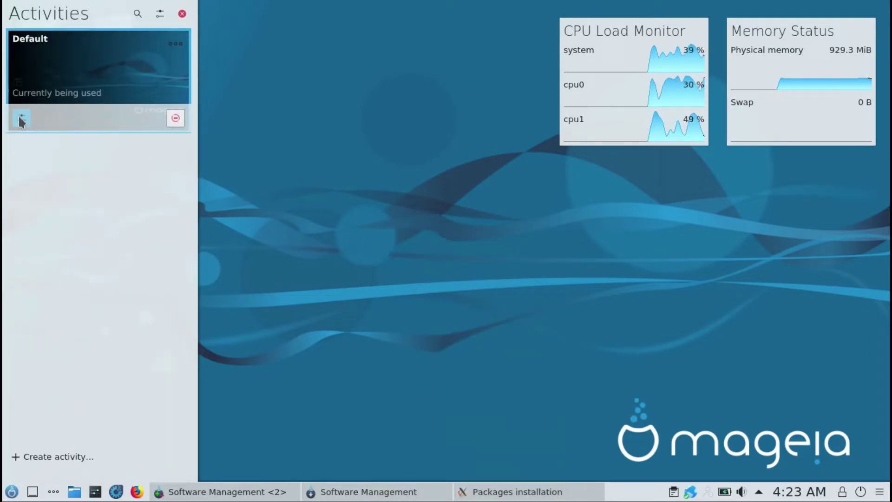
{"action": "left_click", "coordinate": [21, 119]}
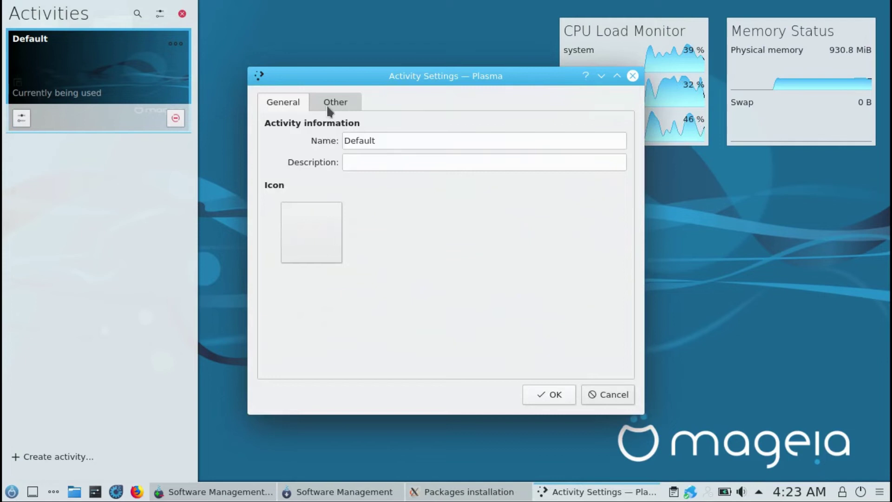
{"action": "left_click", "coordinate": [335, 103]}
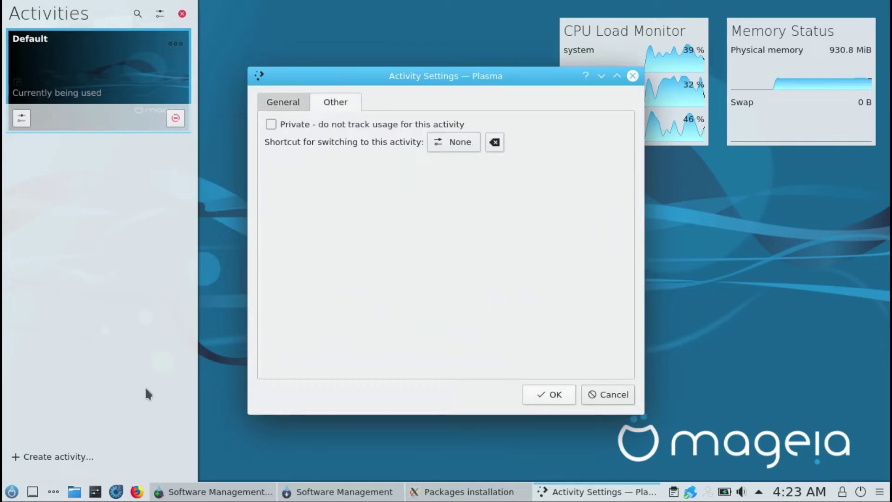
- View the form for creating a new activity, and close it and the activities overview without creating one
{"action": "left_click", "coordinate": [46, 456]}
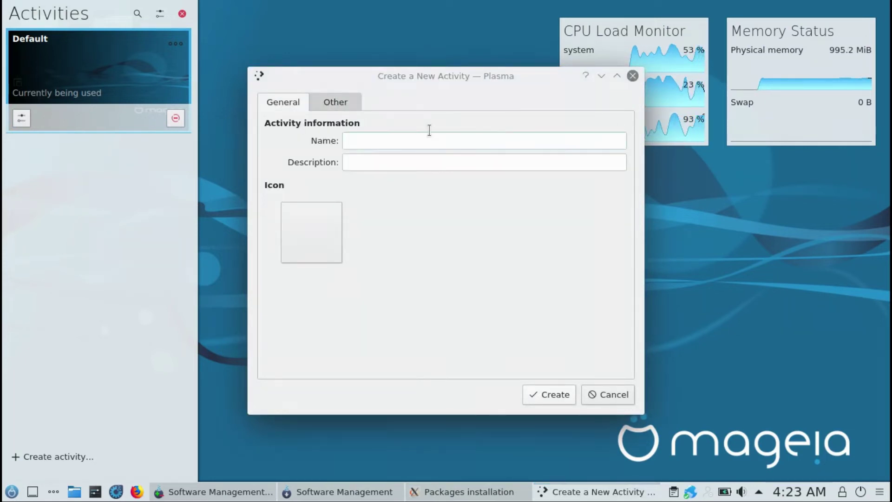
{"action": "left_click", "coordinate": [632, 76]}
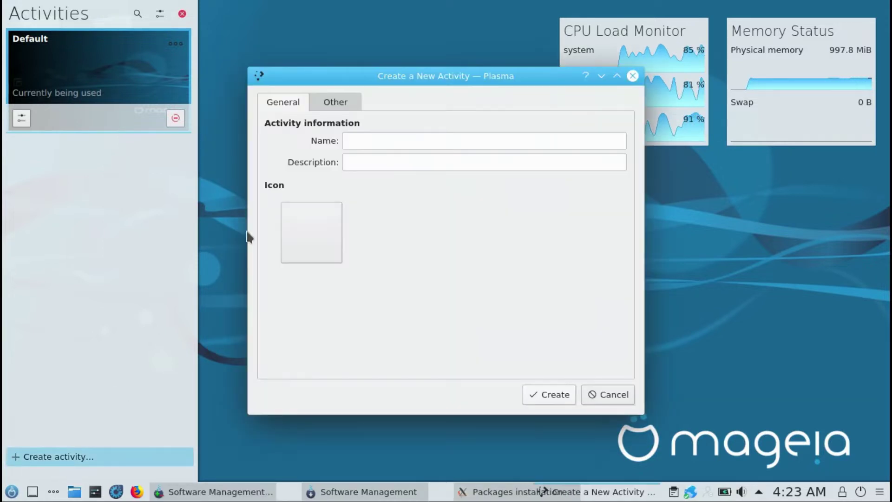
{"action": "left_click", "coordinate": [635, 76]}
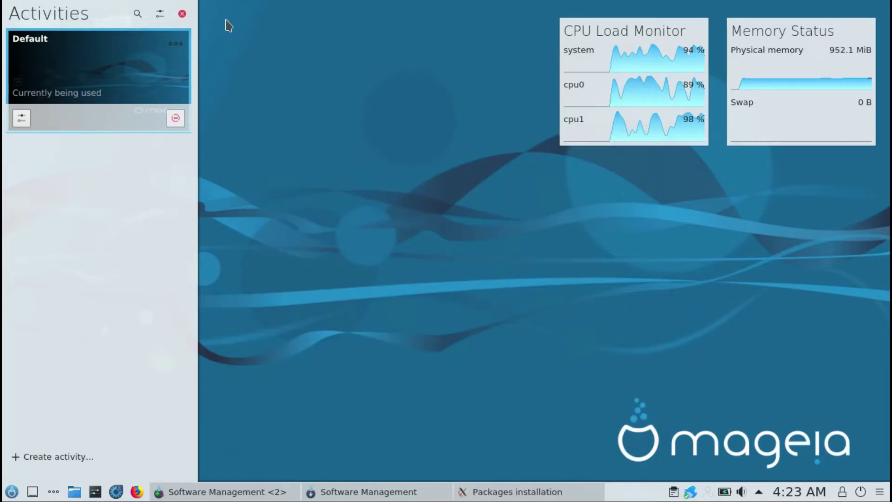
{"action": "left_click", "coordinate": [182, 14]}
- Lock the screen from the desktop and unlock the session with the account password
{"action": "right_click", "coordinate": [341, 168]}
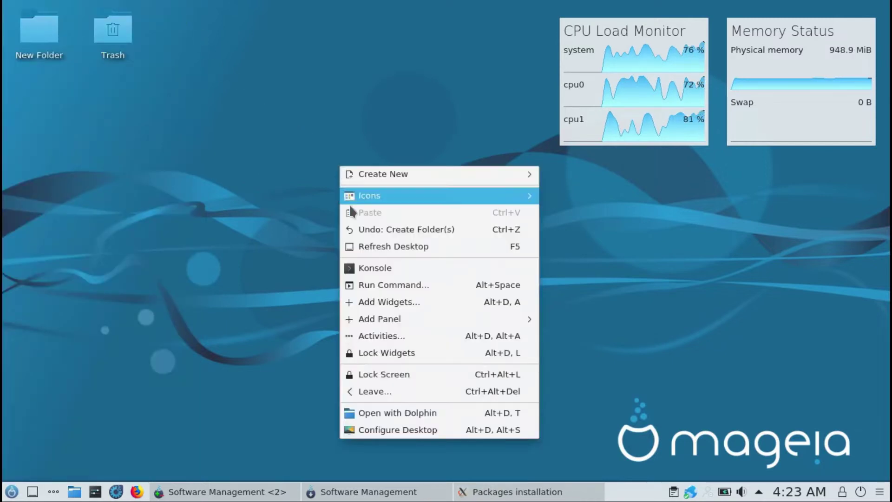
{"action": "left_click", "coordinate": [362, 377]}
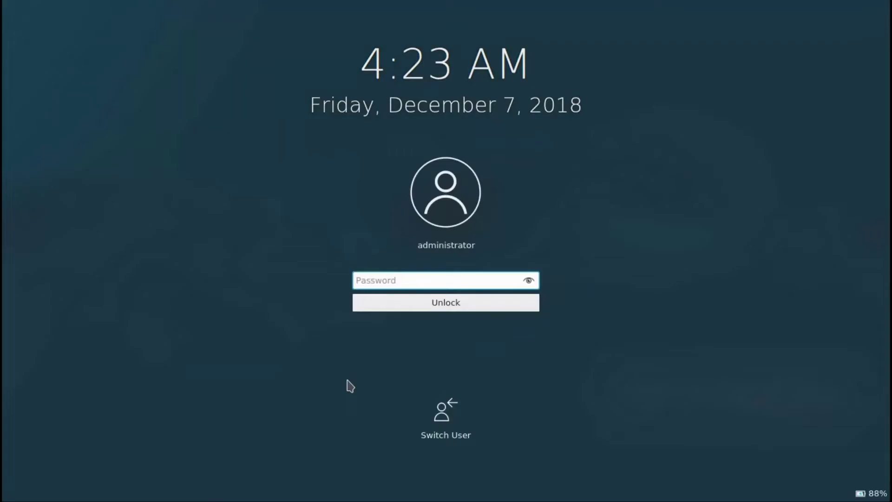
{"action": "key", "text": "Return"}
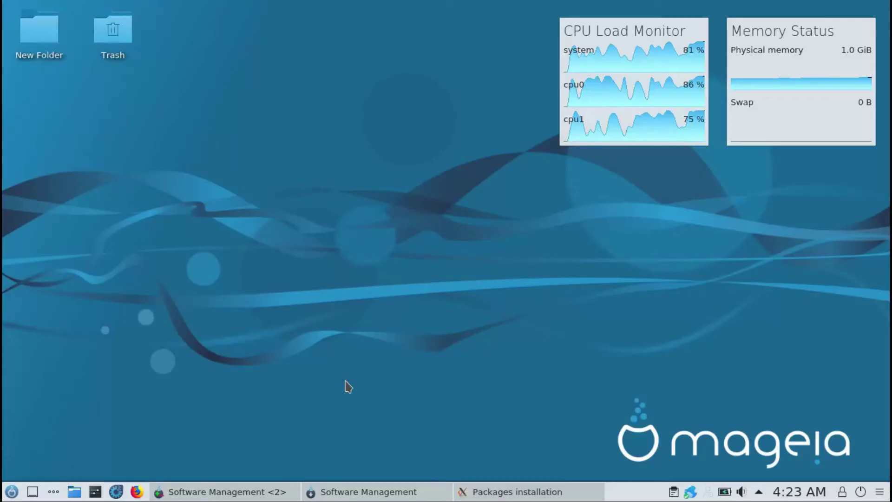
- View the desktop's leave options for suspend, hibernate, reboot, shutdown and logout, and cancel out of them
{"action": "right_click", "coordinate": [400, 226]}
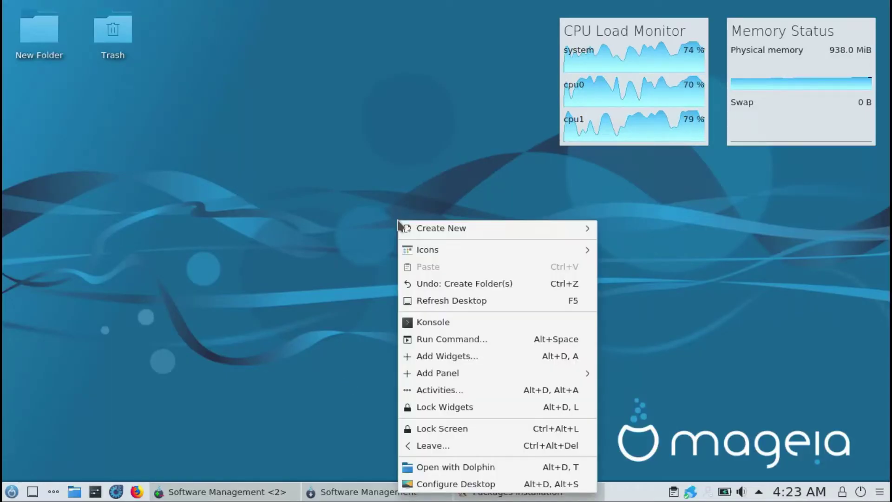
{"action": "left_click", "coordinate": [421, 444]}
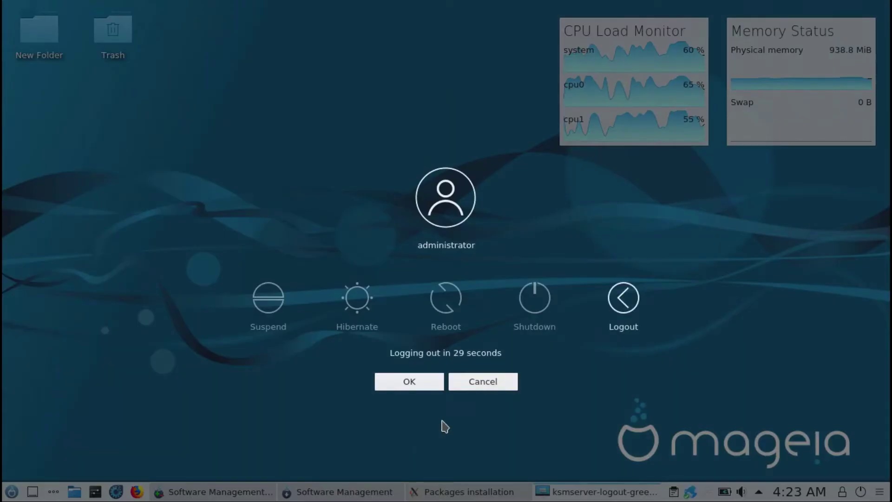
{"action": "left_click", "coordinate": [469, 385]}
- Open the desktop folder settings and maximize their window
{"action": "right_click", "coordinate": [422, 284]}
{"action": "left_click", "coordinate": [422, 284]}
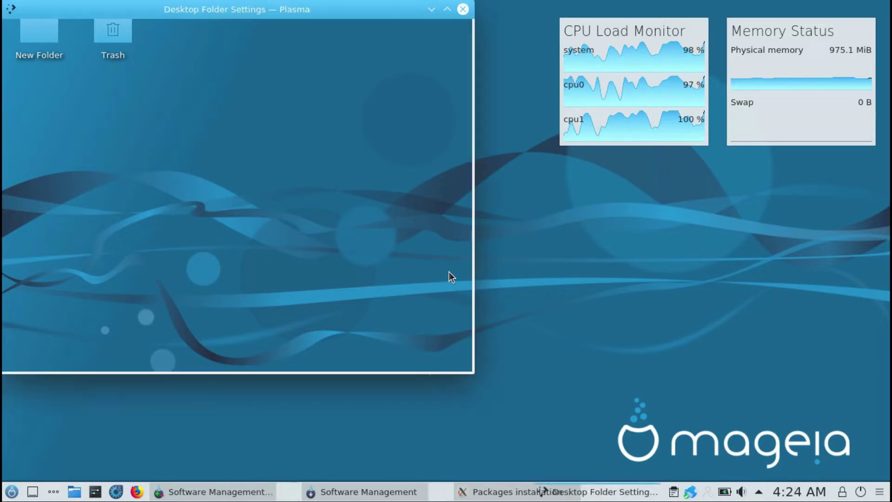
{"action": "left_click_drag", "start_coordinate": [374, 3], "coordinate": [378, 2]}
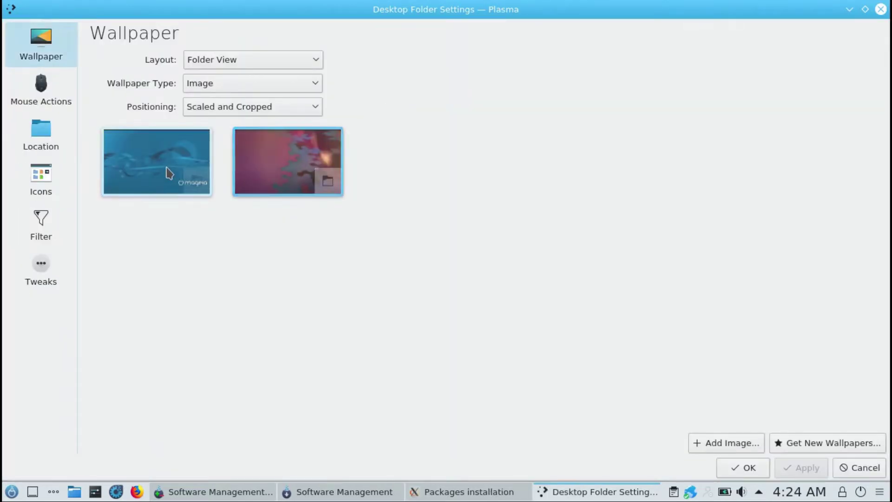
- View the desktop layout choices and the file picker for adding a wallpaper image, leaving both unchanged
{"action": "left_click", "coordinate": [229, 64]}
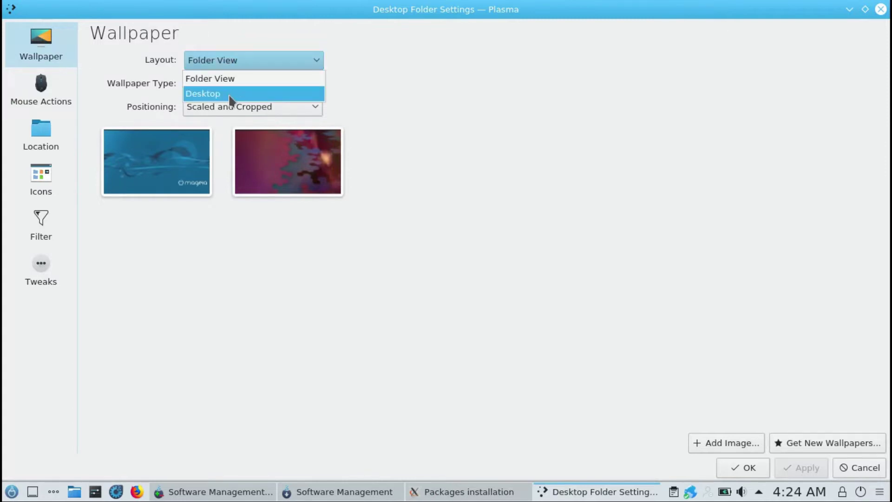
{"action": "left_click", "coordinate": [242, 256]}
{"action": "left_click", "coordinate": [713, 442]}
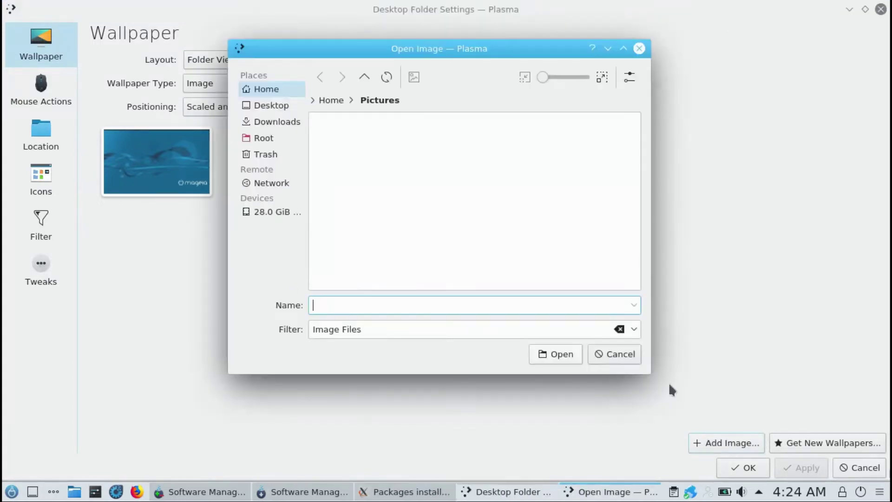
{"action": "left_click", "coordinate": [639, 48]}
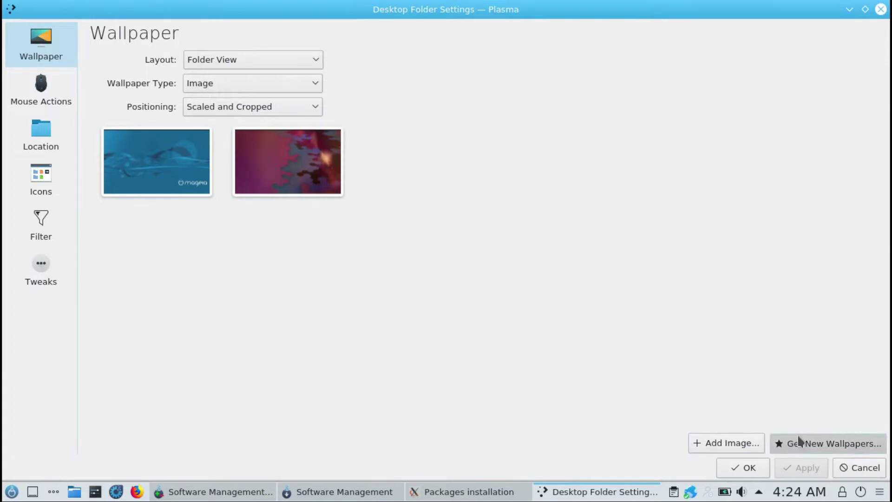
- Download the Space Plasma wallpaper from the online wallpaper collection, using the Space Plasma 1080P.jpg version
{"action": "left_click", "coordinate": [799, 442]}
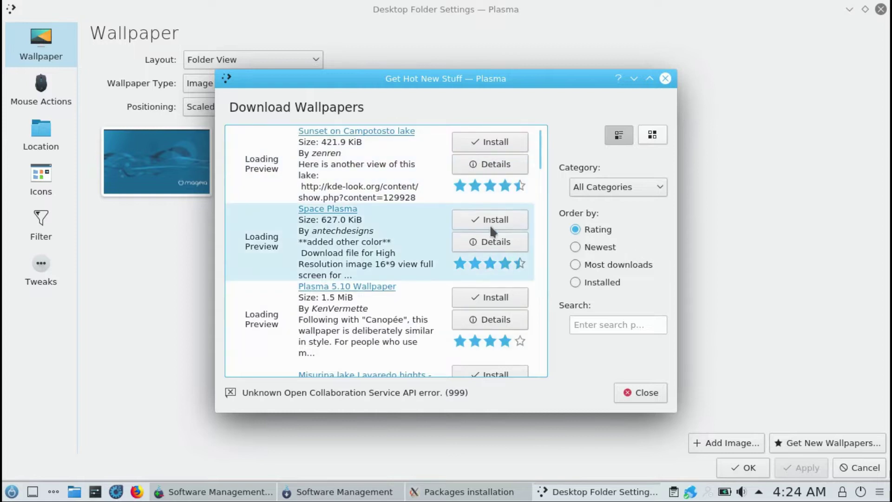
{"action": "left_click", "coordinate": [492, 217]}
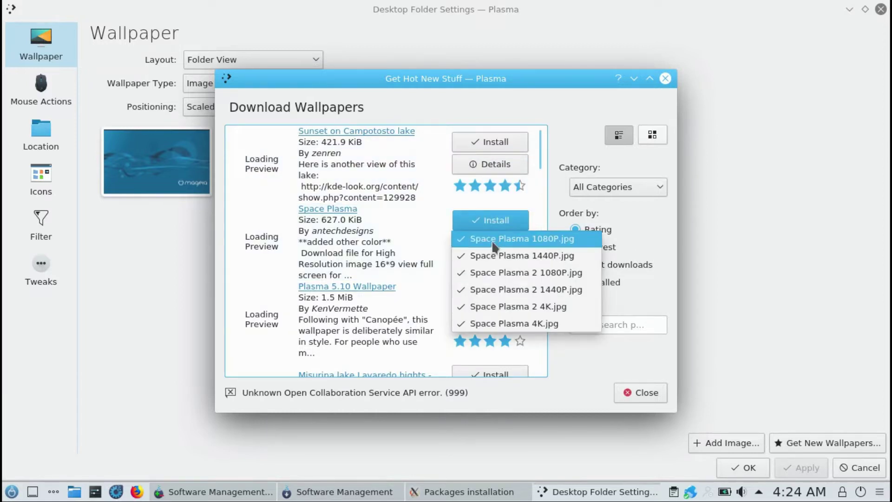
{"action": "left_click", "coordinate": [493, 239]}
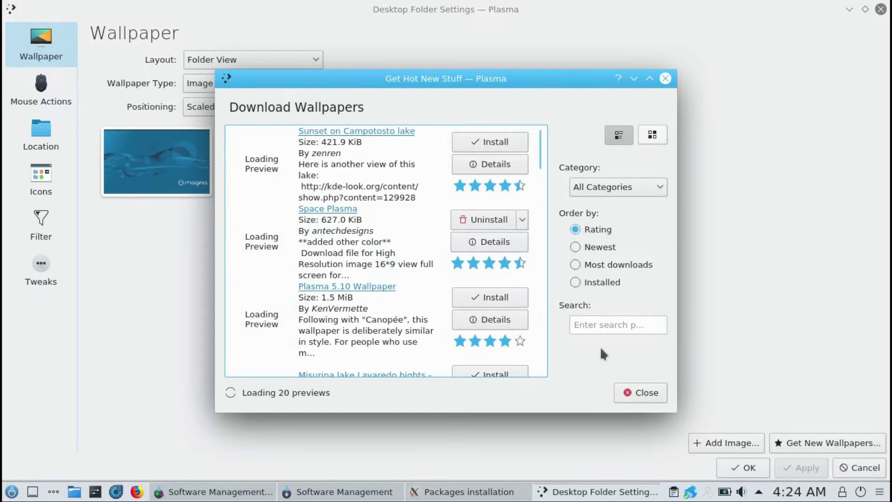
{"action": "left_click", "coordinate": [631, 392]}
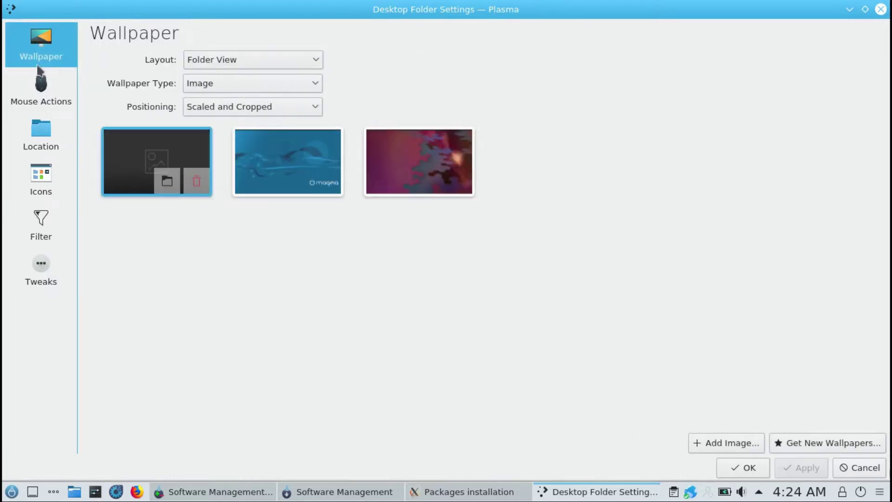
- Apply the newly downloaded Space Plasma wallpaper to the desktop and close the desktop settings
{"action": "left_click", "coordinate": [141, 160]}
{"action": "left_click", "coordinate": [783, 467]}
{"action": "left_click", "coordinate": [752, 464]}
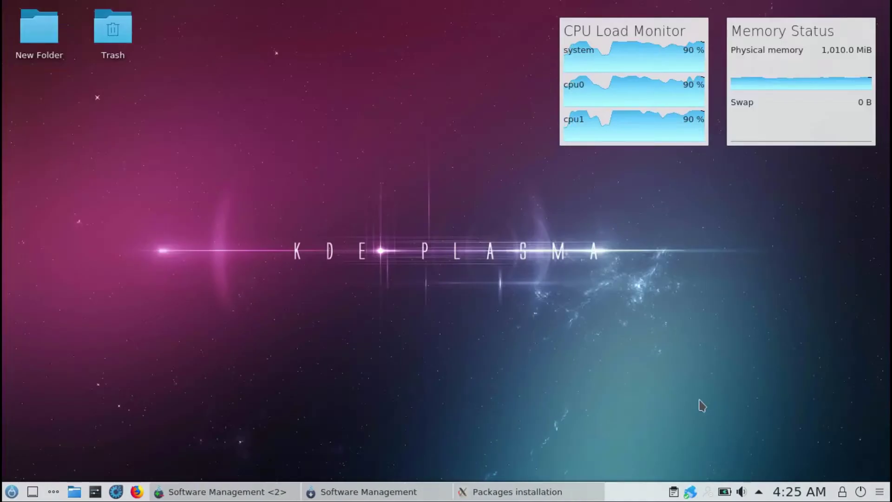
- Open the desktop folder in the Dolphin file manager
{"action": "right_click", "coordinate": [396, 210]}
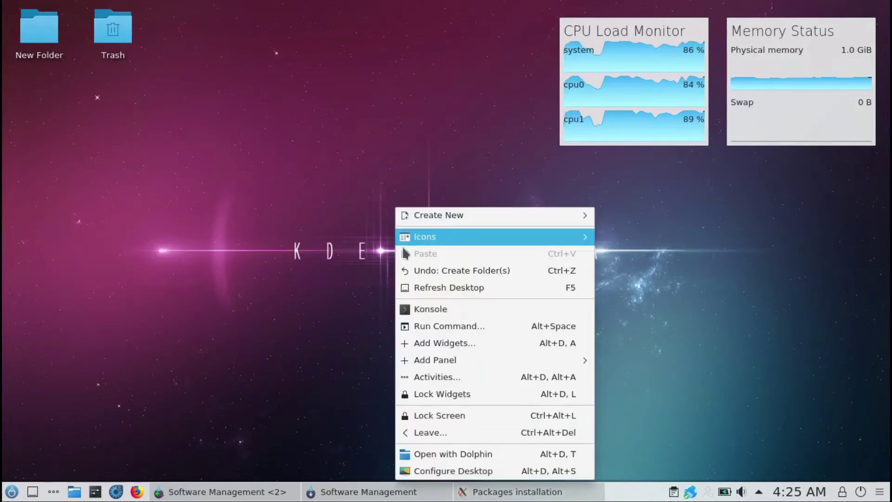
{"action": "left_click", "coordinate": [422, 455]}
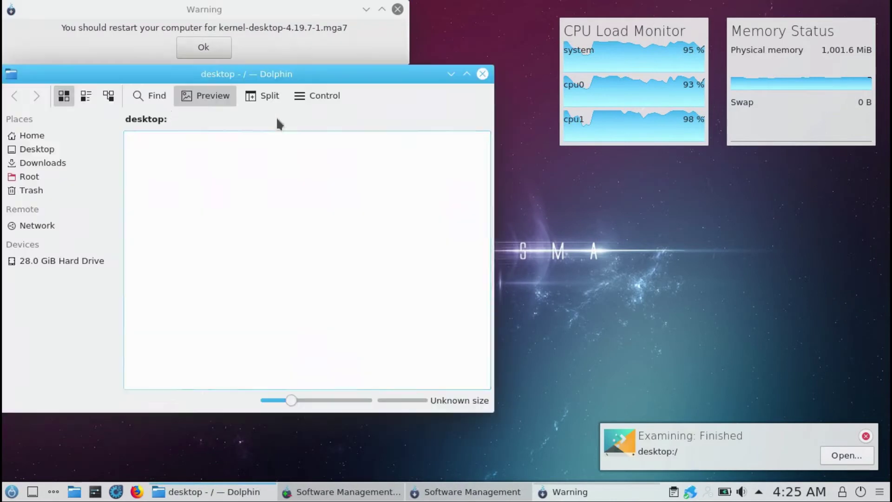
- Dismiss the kernel restart warning and show the Home folder in a maximized Dolphin window
{"action": "left_click", "coordinate": [398, 9]}
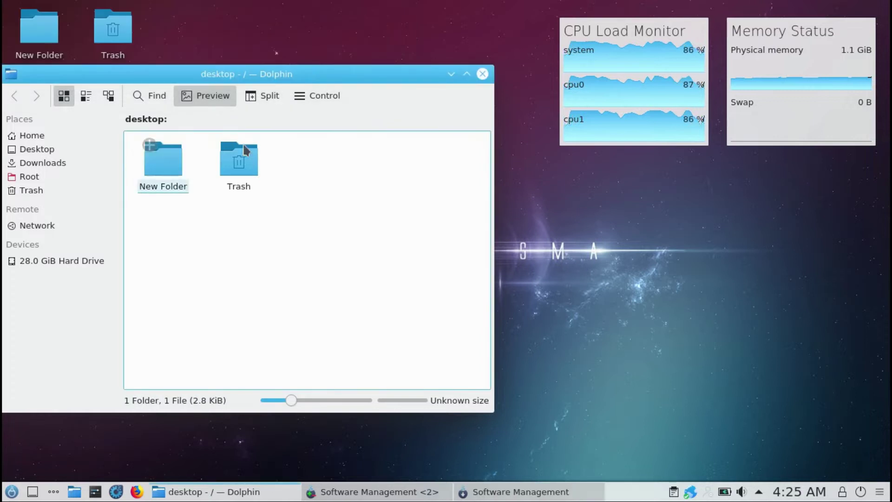
{"action": "left_click", "coordinate": [46, 135]}
{"action": "left_click_drag", "start_coordinate": [195, 74], "coordinate": [211, 5]}
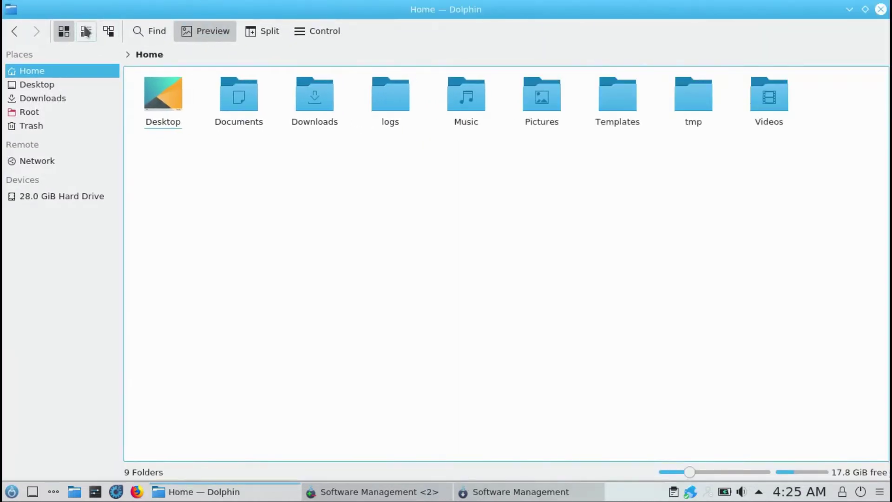
- Try the compact view for the Home folder, switch to the details view, and expand and collapse the Desktop folder
{"action": "left_click", "coordinate": [86, 31]}
{"action": "left_click", "coordinate": [108, 30]}
{"action": "left_click", "coordinate": [140, 102]}
{"action": "left_click", "coordinate": [142, 103]}
- Show the file search bar and split the Dolphin window into two Home panes
{"action": "left_click", "coordinate": [154, 31]}
{"action": "left_click", "coordinate": [253, 31]}
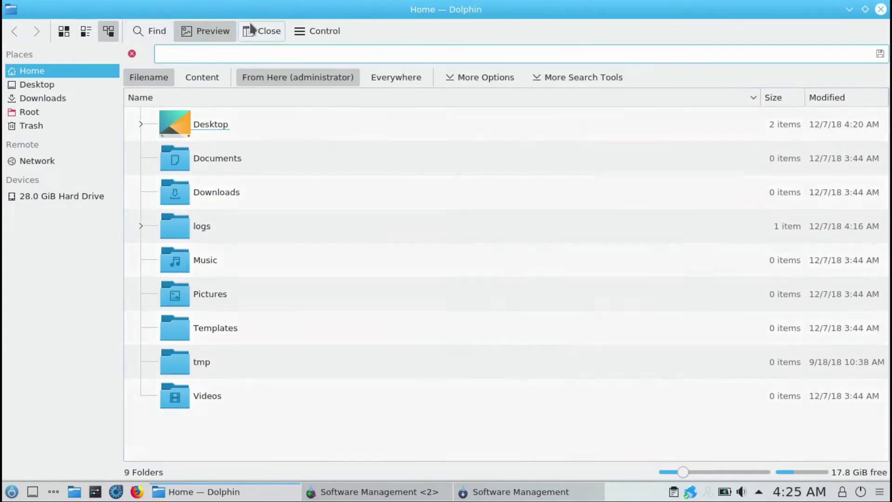
- Look through Dolphin's control options, check its version in the About Dolphin dialog, and close the file manager
{"action": "left_click", "coordinate": [317, 32]}
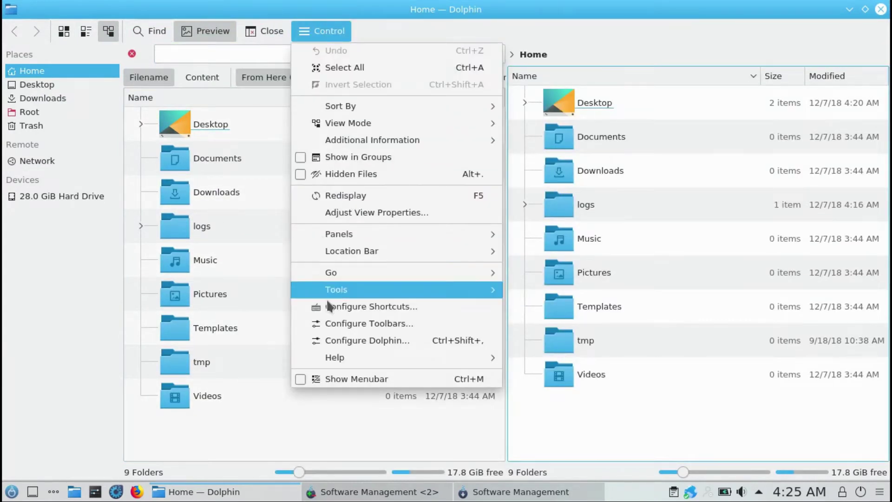
{"action": "mouse_move", "coordinate": [316, 357]}
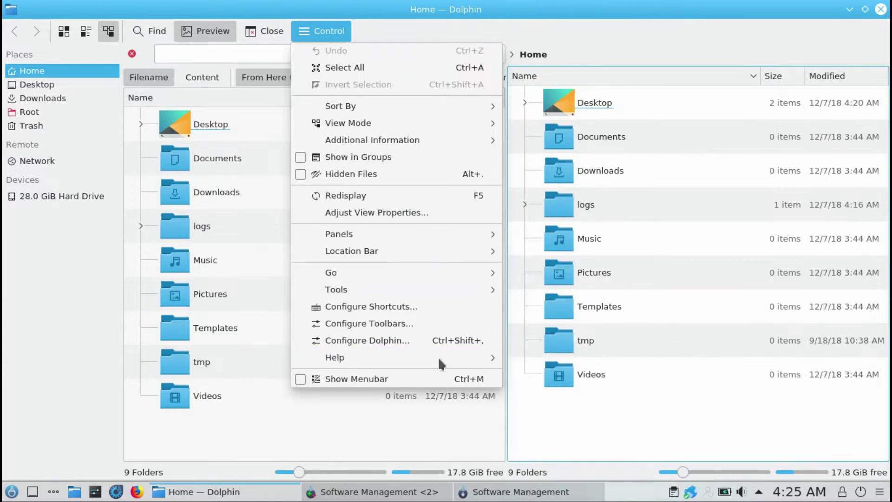
{"action": "left_click", "coordinate": [536, 457]}
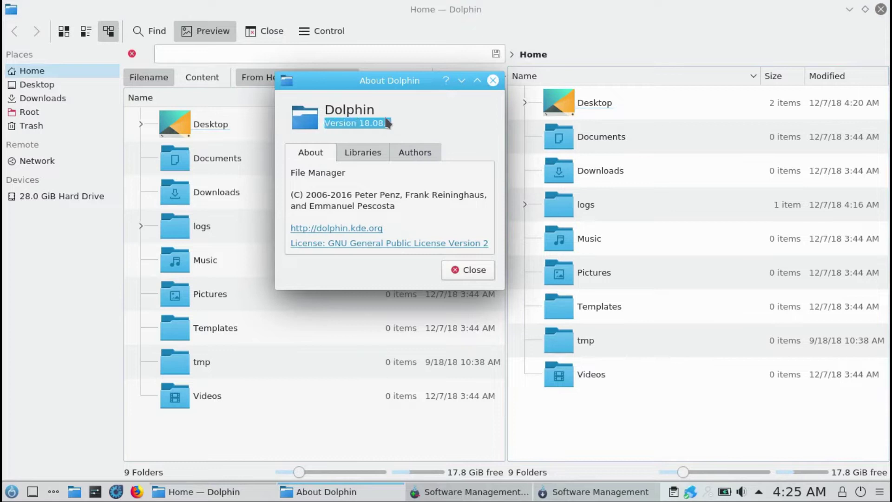
{"action": "left_click", "coordinate": [492, 81]}
{"action": "left_click", "coordinate": [881, 9]}
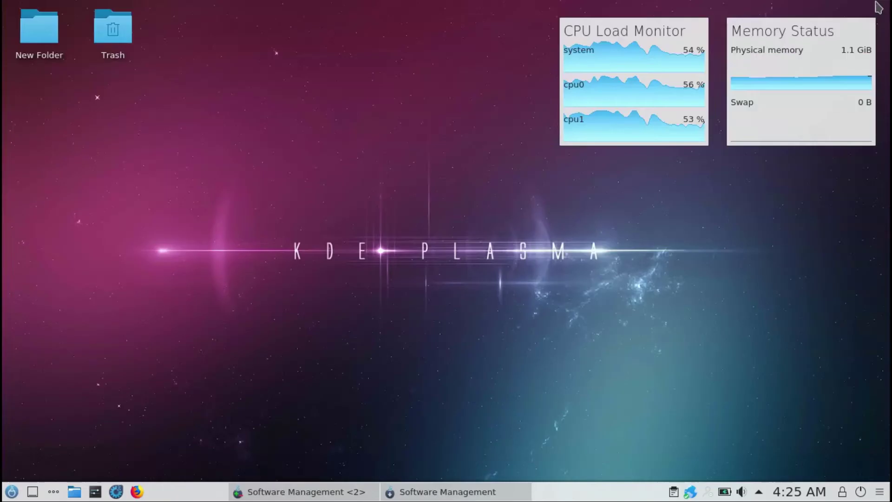
{"action": "right_click", "coordinate": [493, 202]}
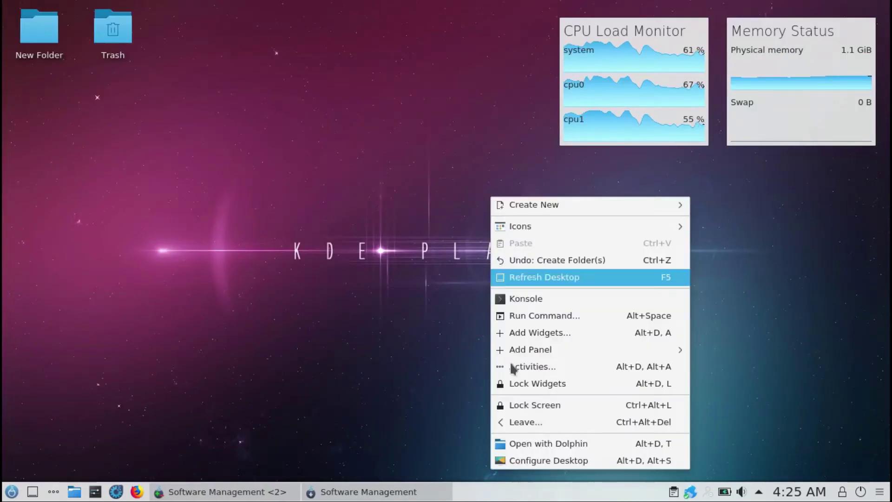
{"action": "left_click", "coordinate": [408, 390]}
- Remove the Lock/Logout widget from the desktop panel and leave the panel settings
{"action": "left_click", "coordinate": [882, 491]}
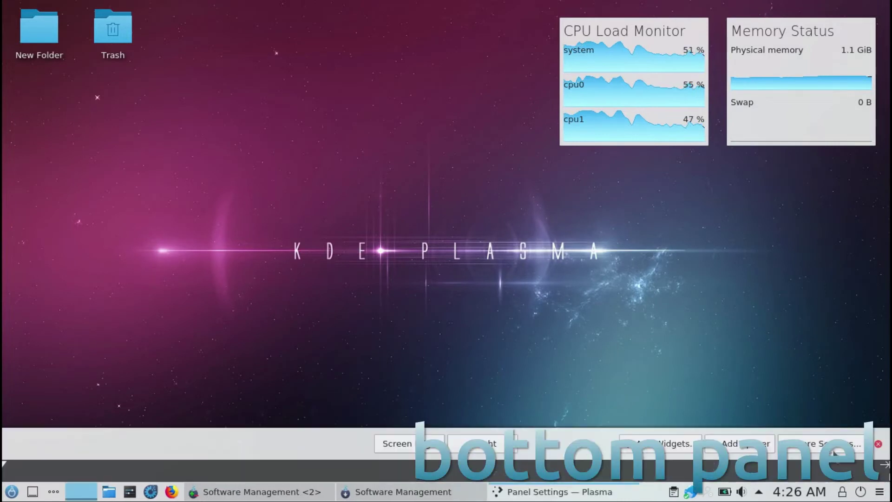
{"action": "left_click", "coordinate": [834, 448]}
{"action": "mouse_move", "coordinate": [850, 490]}
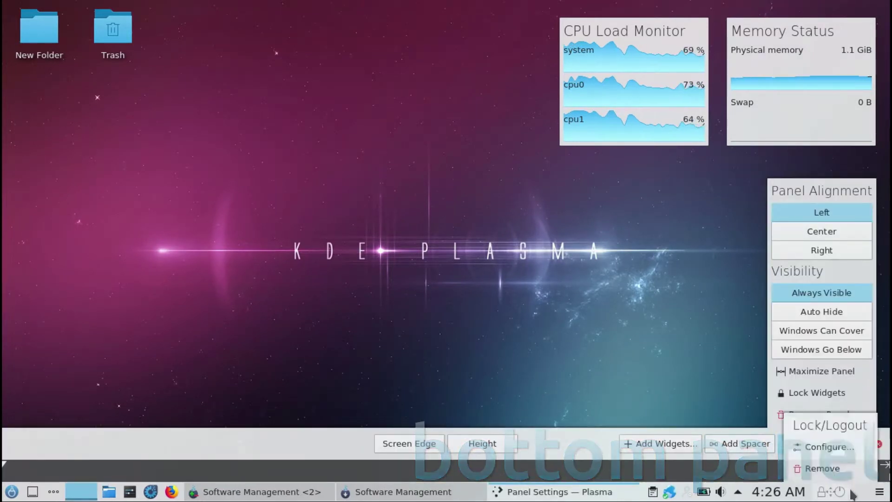
{"action": "left_click", "coordinate": [827, 469]}
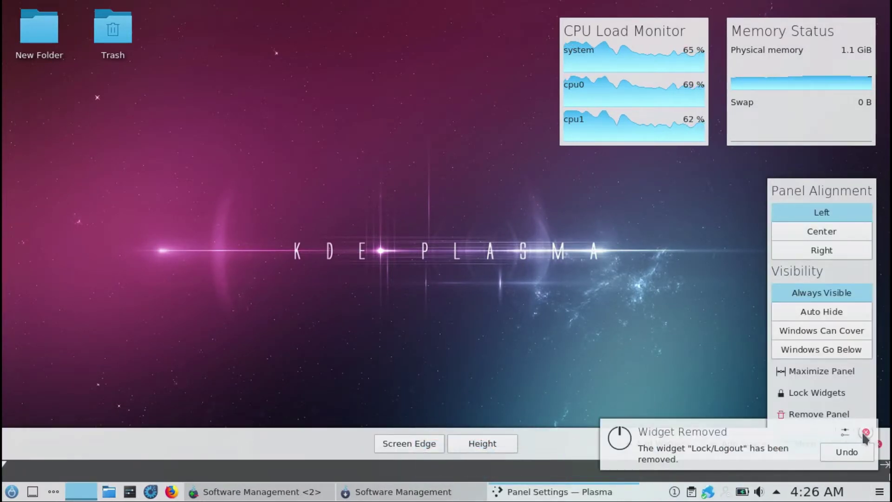
{"action": "key", "text": "Escape"}
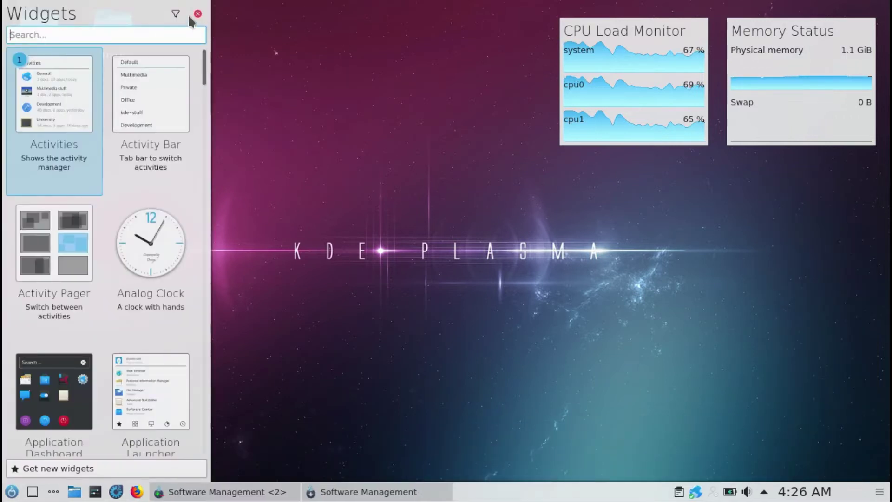
{"action": "left_click", "coordinate": [255, 74]}
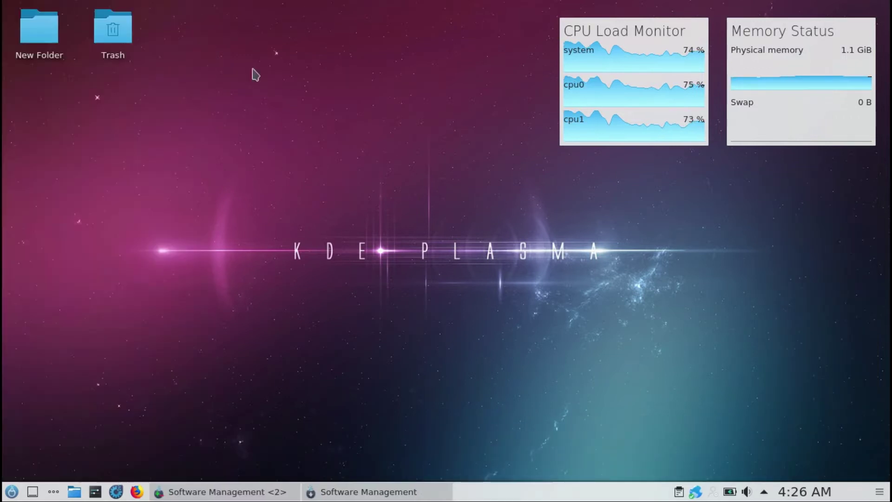
- Remove the Digital Clock widget from the desktop panel
{"action": "left_click", "coordinate": [879, 493]}
{"action": "mouse_move", "coordinate": [817, 487]}
{"action": "left_click", "coordinate": [824, 467]}
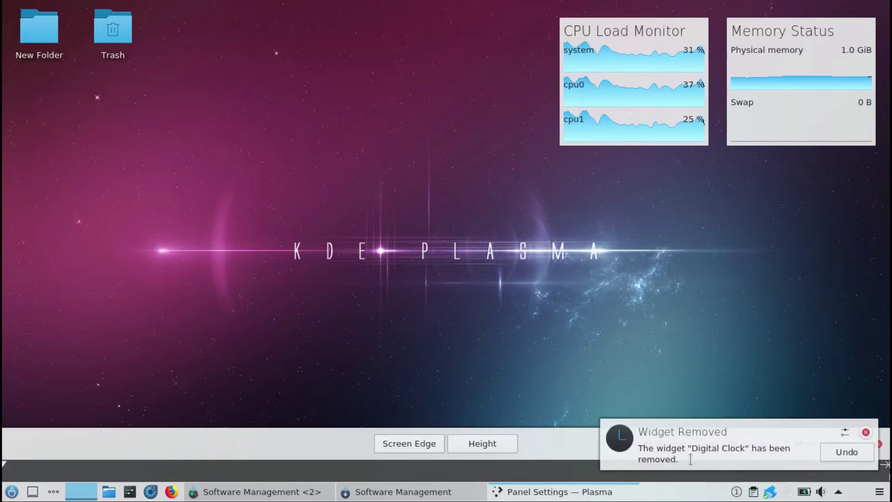
- Try the panel on the left screen edge, return it to the bottom edge slightly taller, and close the panel settings
{"action": "mouse_move", "coordinate": [496, 442]}
{"action": "left_mouse_down"}
{"action": "mouse_move", "coordinate": [493, 420]}
{"action": "mouse_move", "coordinate": [493, 442]}
{"action": "left_mouse_up"}
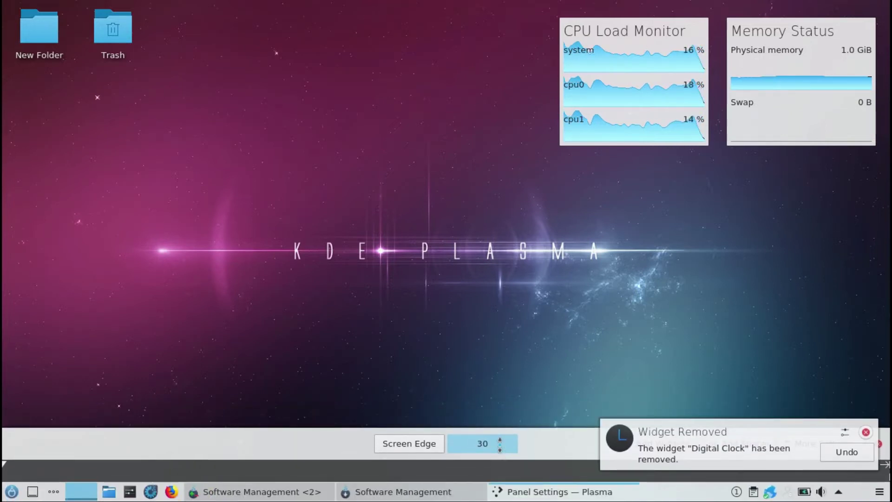
{"action": "left_click_drag", "start_coordinate": [398, 442], "coordinate": [13, 389]}
{"action": "left_click", "coordinate": [450, 499]}
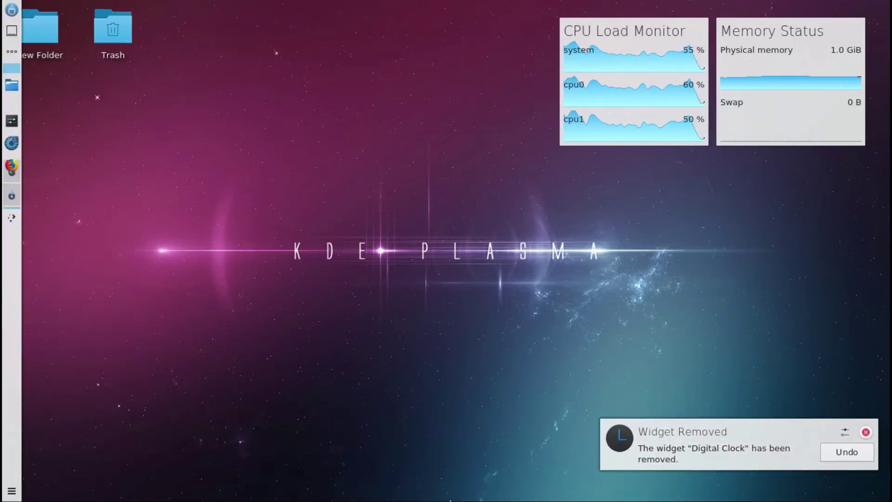
{"action": "left_click_drag", "start_coordinate": [450, 499], "coordinate": [409, 492]}
{"action": "left_click_drag", "start_coordinate": [409, 443], "coordinate": [583, 292]}
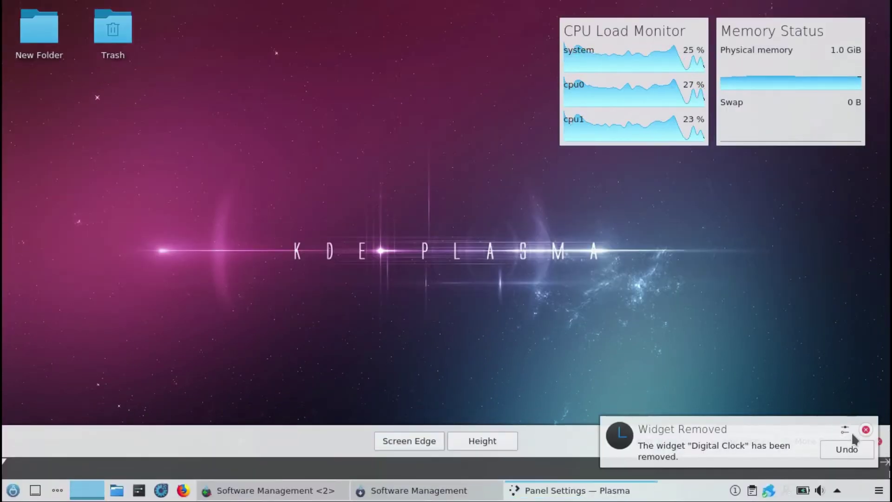
{"action": "left_click", "coordinate": [865, 426]}
{"action": "left_click", "coordinate": [879, 441]}
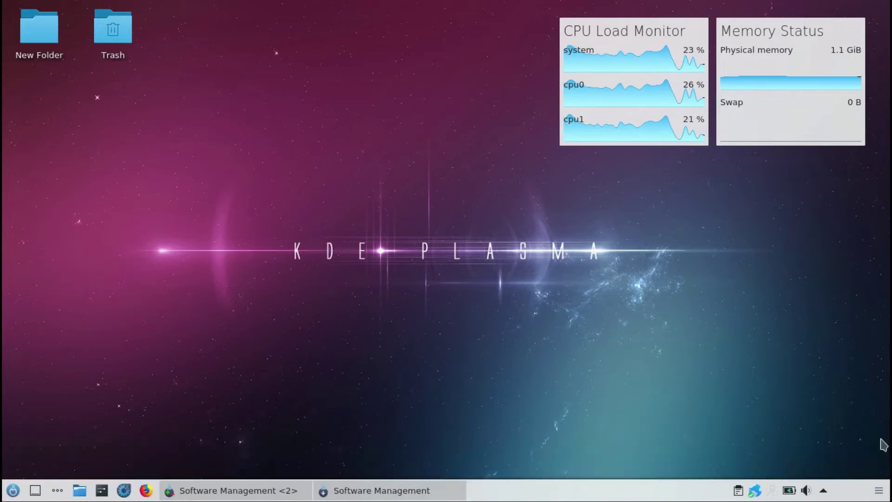
- View the notifications, open KOrganizer from its reminder daemon entry in the system tray, and close the calendar window
{"action": "left_click", "coordinate": [824, 491]}
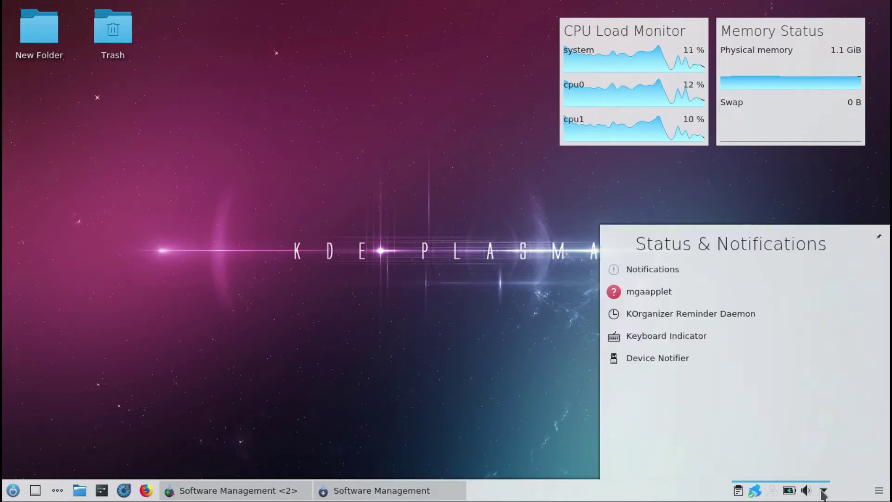
{"action": "left_click", "coordinate": [646, 271]}
{"action": "left_click", "coordinate": [613, 315]}
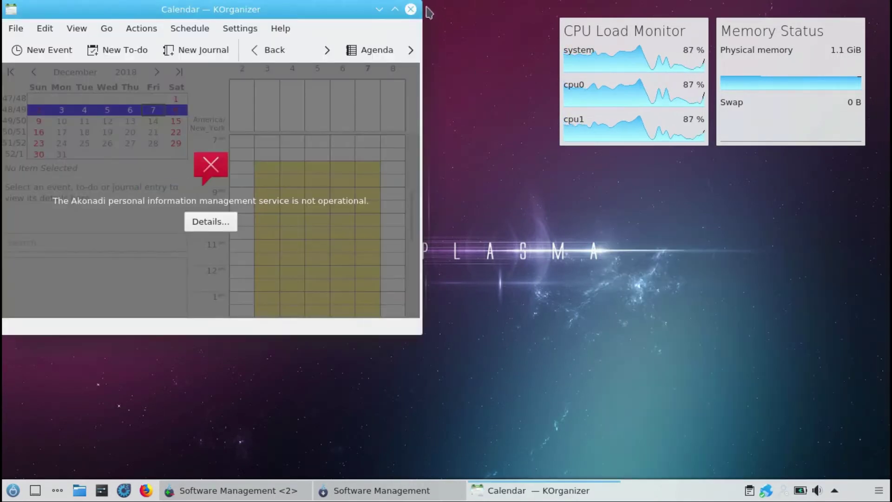
{"action": "left_click", "coordinate": [411, 8]}
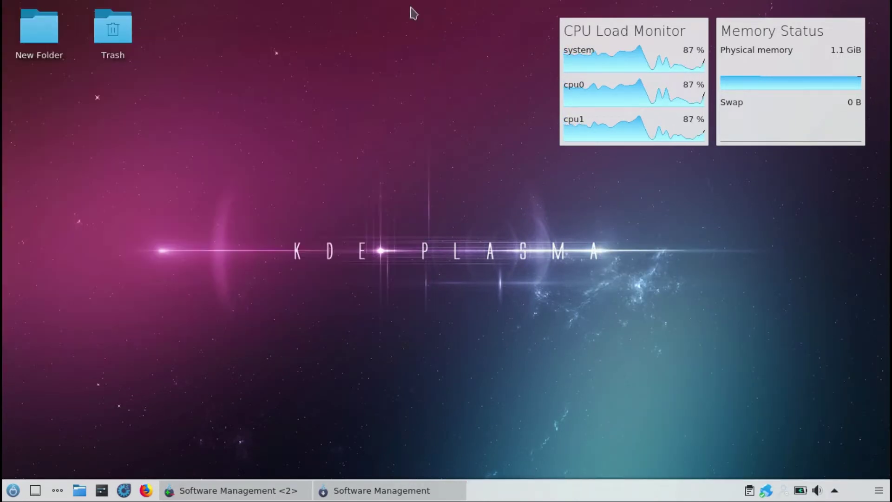
- View the Keyboard Indicator and Device Notifier entries among the hidden system tray items
{"action": "left_click", "coordinate": [822, 490]}
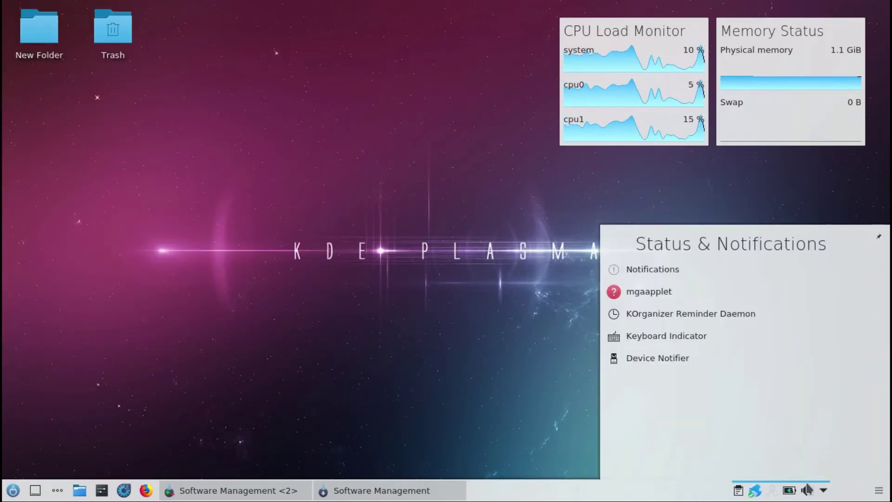
{"action": "left_click", "coordinate": [656, 334]}
{"action": "left_click", "coordinate": [615, 357]}
- View the audio volume devices and applications, the battery and brightness status, and the Instant Messaging tray applet
{"action": "left_click", "coordinate": [807, 491]}
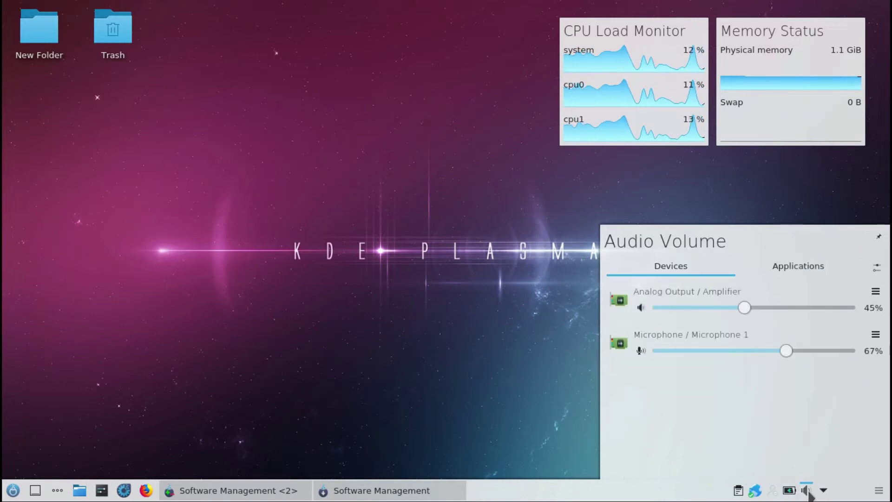
{"action": "left_click", "coordinate": [798, 265]}
{"action": "left_click", "coordinate": [789, 491]}
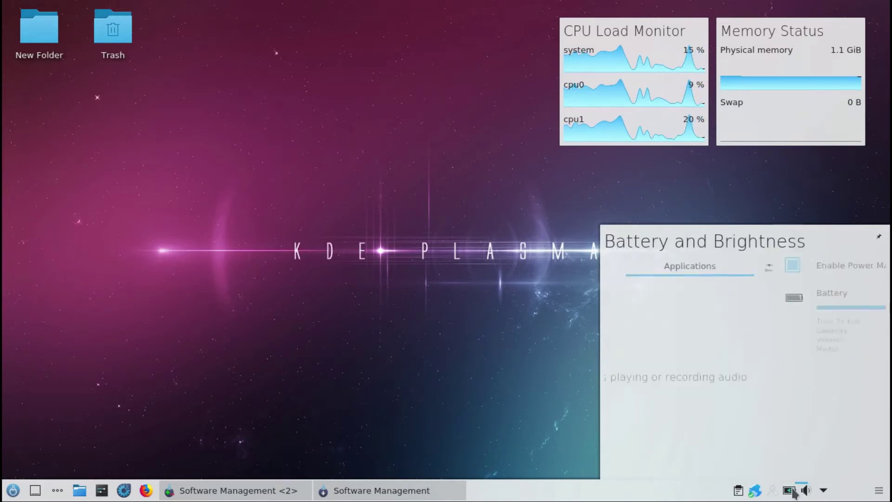
{"action": "left_click", "coordinate": [773, 492]}
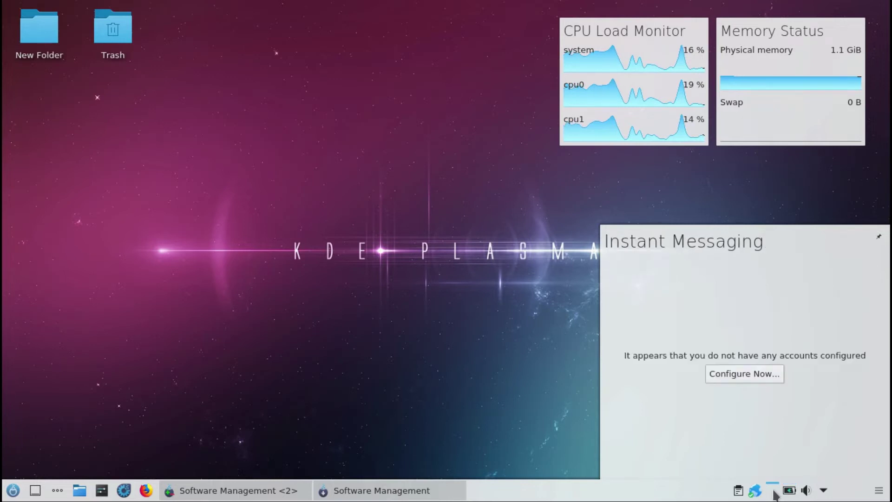
{"action": "left_click", "coordinate": [774, 494]}
- Open and close the network tool from the system tray and view the clipboard applet
{"action": "left_click", "coordinate": [754, 491]}
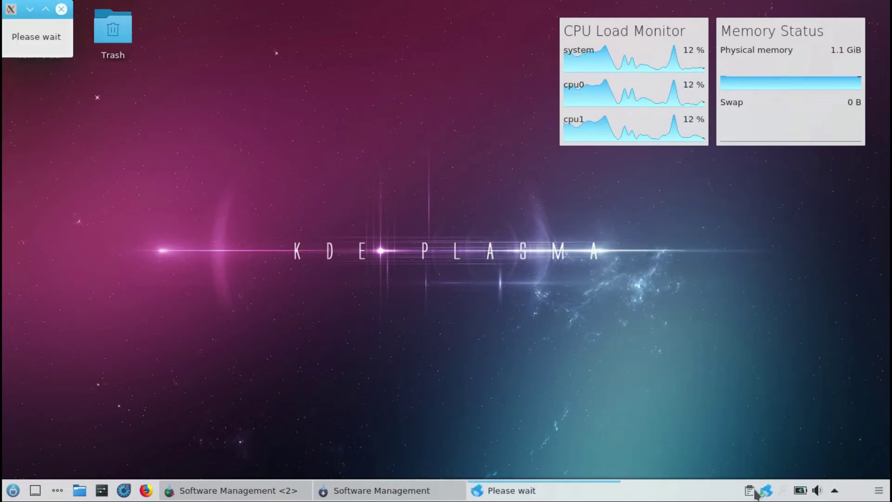
{"action": "left_click", "coordinate": [391, 9]}
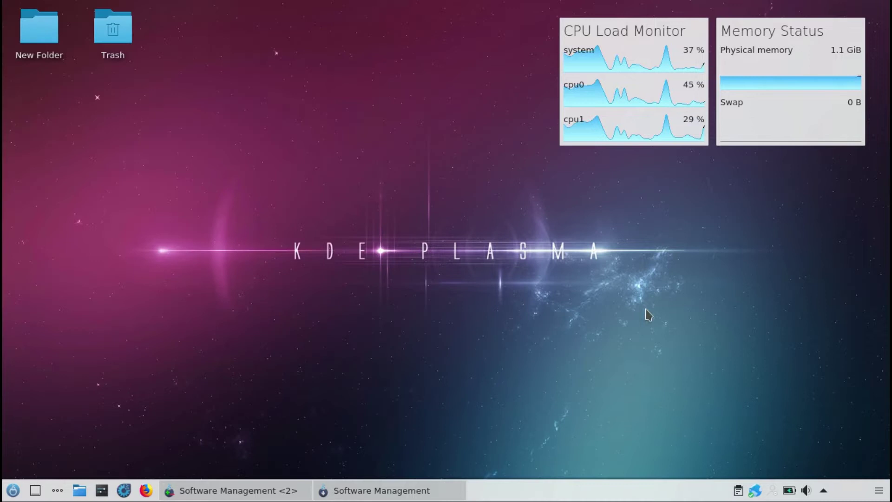
{"action": "left_click", "coordinate": [740, 491]}
{"action": "left_click", "coordinate": [737, 489]}
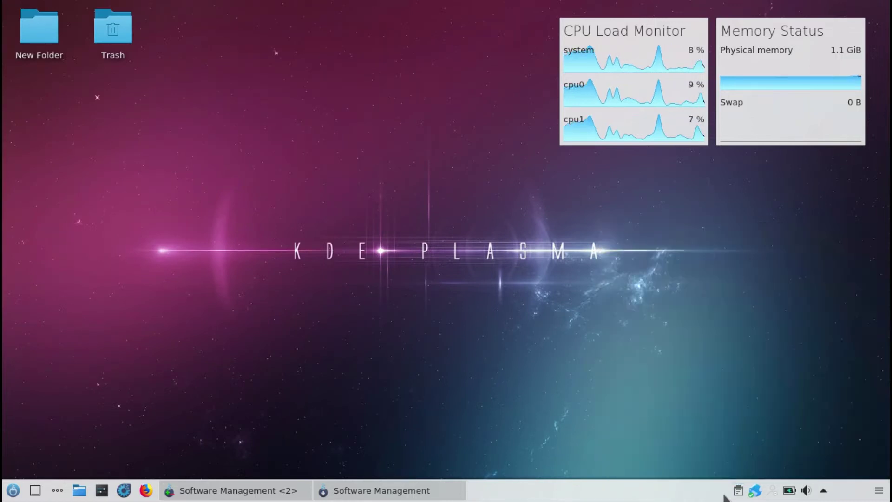
- Switch the panel's task manager to the Icons-only Task Manager alternative and preview the drakrpm-update window
{"action": "right_click", "coordinate": [565, 492]}
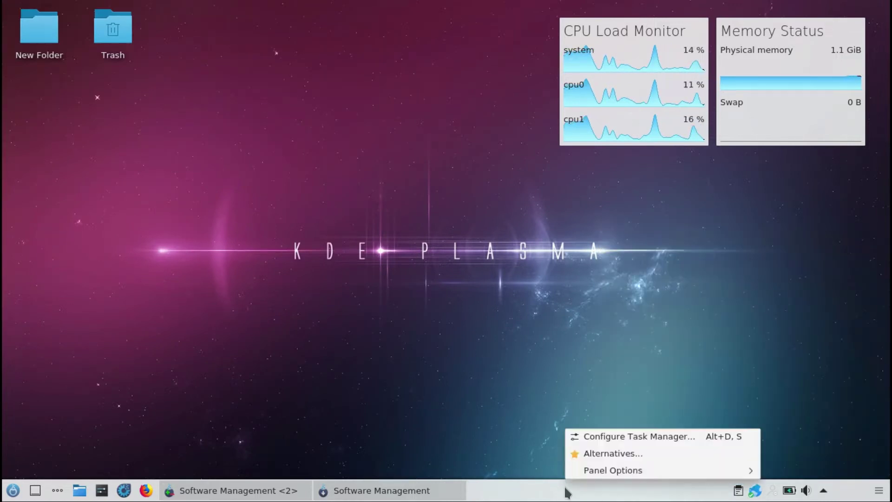
{"action": "left_click", "coordinate": [595, 468]}
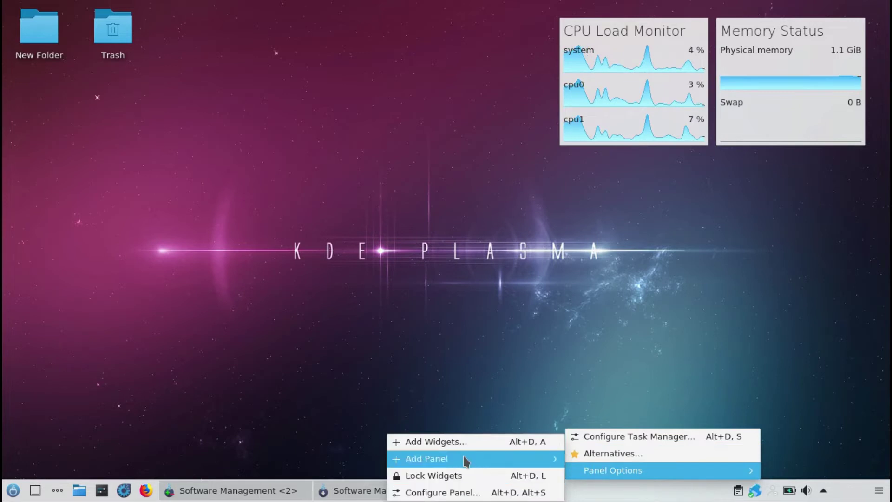
{"action": "left_click", "coordinate": [607, 453]}
{"action": "left_click", "coordinate": [432, 325]}
{"action": "left_click", "coordinate": [399, 466]}
{"action": "mouse_move", "coordinate": [201, 495]}
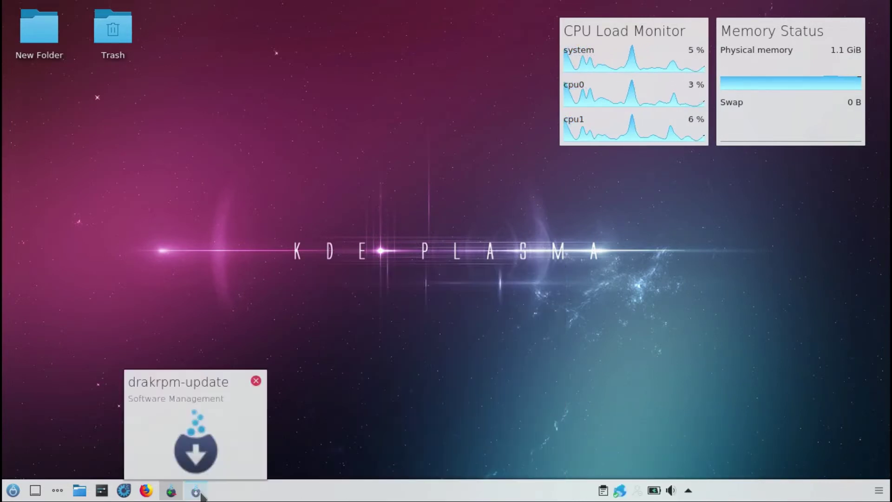
- Replace the Icons-only Task Manager with the window list alternative and use it to bring up Software Management <2>
{"action": "right_click", "coordinate": [285, 493]}
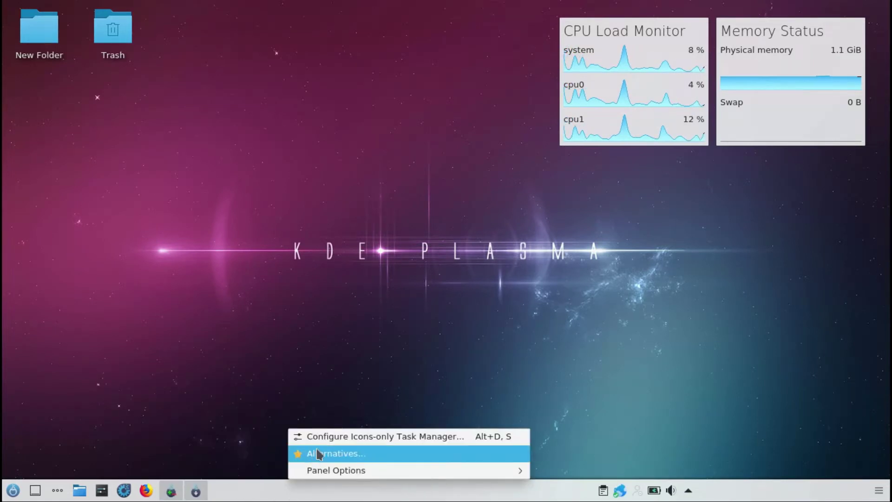
{"action": "left_click", "coordinate": [319, 454]}
{"action": "left_click", "coordinate": [312, 411]}
{"action": "left_click", "coordinate": [313, 462]}
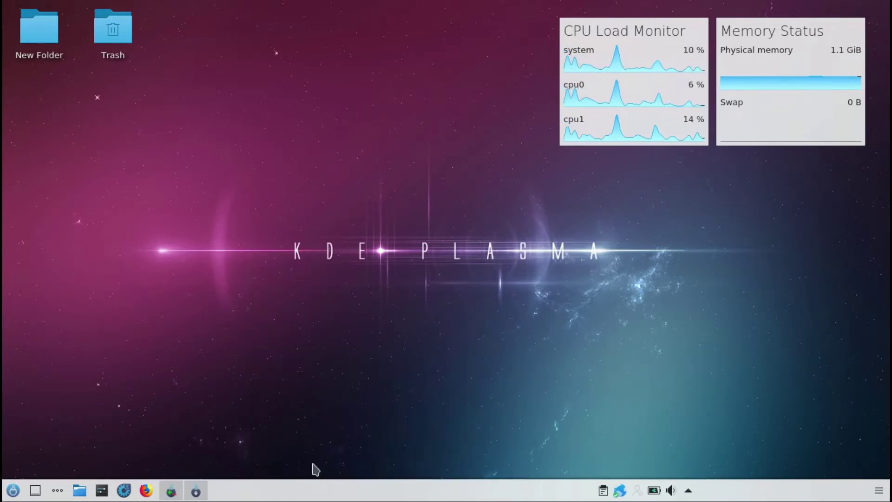
{"action": "left_click", "coordinate": [168, 491]}
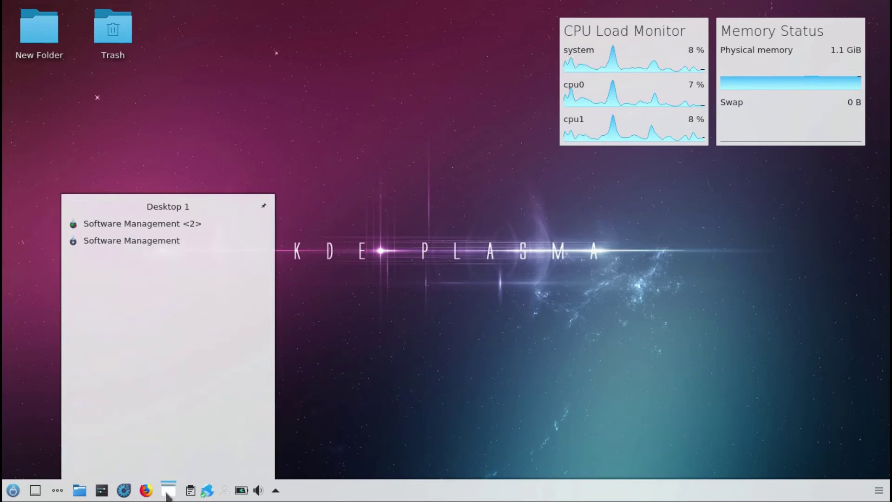
{"action": "left_click", "coordinate": [139, 224]}
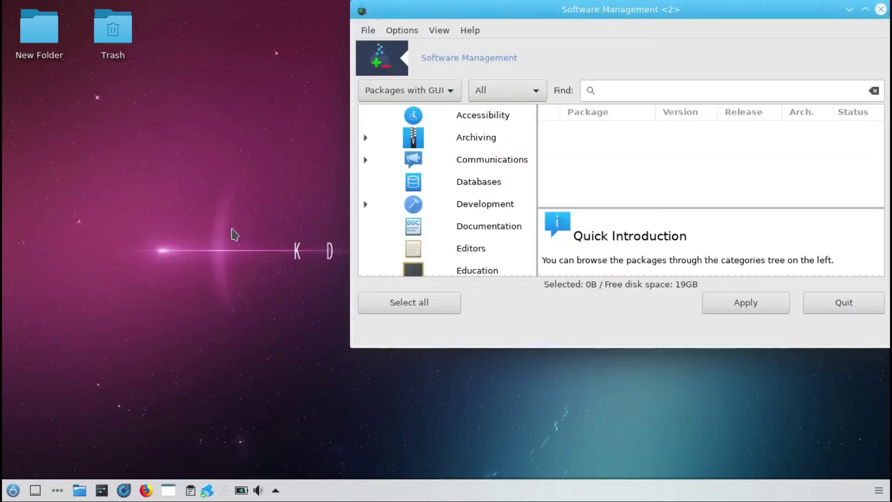
- Search the package list for kdenlive, mark it for installation and accept its additional dependency packages
{"action": "type", "text": "kdenlive"}
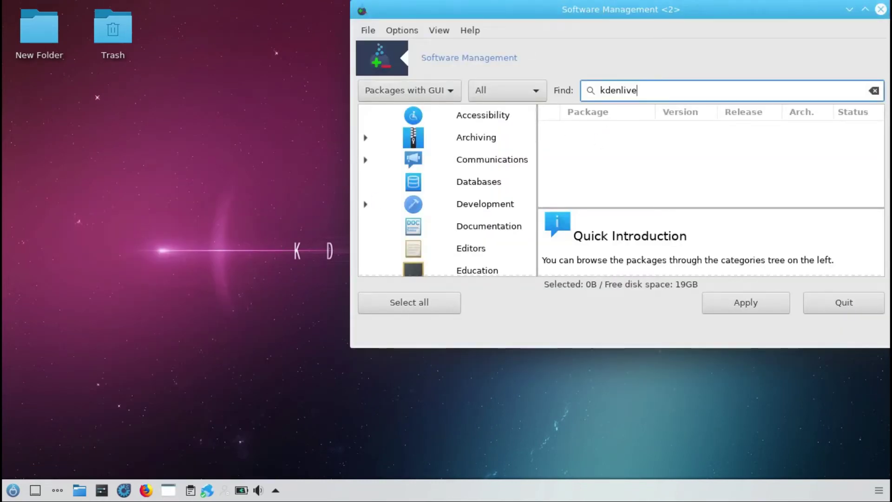
{"action": "key", "text": "Return"}
{"action": "left_click", "coordinate": [549, 135]}
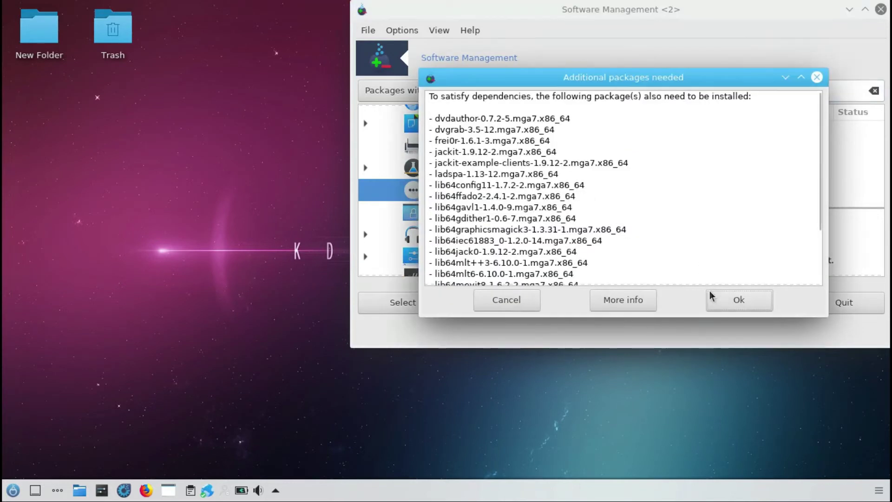
{"action": "left_click", "coordinate": [739, 300]}
{"action": "left_click", "coordinate": [743, 304]}
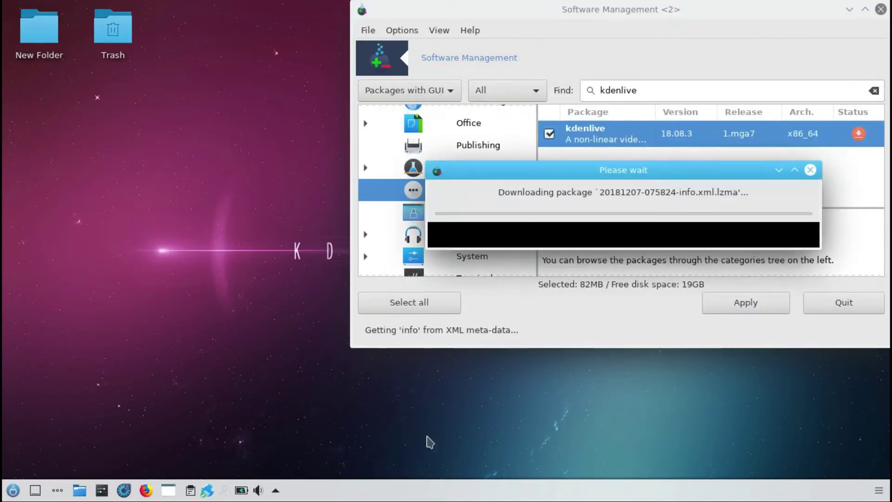
- Switch the panel's application menu to the Application Launcher alternative and try opening it
{"action": "left_click", "coordinate": [11, 492]}
{"action": "left_click", "coordinate": [5, 494]}
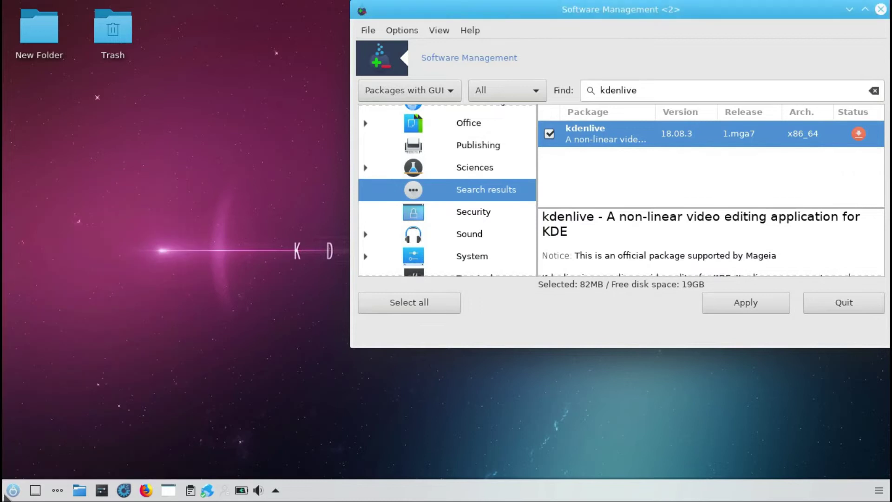
{"action": "right_click", "coordinate": [5, 494]}
{"action": "left_click", "coordinate": [28, 453]}
{"action": "left_click", "coordinate": [45, 383]}
{"action": "left_click", "coordinate": [59, 465]}
{"action": "left_click", "coordinate": [11, 491]}
{"action": "left_click", "coordinate": [11, 492]}
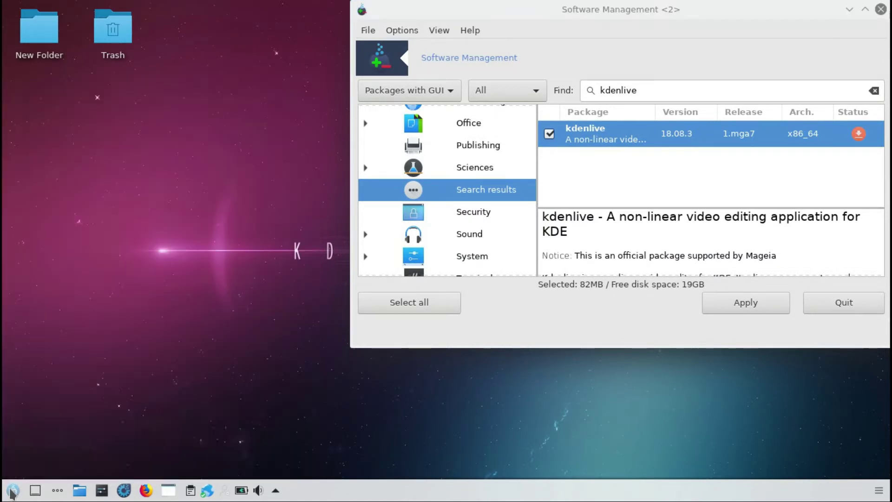
- Switch the launcher to the Application Dashboard alternative, view its applications and widgets pages, and close it
{"action": "right_click", "coordinate": [11, 491]}
{"action": "left_click", "coordinate": [28, 453]}
{"action": "left_click", "coordinate": [36, 321]}
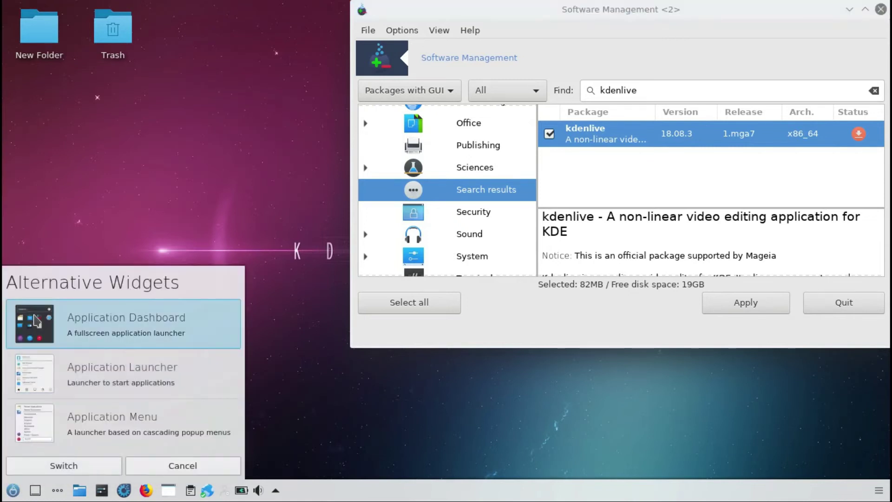
{"action": "left_click", "coordinate": [60, 465]}
{"action": "left_click", "coordinate": [13, 490]}
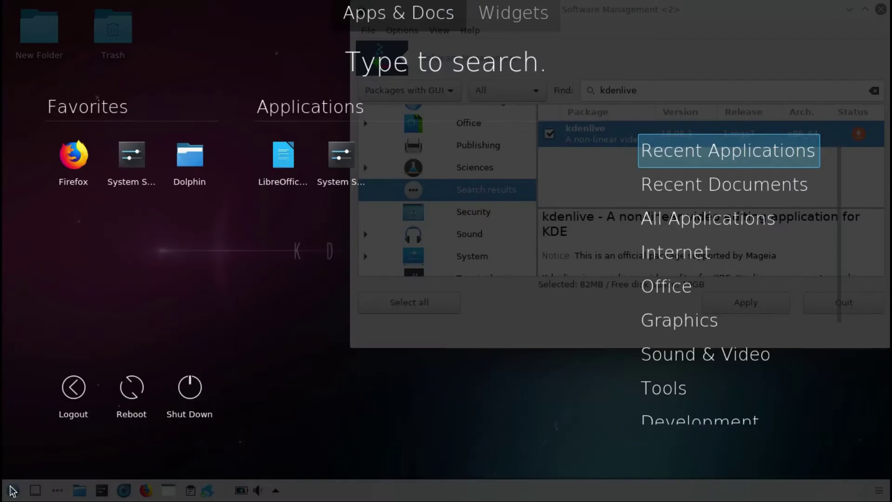
{"action": "left_click", "coordinate": [516, 16]}
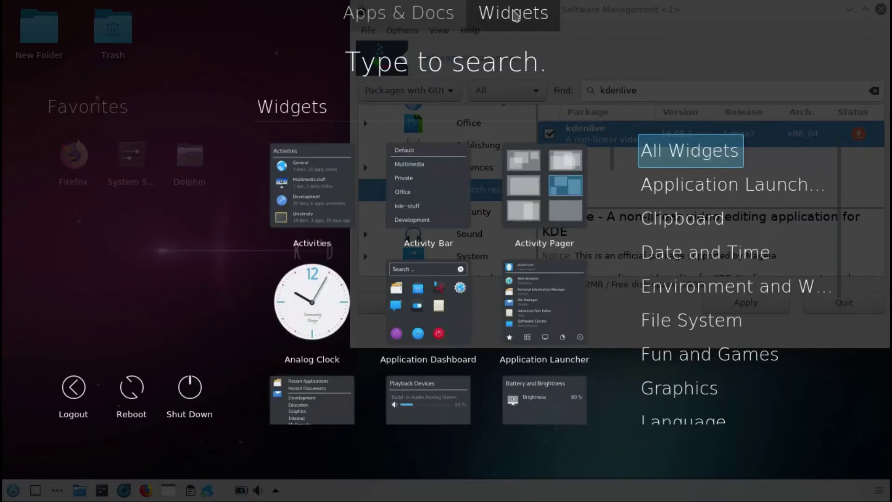
{"action": "left_click", "coordinate": [289, 13]}
- Remove the customized panel from the desktop through its panel settings
{"action": "left_click", "coordinate": [878, 491]}
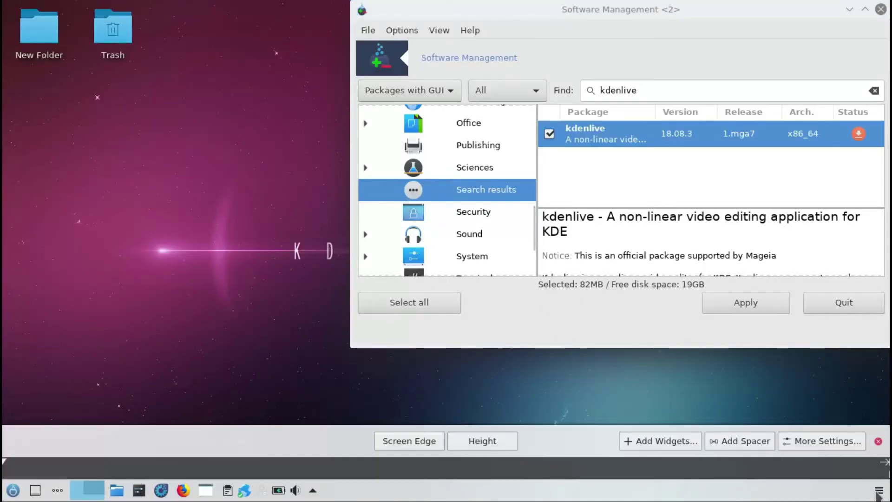
{"action": "left_click", "coordinate": [815, 438]}
{"action": "left_click", "coordinate": [809, 411]}
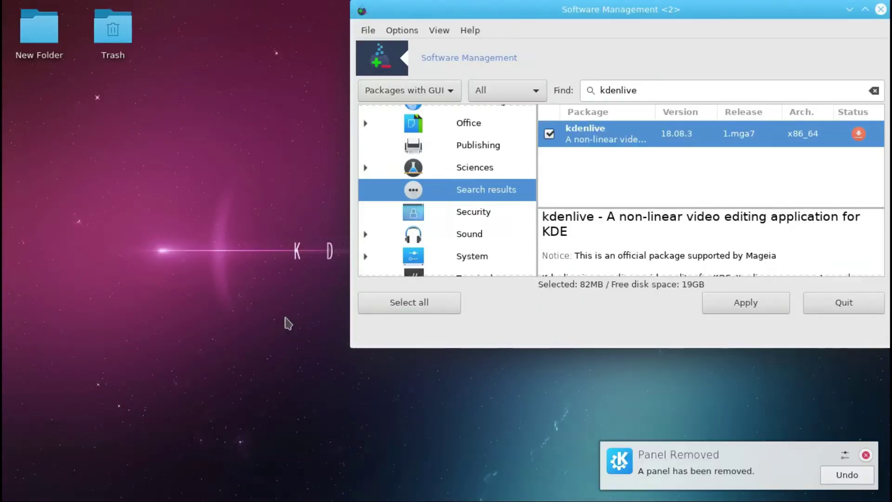
- Add a new Default Panel to the desktop
{"action": "right_click", "coordinate": [278, 285]}
{"action": "mouse_move", "coordinate": [317, 178]}
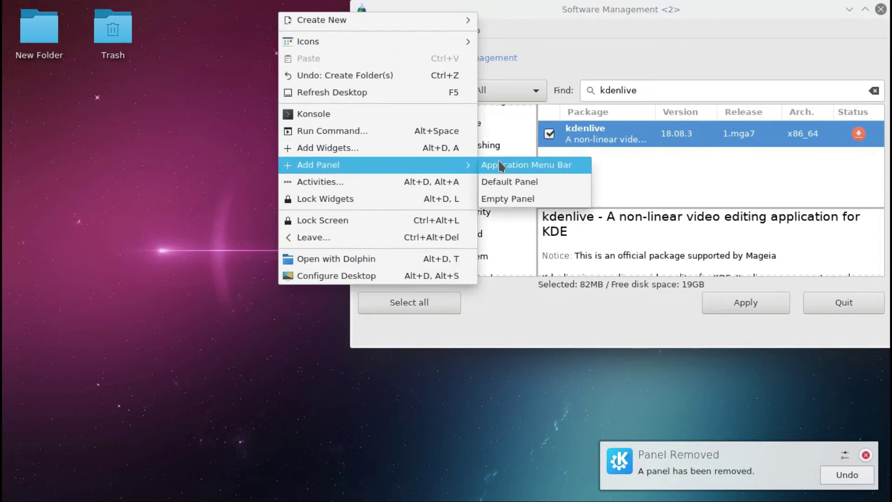
{"action": "left_click", "coordinate": [511, 182]}
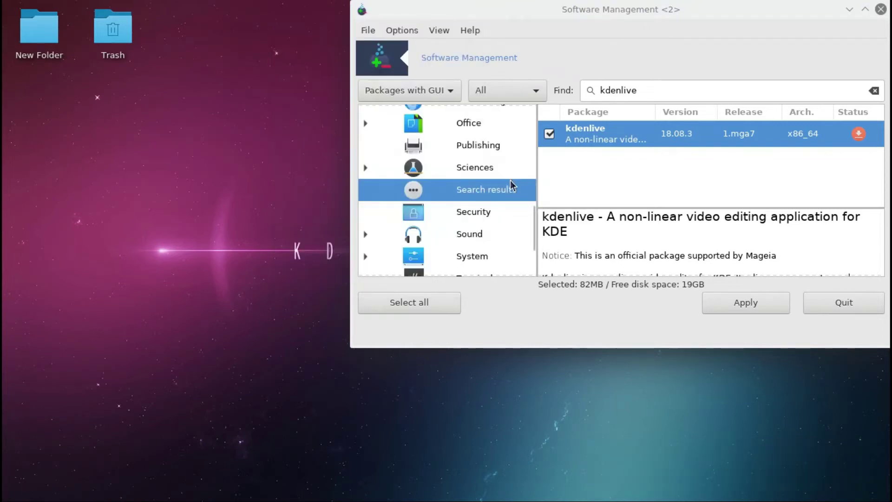
- Move the new panel from the upper to the lower screen edge and close its settings
{"action": "right_click", "coordinate": [514, 7]}
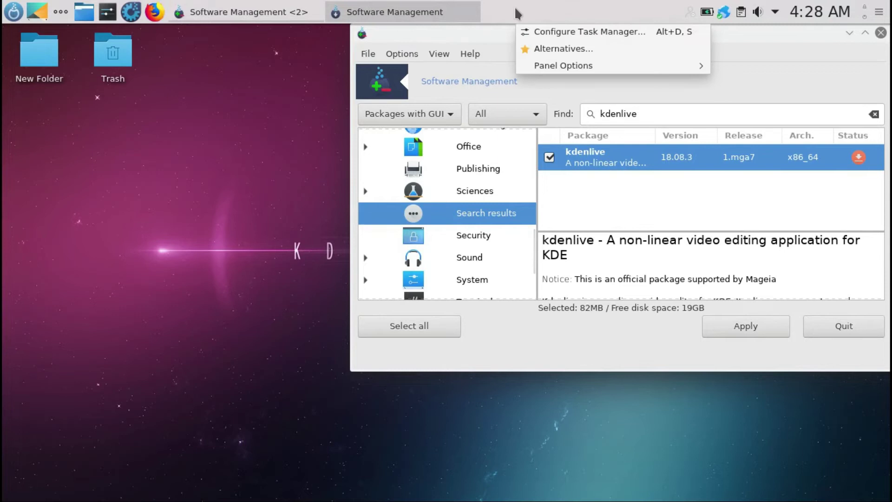
{"action": "mouse_move", "coordinate": [559, 65]}
{"action": "left_click", "coordinate": [752, 115]}
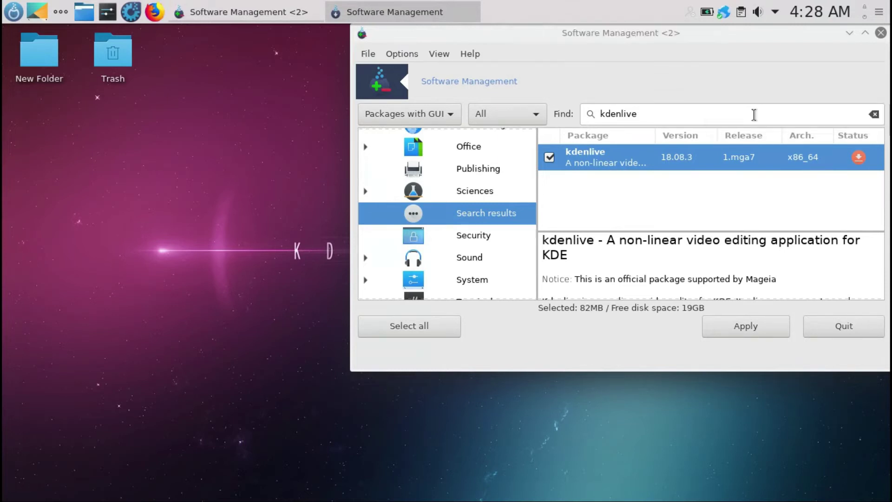
{"action": "left_click_drag", "start_coordinate": [412, 60], "coordinate": [411, 439]}
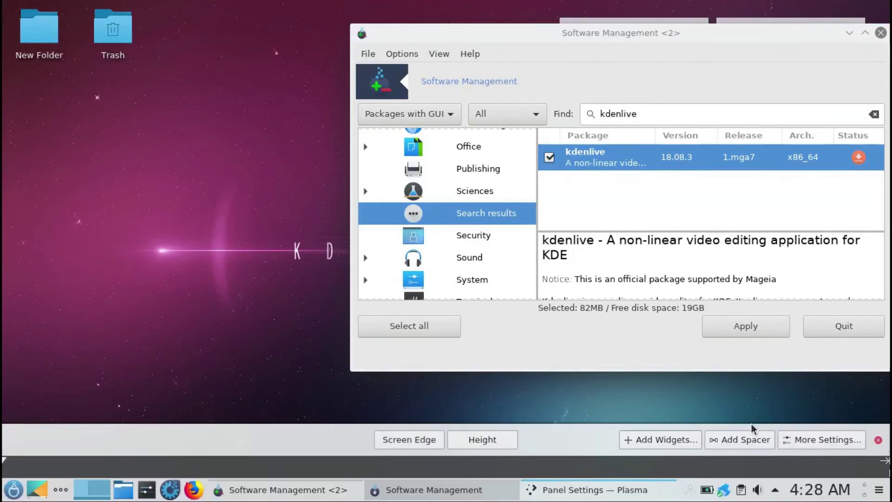
{"action": "left_click", "coordinate": [877, 440]}
- View the clock's calendar, and lock the screen and unlock it with the account password
{"action": "left_click", "coordinate": [821, 492]}
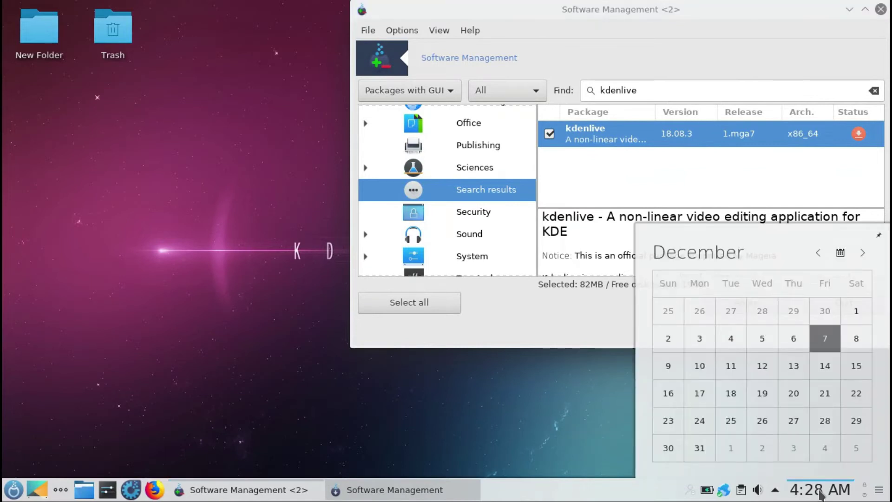
{"action": "left_click", "coordinate": [820, 492]}
{"action": "left_click", "coordinate": [867, 489]}
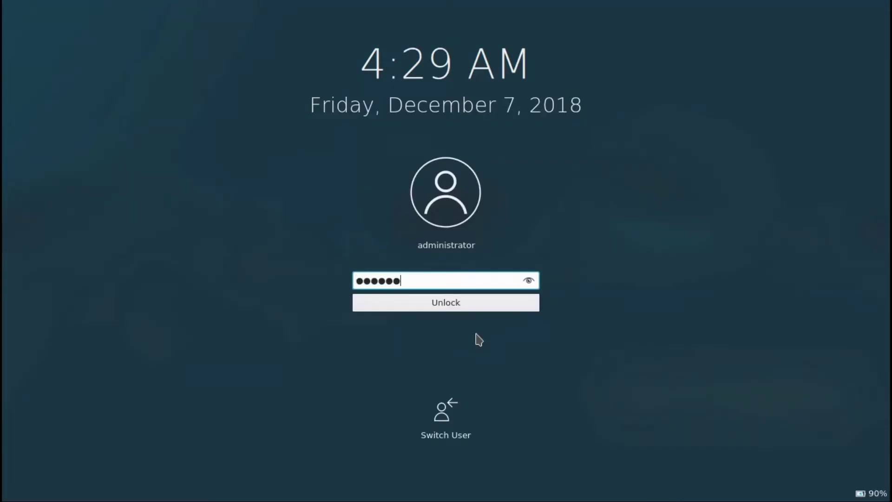
{"action": "key", "text": "Return"}
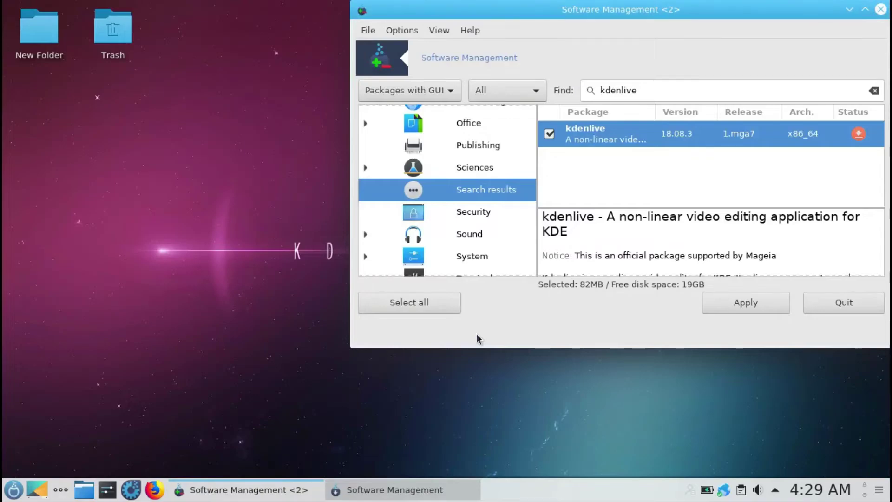
- Open and cancel the logout screen, and close the drakrpm-update Software Management window
{"action": "left_click", "coordinate": [864, 497]}
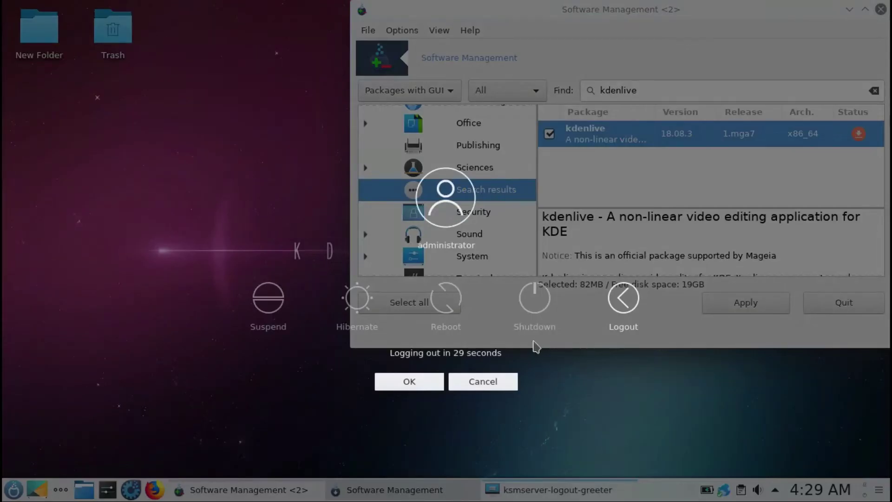
{"action": "left_click", "coordinate": [483, 381]}
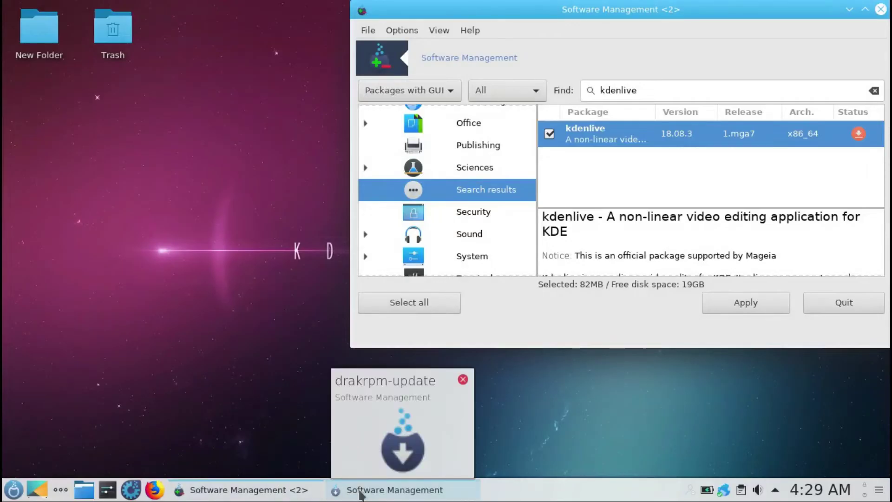
{"action": "left_click", "coordinate": [341, 489]}
{"action": "left_click", "coordinate": [414, 9]}
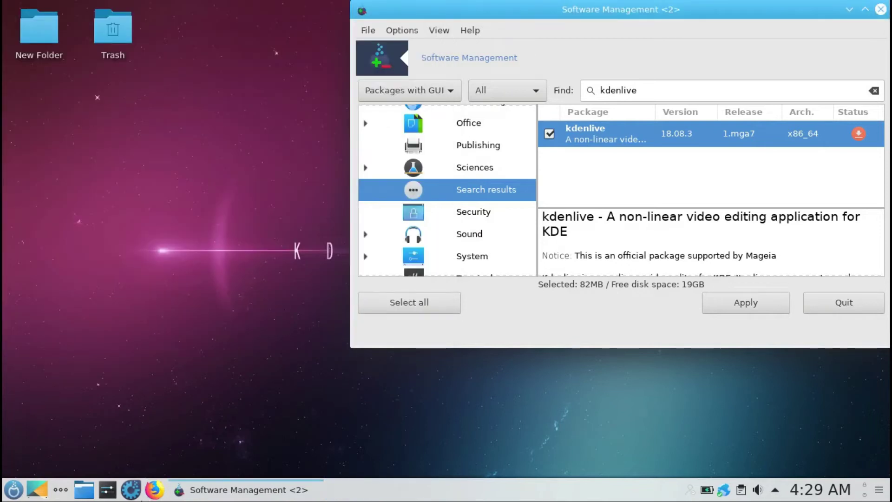
- Open and close Firefox on the Mageia home page, and apply the marked kdenlive installation
{"action": "left_click", "coordinate": [149, 492]}
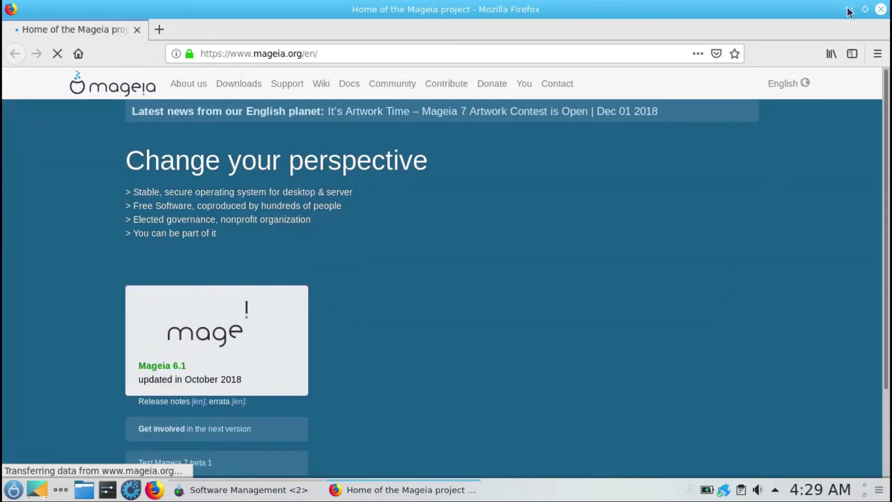
{"action": "left_click", "coordinate": [881, 9]}
{"action": "left_click", "coordinate": [747, 308]}
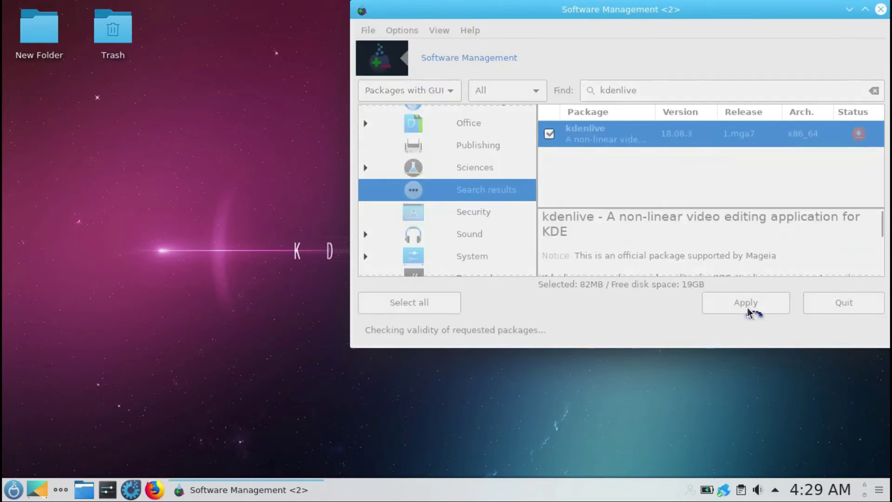
{"action": "left_click", "coordinate": [690, 302]}
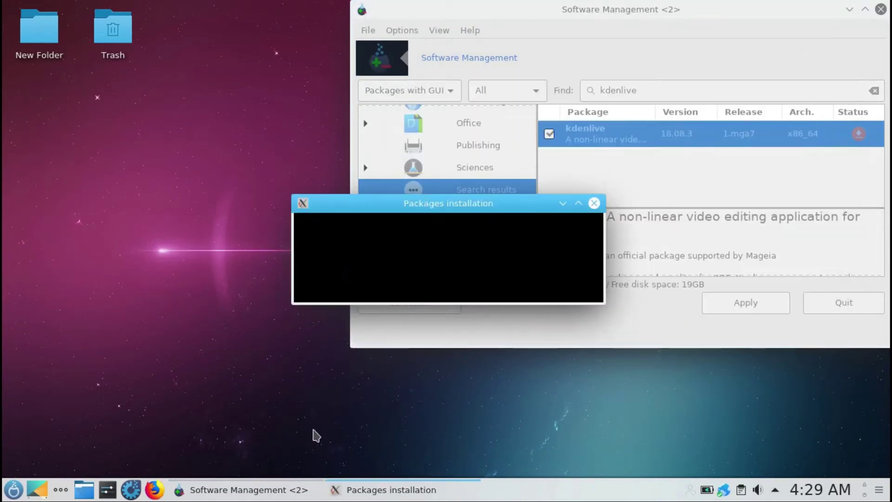
- View the KDE Menu Editor and the Keyboard shortcuts page of the Application Menu settings, closing each without changes
{"action": "right_click", "coordinate": [15, 491]}
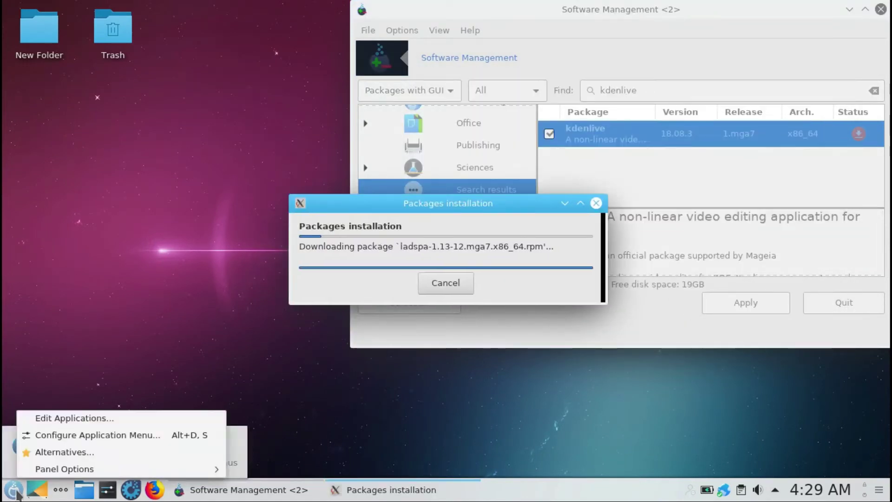
{"action": "left_click", "coordinate": [43, 417]}
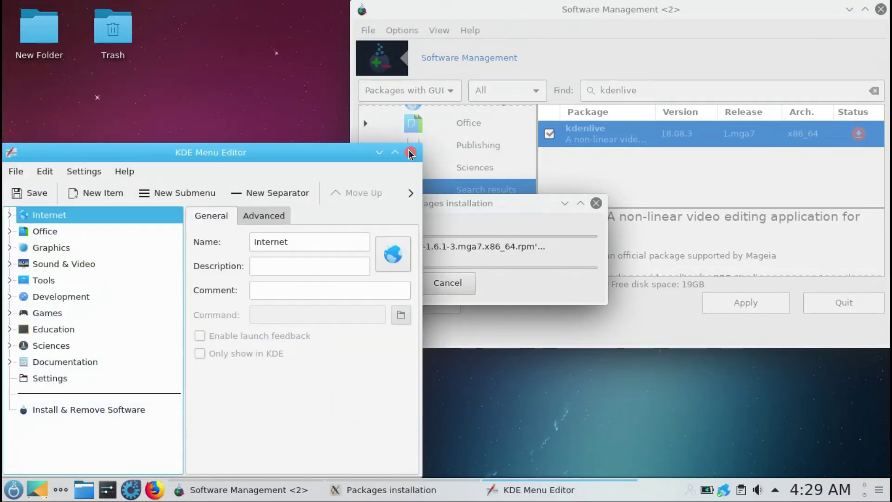
{"action": "left_click", "coordinate": [410, 153]}
{"action": "right_click", "coordinate": [14, 490]}
{"action": "left_click", "coordinate": [45, 438]}
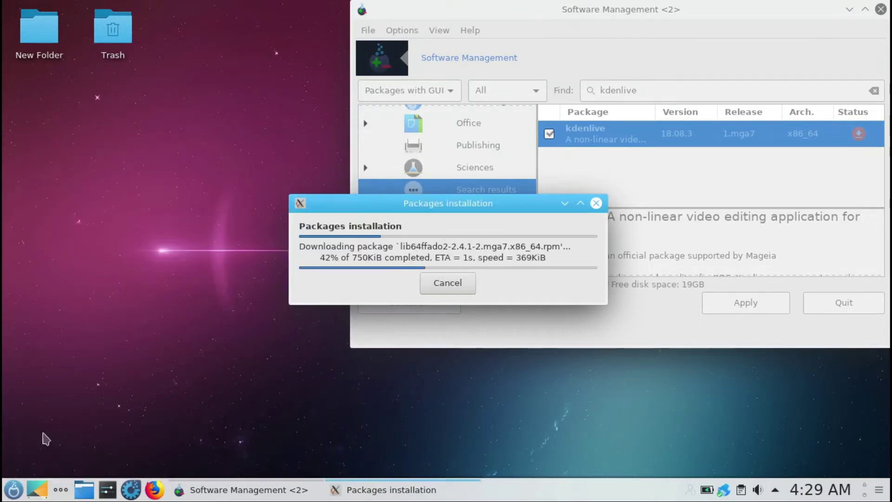
{"action": "left_click", "coordinate": [44, 209]}
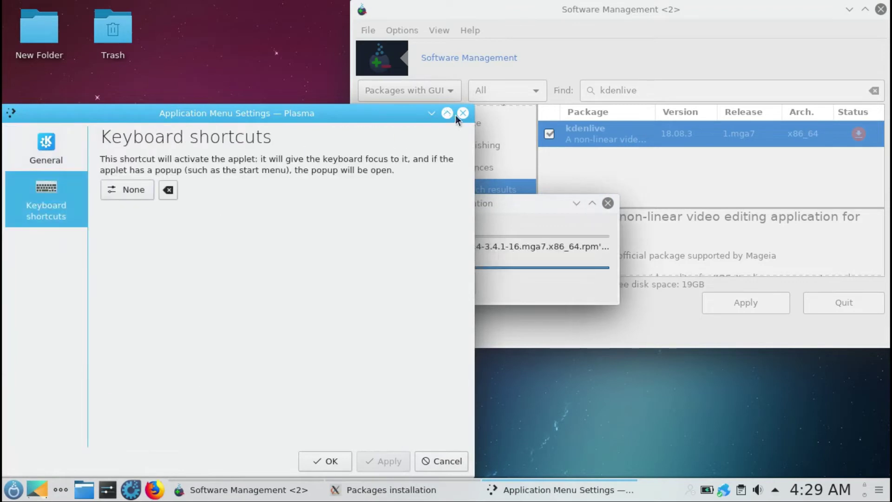
{"action": "left_click", "coordinate": [462, 114]}
- Browse the application menu's categories, including Office, Tools, Development, Education, Documentation and Power / Session
{"action": "left_click", "coordinate": [14, 489]}
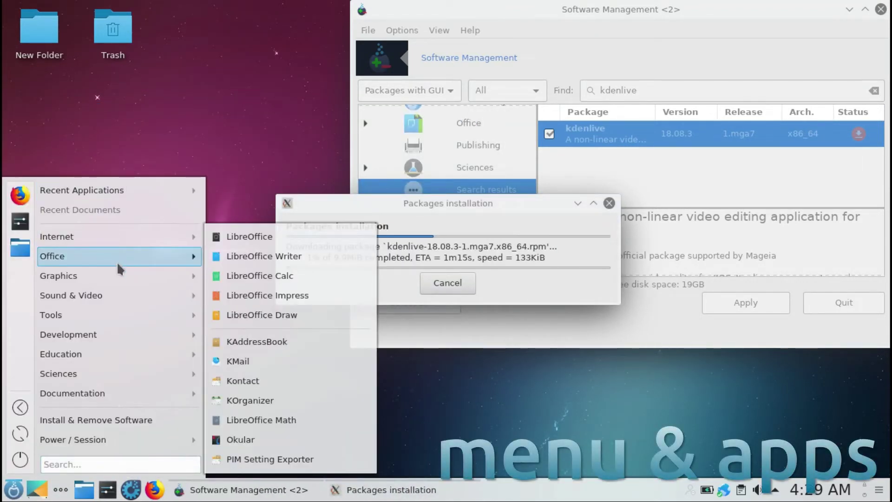
{"action": "mouse_move", "coordinate": [113, 323]}
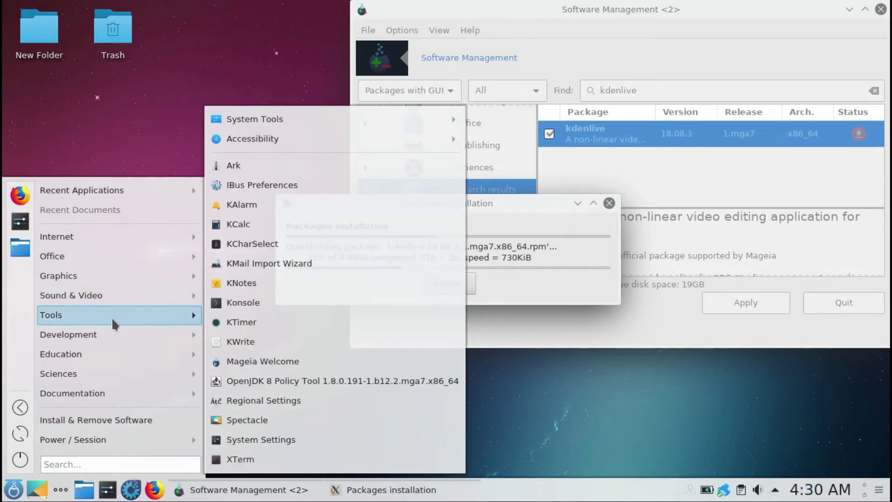
{"action": "mouse_move", "coordinate": [270, 138]}
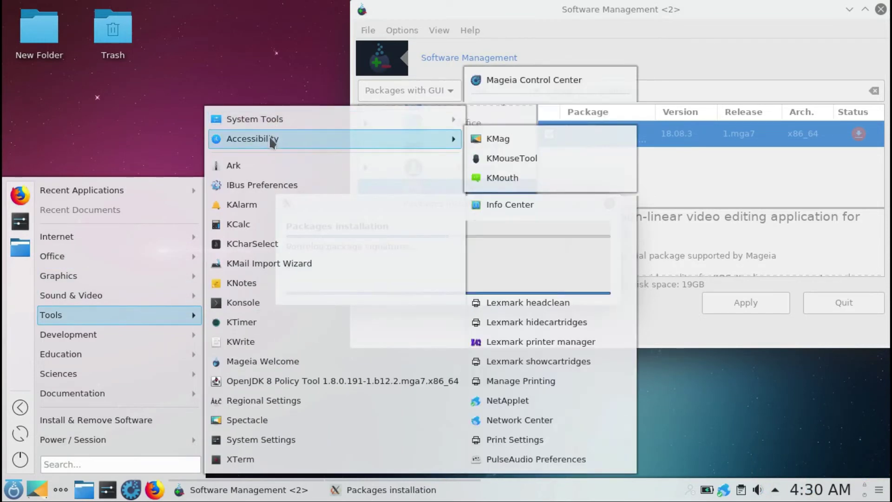
{"action": "mouse_move", "coordinate": [129, 336]}
{"action": "mouse_move", "coordinate": [219, 337]}
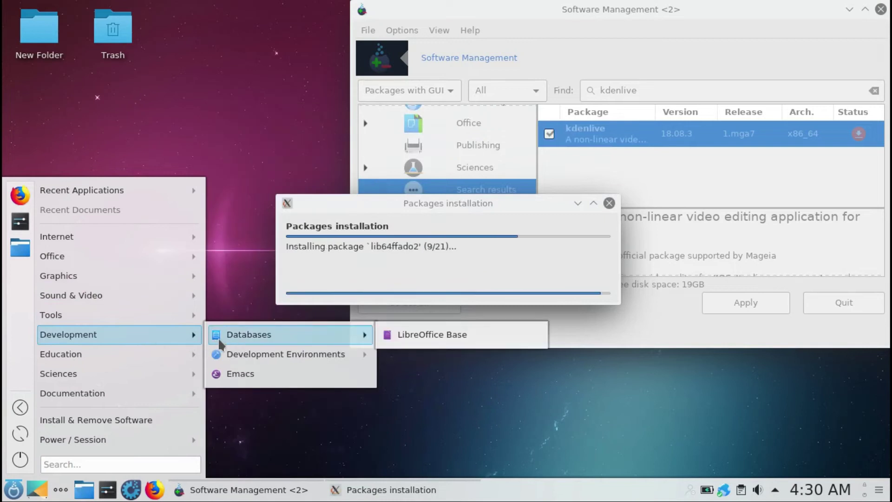
{"action": "mouse_move", "coordinate": [161, 355]}
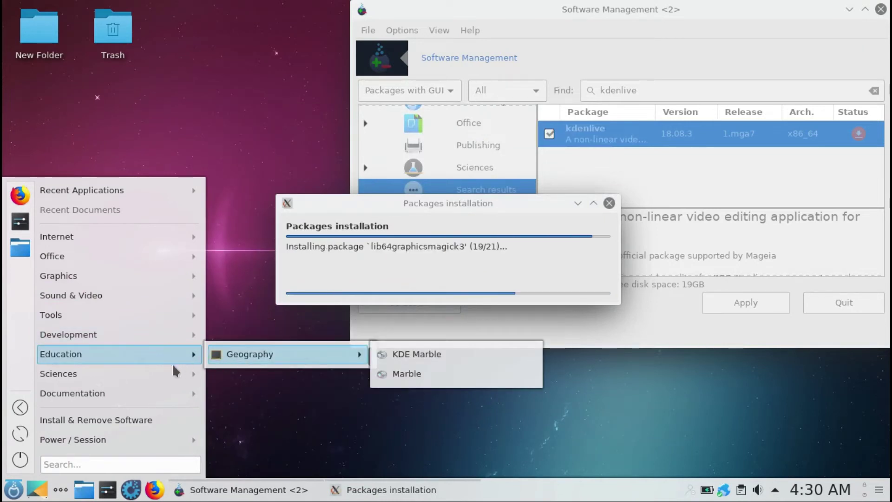
{"action": "mouse_move", "coordinate": [160, 396]}
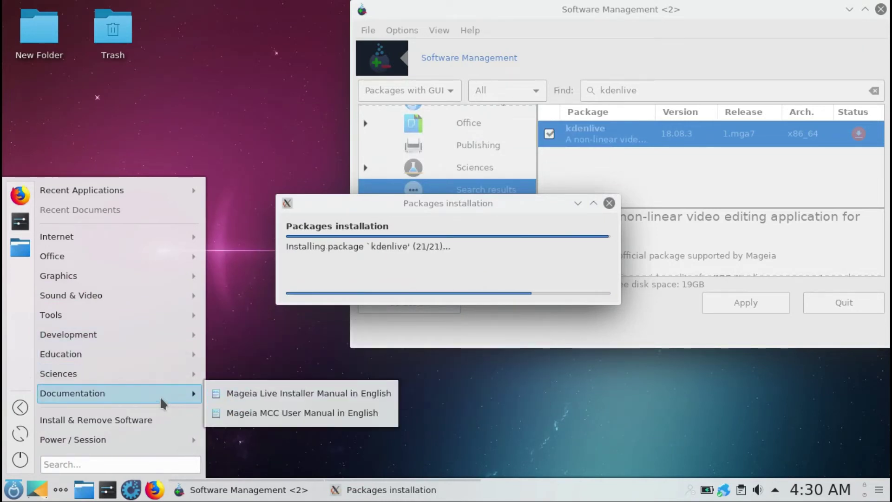
{"action": "mouse_move", "coordinate": [163, 439]}
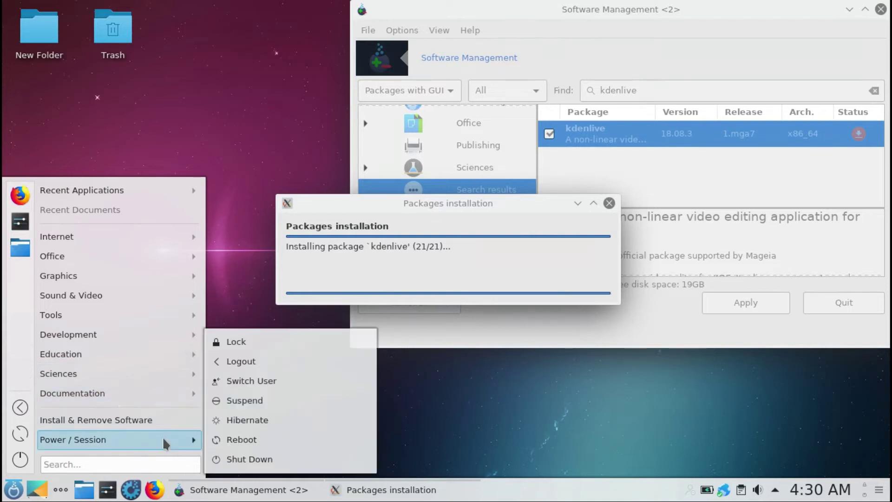
- Find the Info Center by searching the application menu for "info", view its About System page, and close it
{"action": "left_click", "coordinate": [161, 462]}
{"action": "type", "text": "i"}
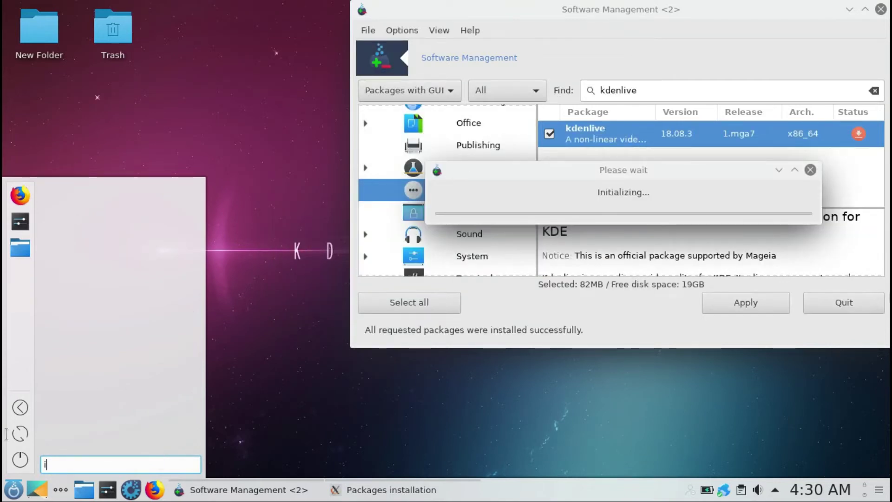
{"action": "type", "text": "ns"}
{"action": "key", "text": "Escape"}
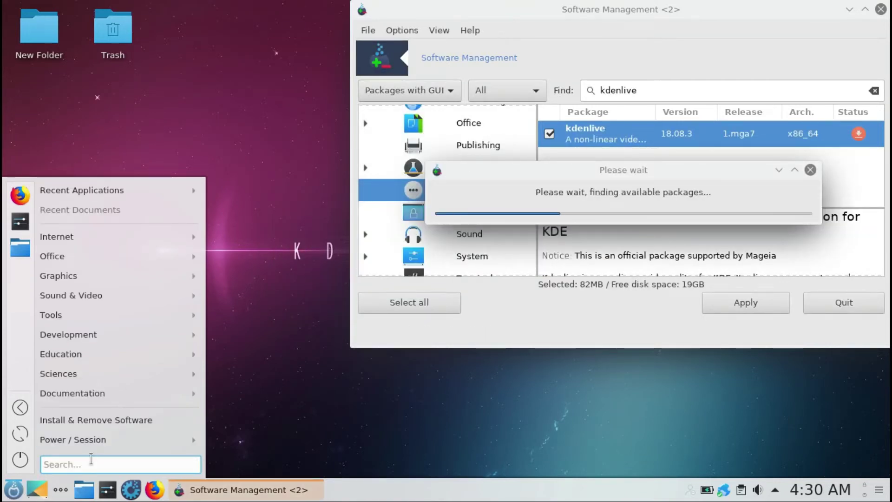
{"action": "type", "text": "info"}
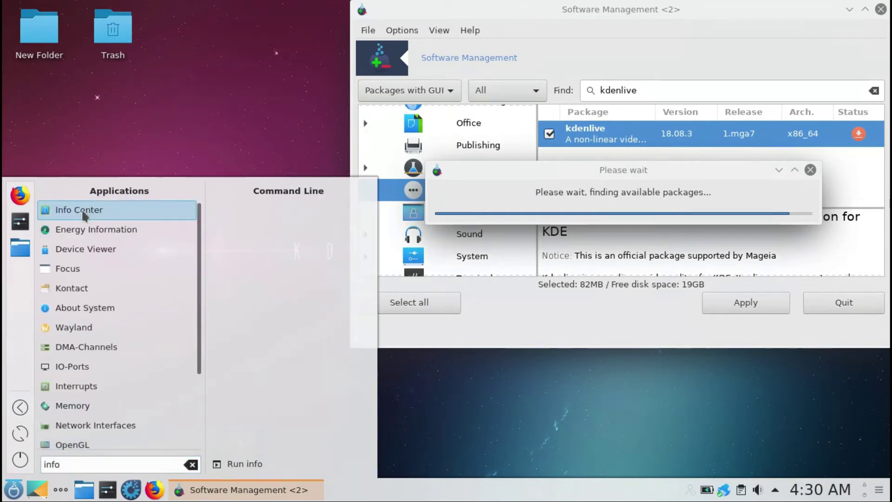
{"action": "left_click", "coordinate": [83, 214]}
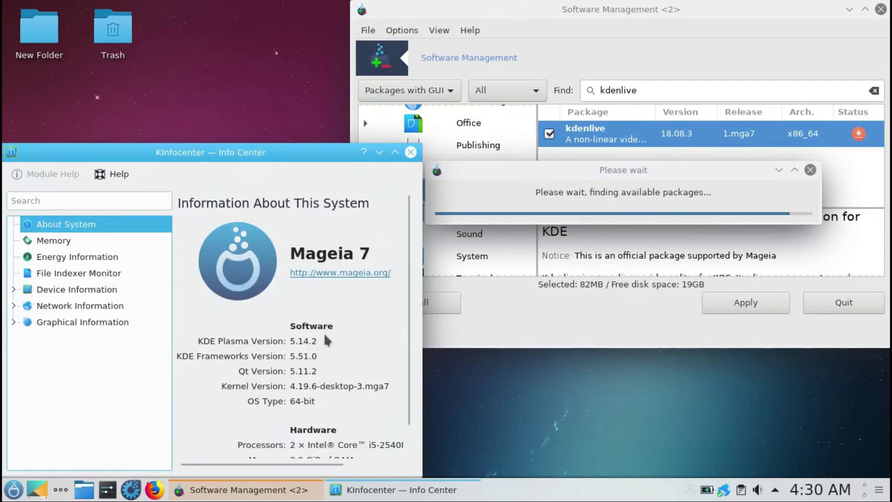
{"action": "left_click_drag", "start_coordinate": [325, 333], "coordinate": [378, 292]}
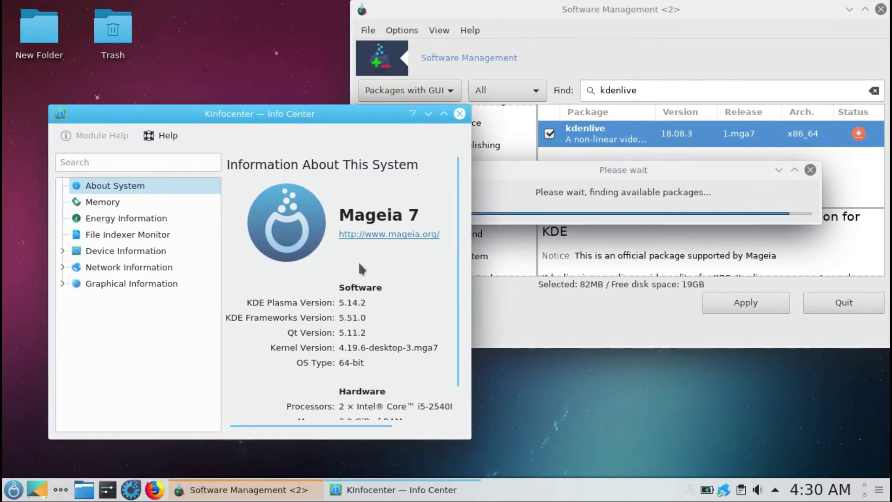
{"action": "left_click", "coordinate": [459, 114]}
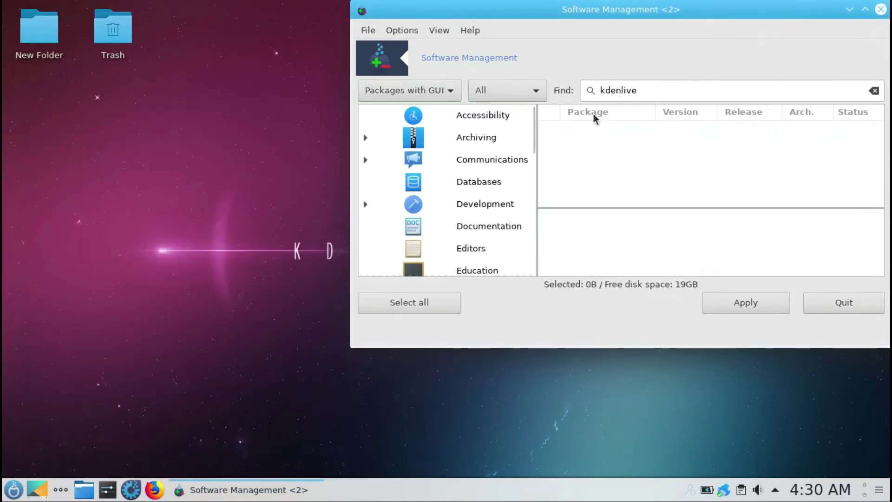
- Close Software Management, launch Kdenlive from an application menu search for "kde", and accept its welcome dialog
{"action": "left_click", "coordinate": [864, 10]}
{"action": "left_click", "coordinate": [12, 492]}
{"action": "type", "text": "kde"}
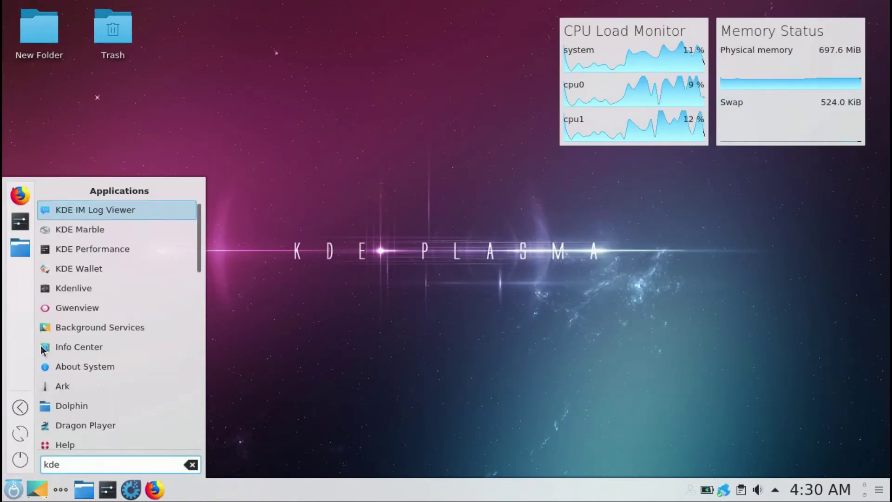
{"action": "left_click", "coordinate": [60, 290]}
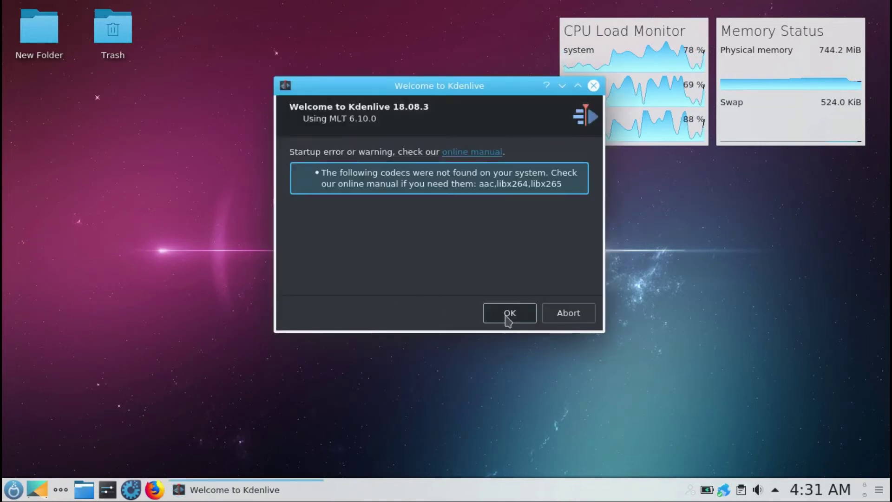
{"action": "left_click", "coordinate": [508, 314]}
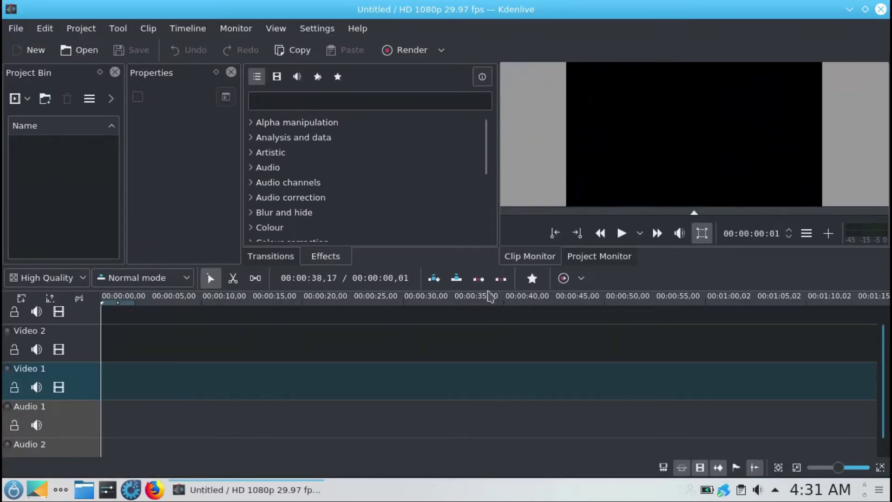
- View the About Kdenlive information, and close both it and Kdenlive
{"action": "left_click", "coordinate": [359, 29]}
{"action": "left_click", "coordinate": [376, 148]}
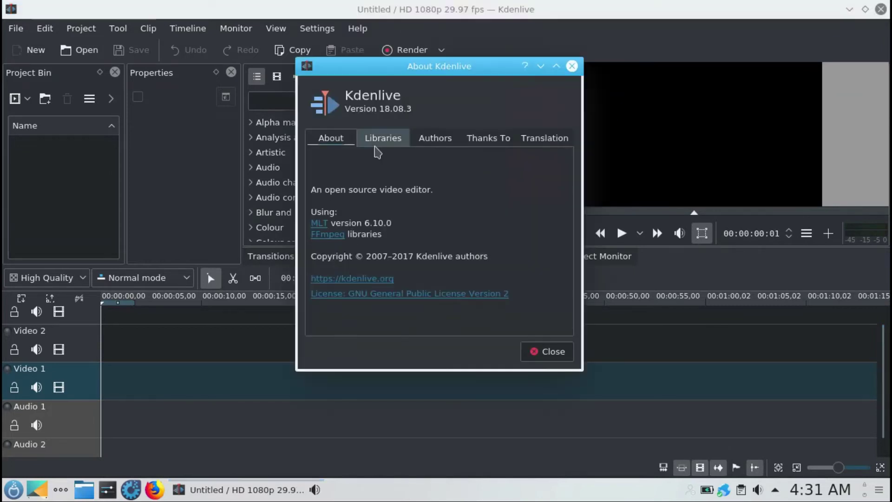
{"action": "left_click", "coordinate": [572, 66]}
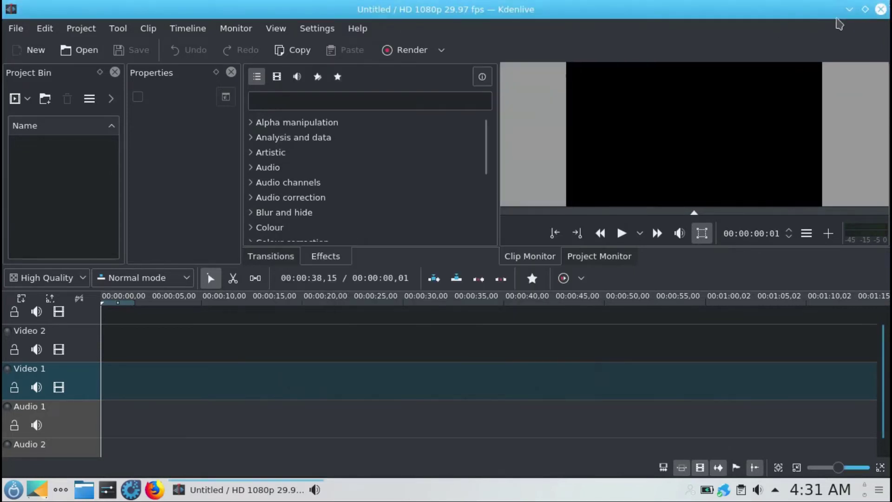
{"action": "left_click", "coordinate": [880, 9]}
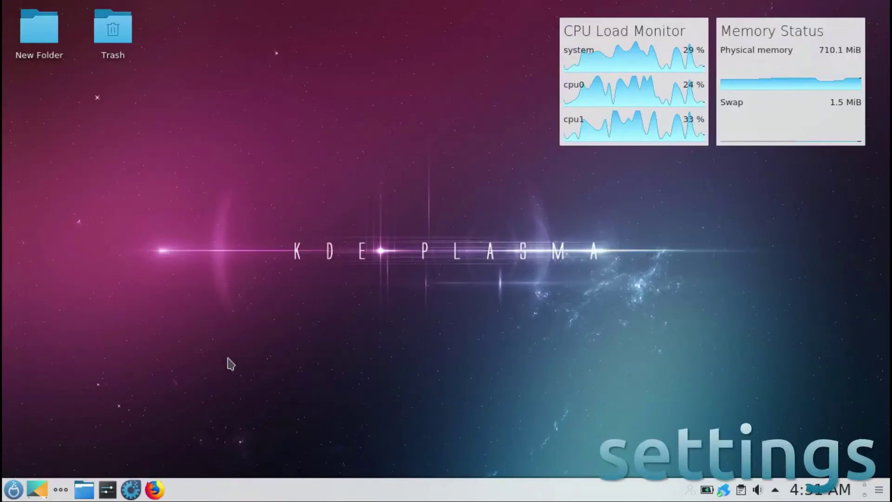
- Open the Mageia Control Center by entering the administrator password, and maximize its window
{"action": "key", "text": "ctrl+v"}
{"action": "key", "text": "Return"}
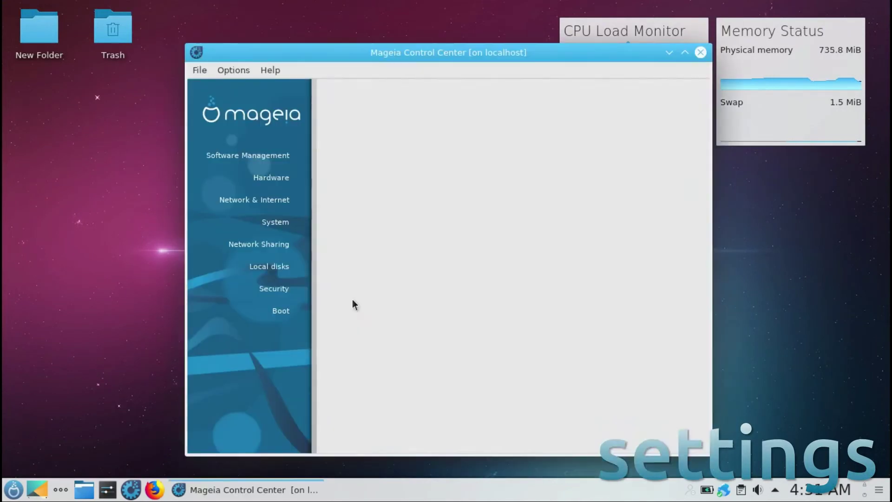
{"action": "left_click", "coordinate": [685, 53]}
- View the software installation, system update, updates frequency and media sources tools under Software Management, leaving each without changes
{"action": "left_click", "coordinate": [301, 99]}
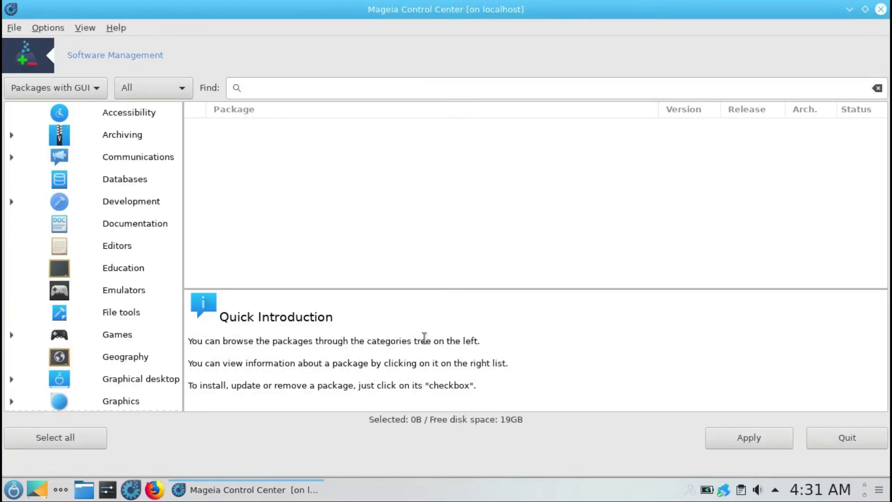
{"action": "left_click", "coordinate": [857, 440]}
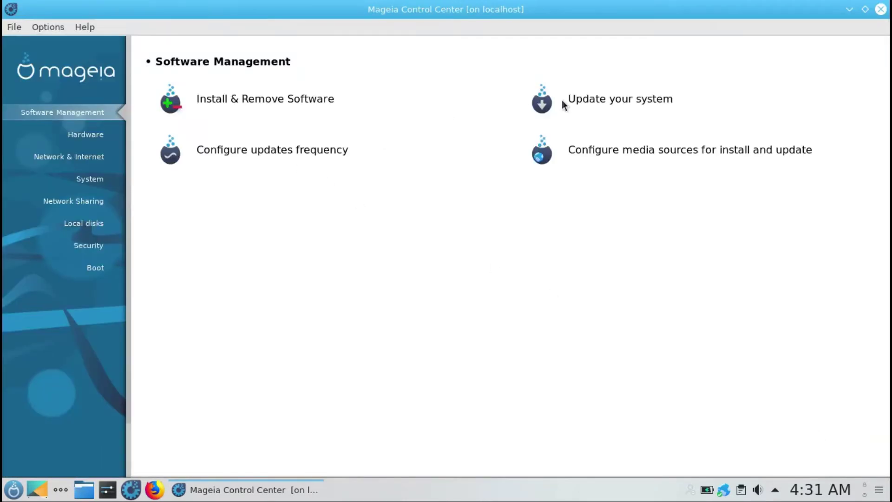
{"action": "left_click", "coordinate": [594, 102]}
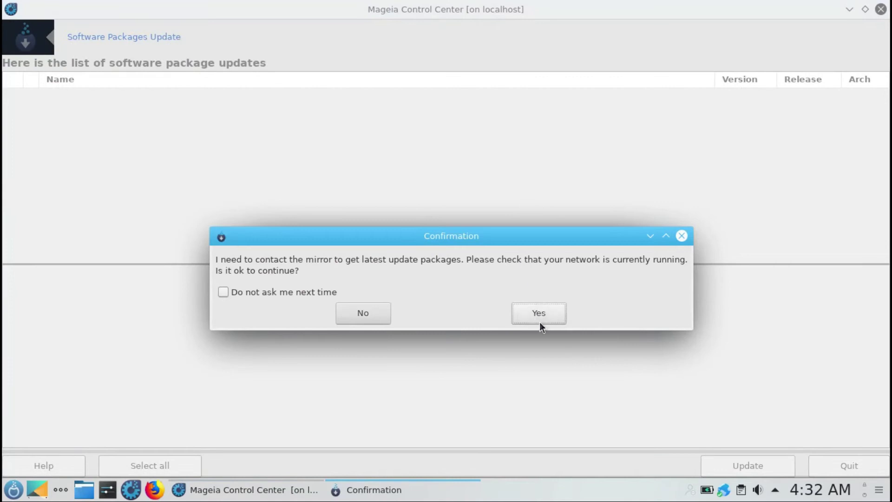
{"action": "left_click", "coordinate": [375, 313]}
{"action": "left_click", "coordinate": [269, 149]}
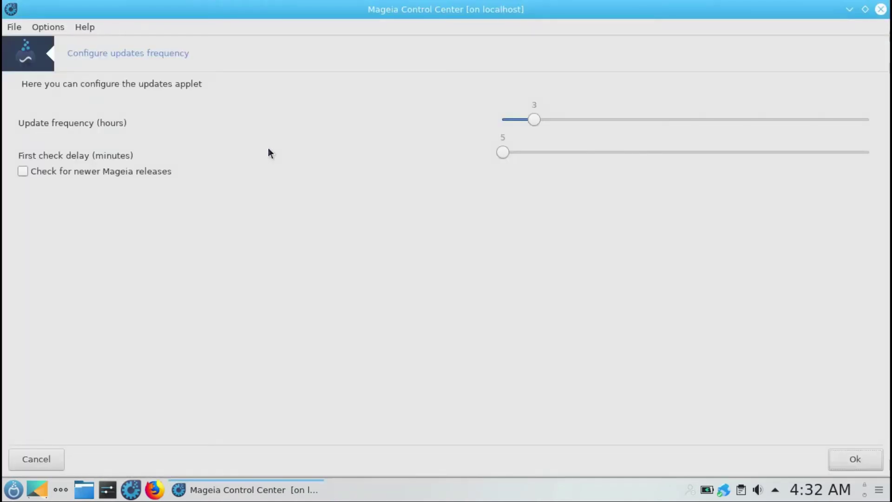
{"action": "left_click", "coordinate": [840, 450]}
{"action": "left_click", "coordinate": [599, 147]}
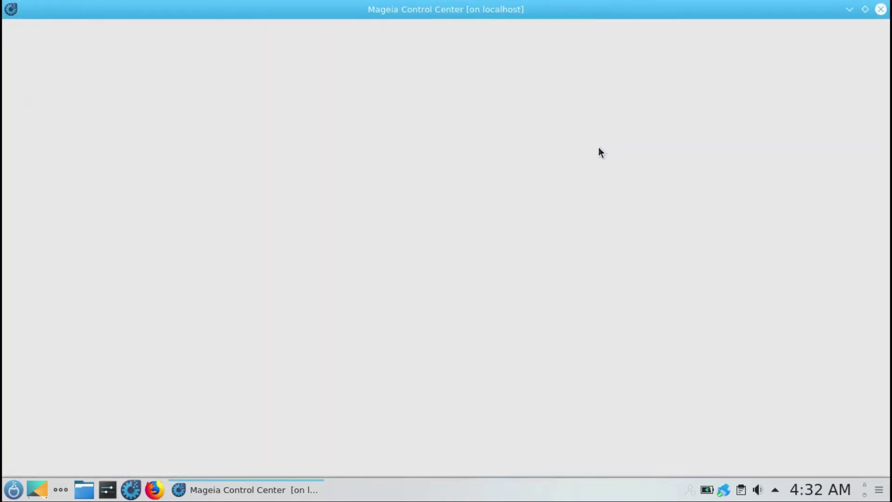
{"action": "left_click", "coordinate": [856, 464]}
- Open Browse and configure hardware in the Hardware section and let its detection and package installation run
{"action": "left_click", "coordinate": [51, 134]}
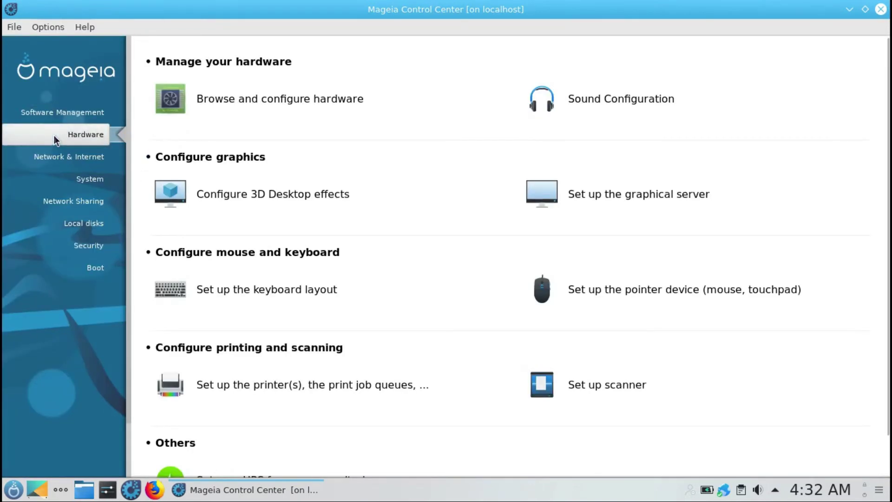
{"action": "left_click", "coordinate": [240, 99]}
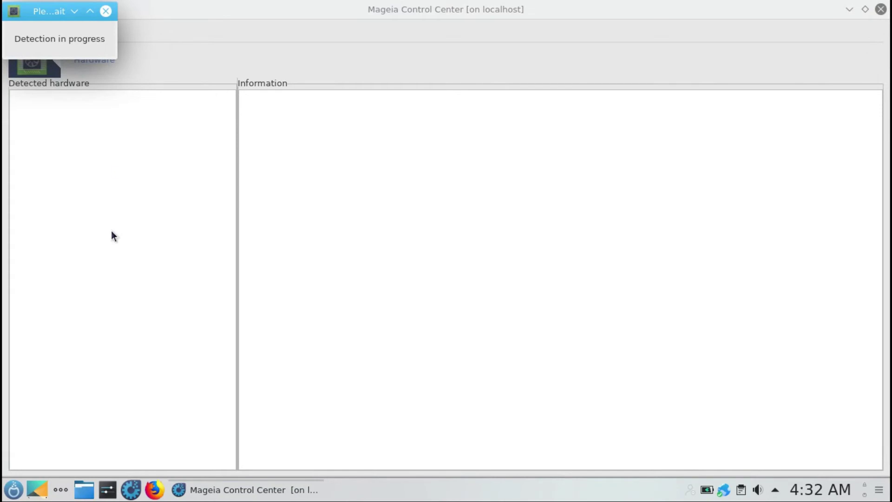
{"action": "left_click", "coordinate": [588, 285]}
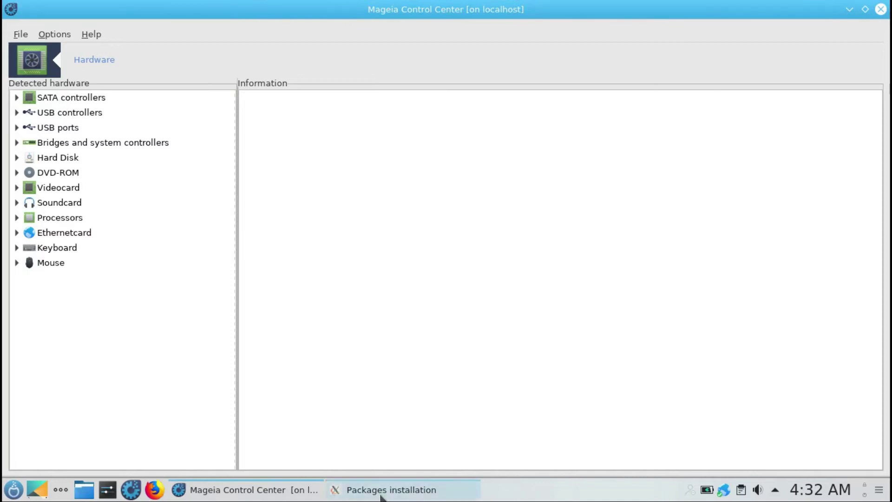
- Switch to System Settings in a maximized window and apply the Mageia Look And Feel theme
{"action": "left_click", "coordinate": [107, 491]}
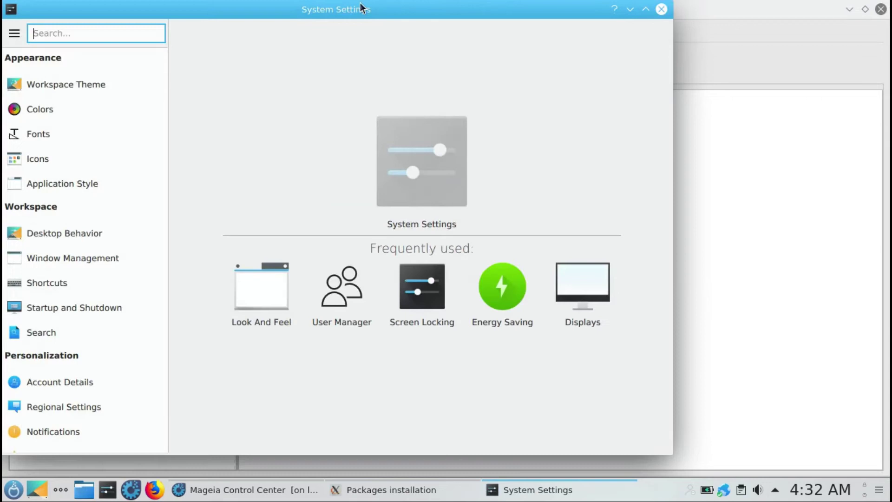
{"action": "double_click", "coordinate": [362, 9]}
{"action": "left_click", "coordinate": [99, 86]}
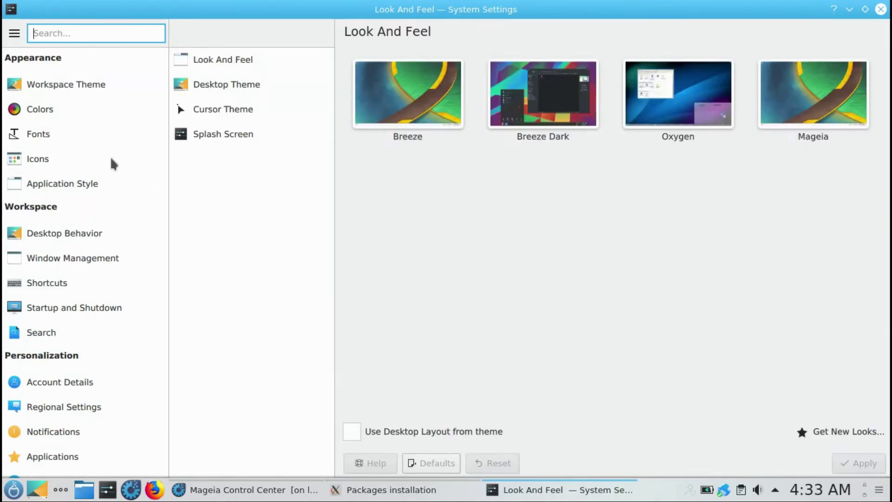
{"action": "left_click", "coordinate": [822, 92]}
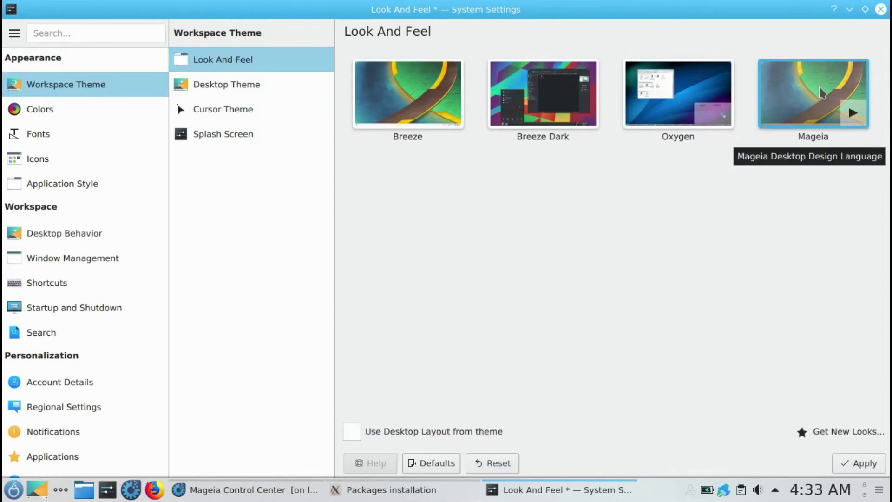
{"action": "left_click", "coordinate": [858, 463]}
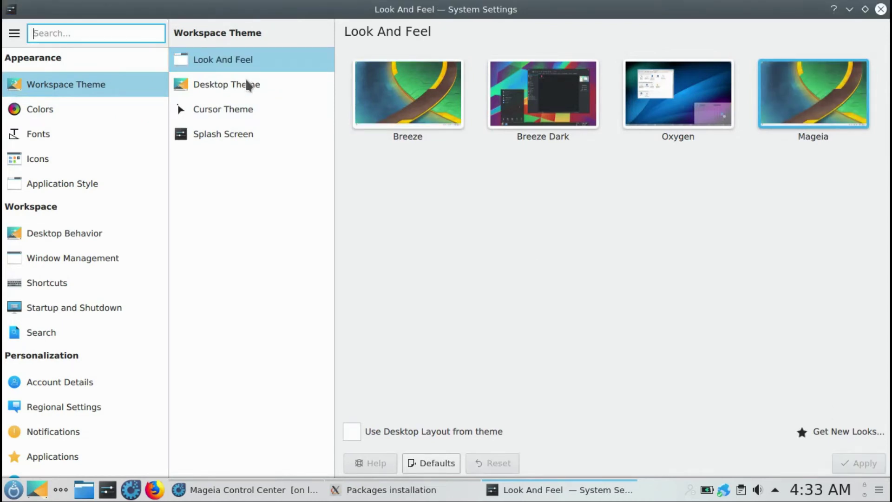
- View the available desktop themes, and apply the wonderland mouse cursor theme
{"action": "left_click", "coordinate": [246, 83]}
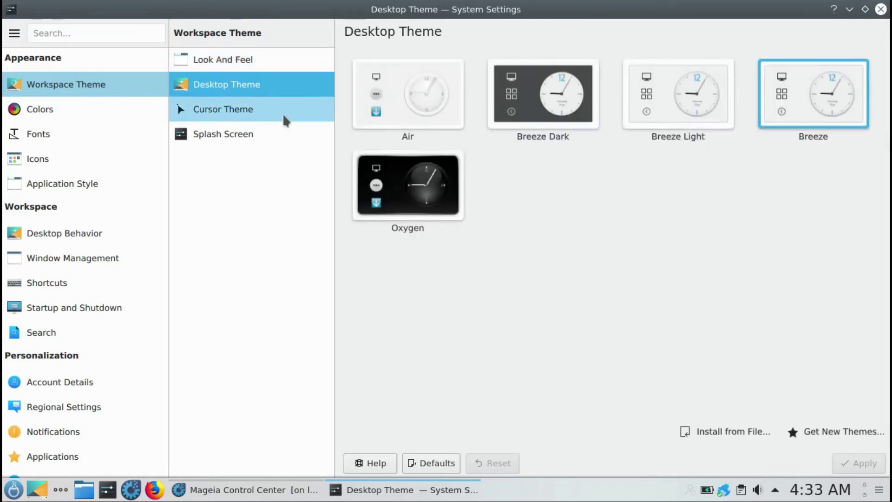
{"action": "left_click", "coordinate": [243, 111]}
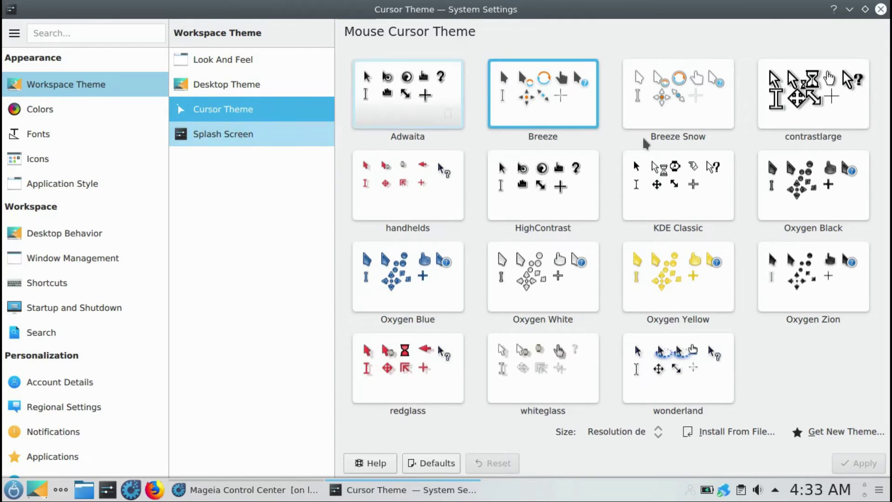
{"action": "left_click", "coordinate": [657, 375]}
{"action": "left_click", "coordinate": [860, 464]}
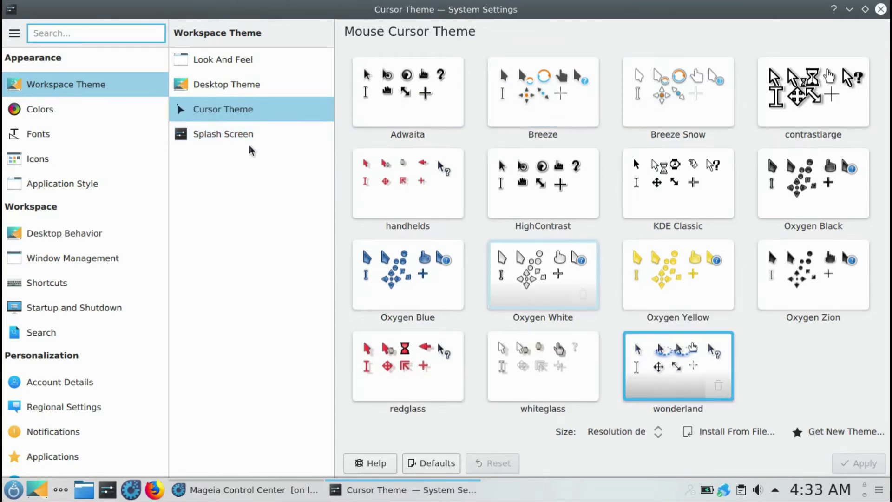
- Check the Splash Screen page, and apply the Obsidian Coast application color scheme
{"action": "left_click", "coordinate": [236, 135]}
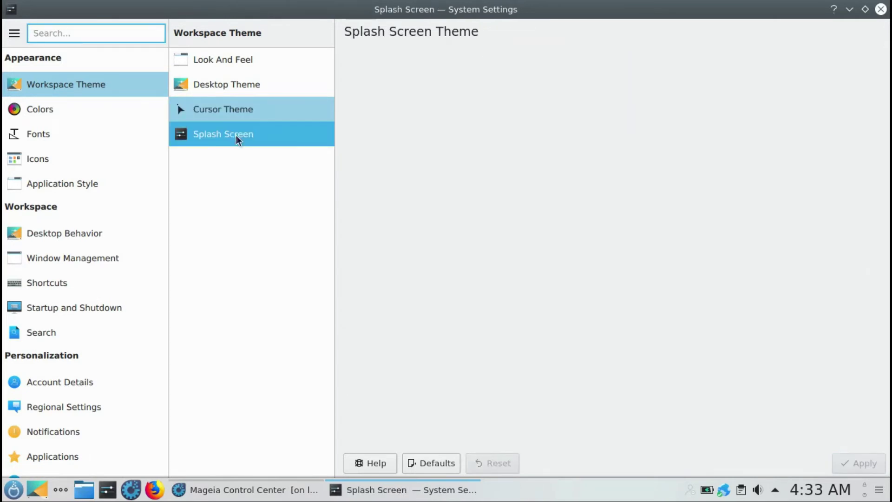
{"action": "left_click", "coordinate": [40, 111]}
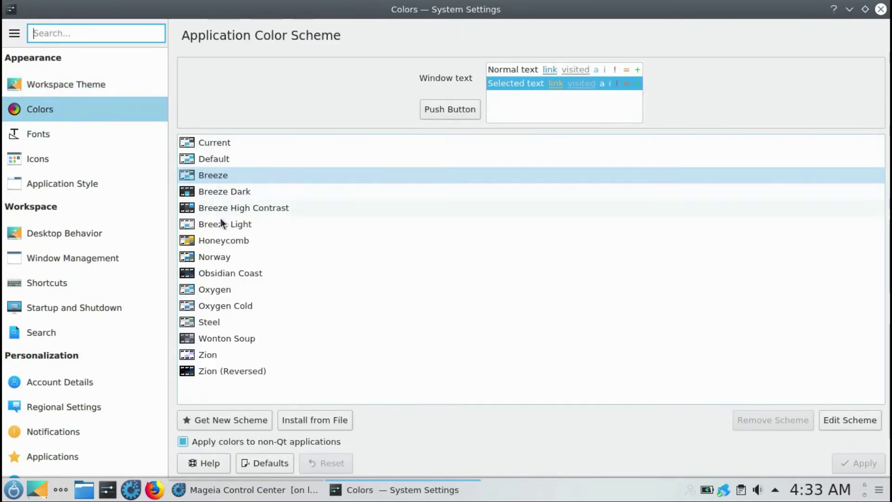
{"action": "left_click", "coordinate": [216, 273]}
{"action": "left_click", "coordinate": [859, 463]}
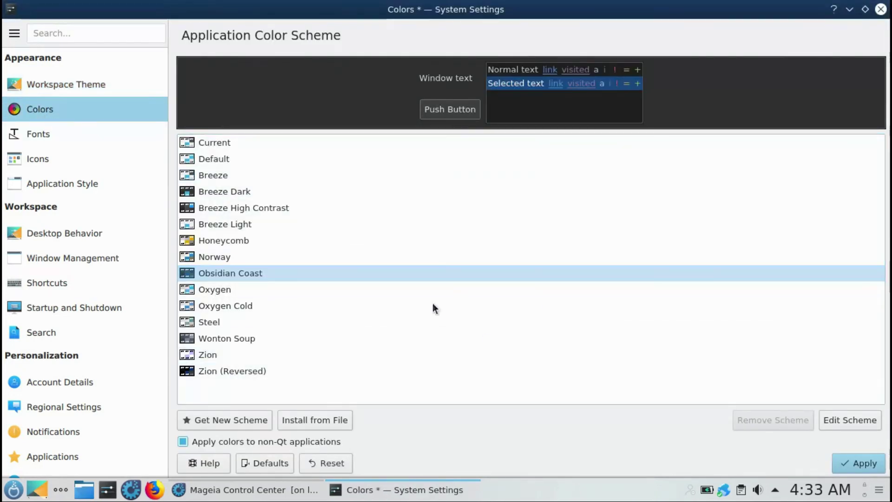
- View the font settings and the Personal Fonts and System Fonts groups in Font Management
{"action": "left_click", "coordinate": [32, 137]}
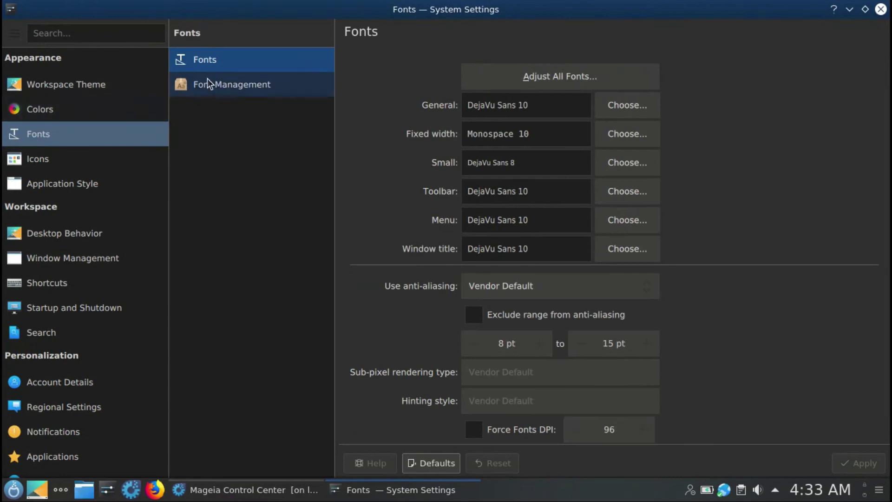
{"action": "left_click", "coordinate": [208, 83]}
{"action": "left_click", "coordinate": [359, 125]}
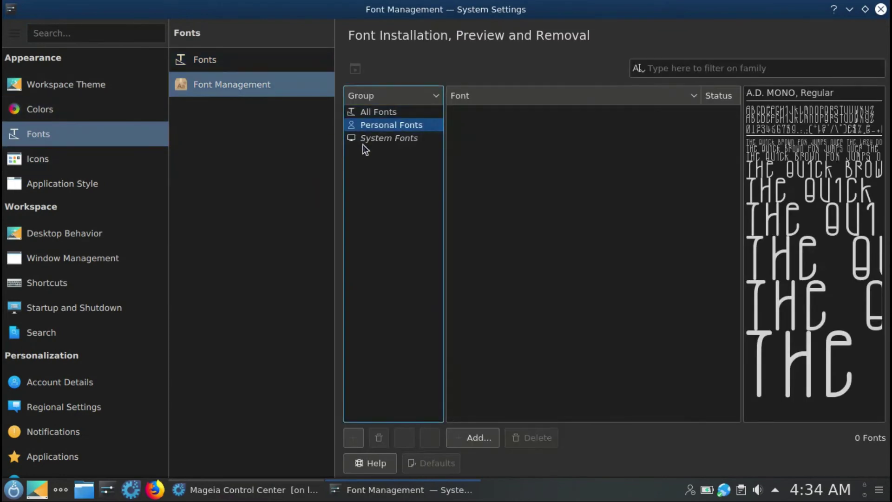
{"action": "left_click", "coordinate": [363, 140]}
- Apply the nimbus icon theme
{"action": "left_click", "coordinate": [91, 158]}
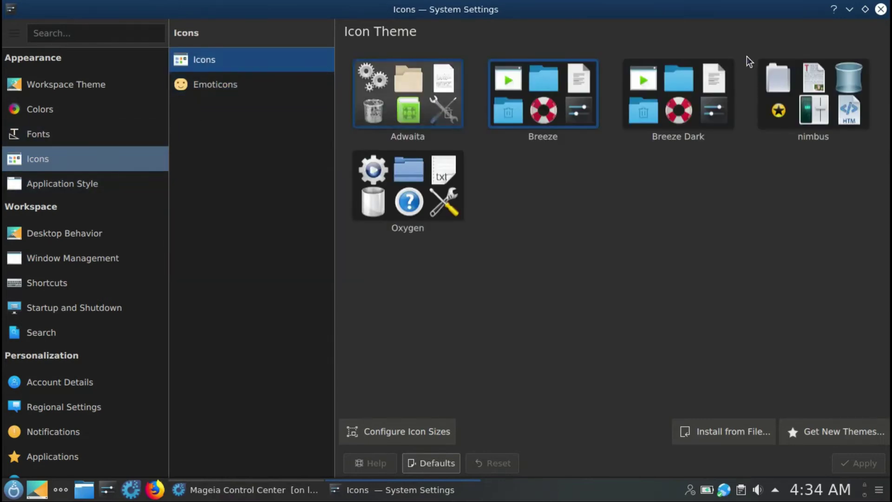
{"action": "left_click", "coordinate": [838, 96]}
{"action": "left_click", "coordinate": [857, 463]}
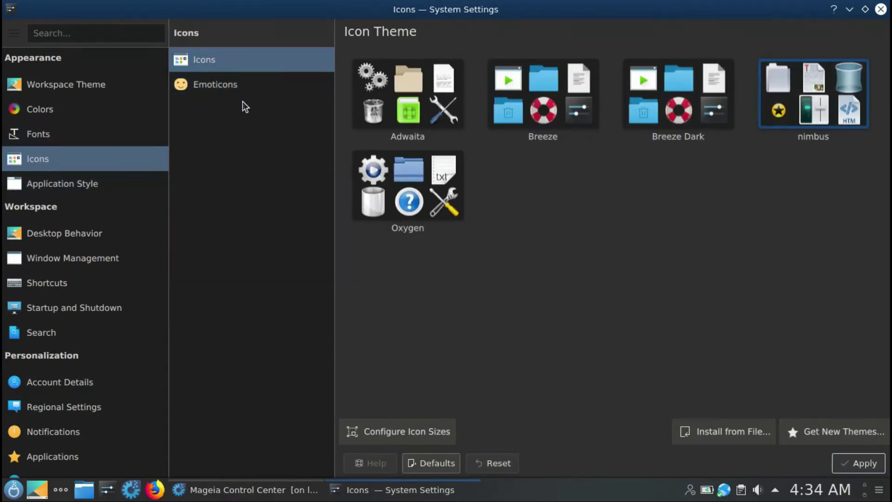
- View the emoticon theme page and the Application Style pages for widget fine tuning, window decoration buttons and GNOME/GTK applications
{"action": "left_click", "coordinate": [215, 86]}
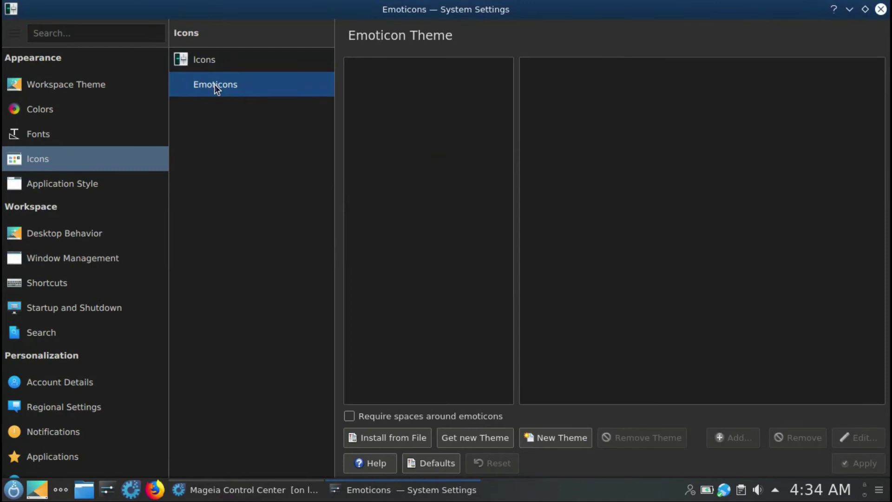
{"action": "left_click", "coordinate": [105, 182]}
{"action": "left_click", "coordinate": [425, 65]}
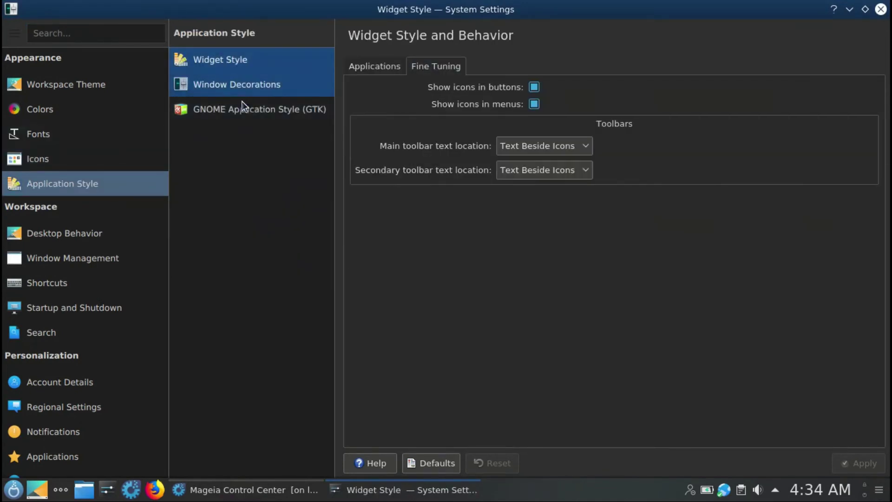
{"action": "left_click", "coordinate": [239, 86]}
{"action": "left_click", "coordinate": [425, 69]}
{"action": "left_click", "coordinate": [259, 113]}
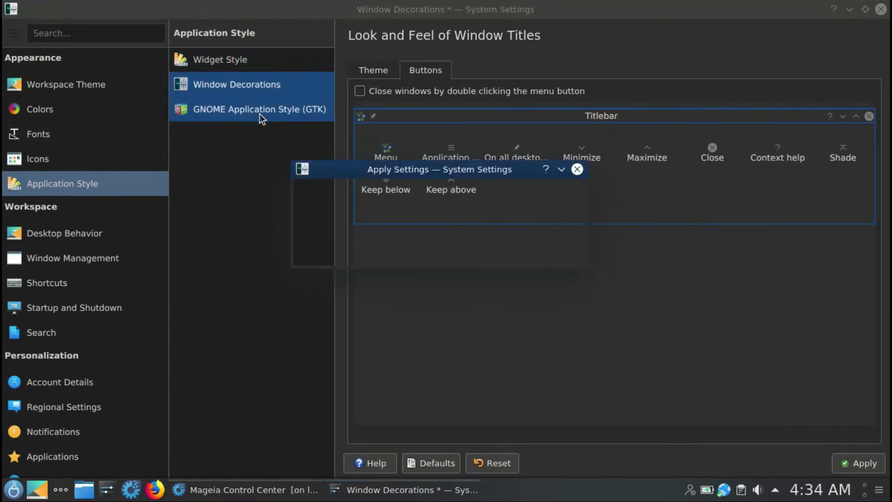
{"action": "left_click", "coordinate": [487, 250]}
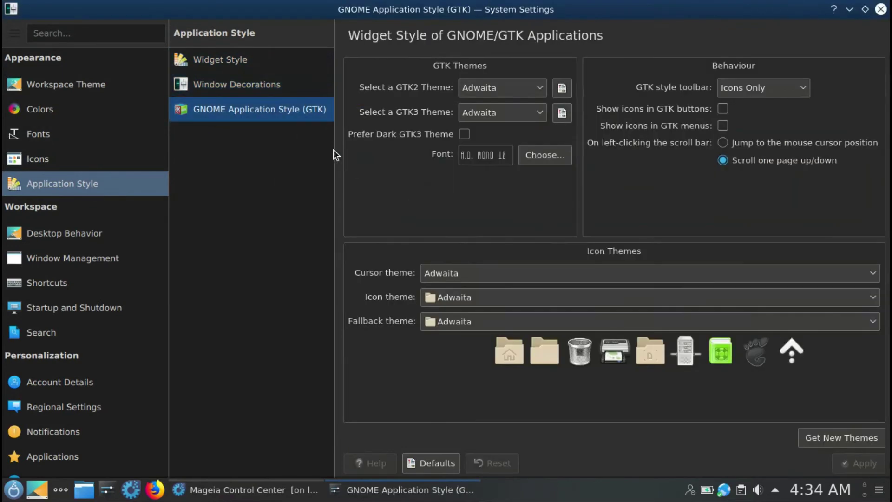
- Look through the Desktop Behavior pages from Desktop Effects to Virtual Desktops, and check the Activities settings
{"action": "left_click", "coordinate": [96, 234]}
{"action": "left_click", "coordinate": [238, 85]}
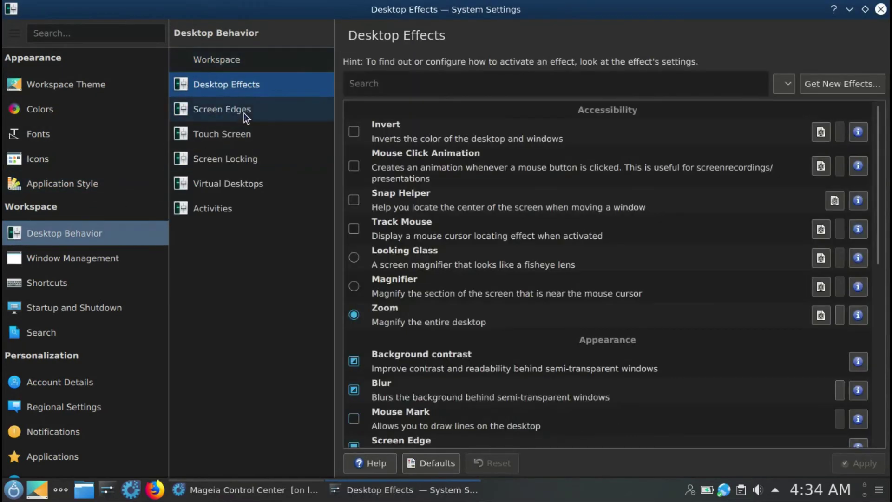
{"action": "left_click", "coordinate": [244, 112]}
{"action": "left_click", "coordinate": [239, 139]}
{"action": "left_click", "coordinate": [241, 161]}
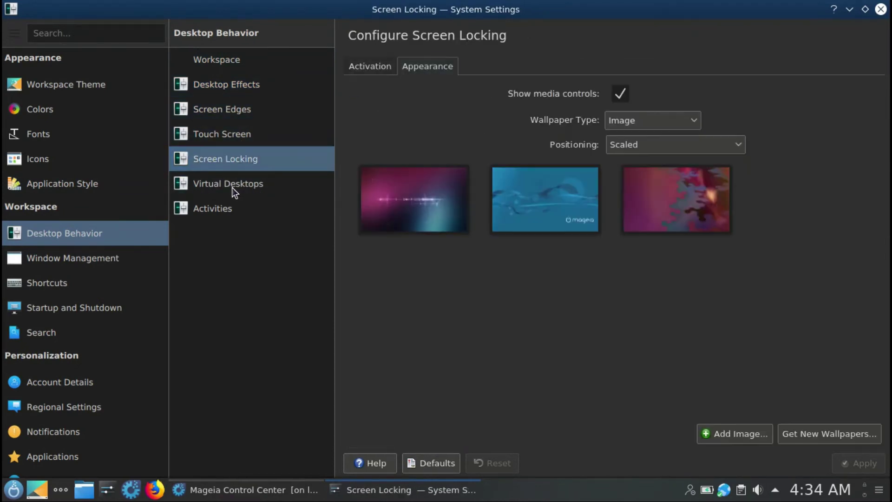
{"action": "left_click", "coordinate": [232, 187]}
{"action": "left_click", "coordinate": [238, 209]}
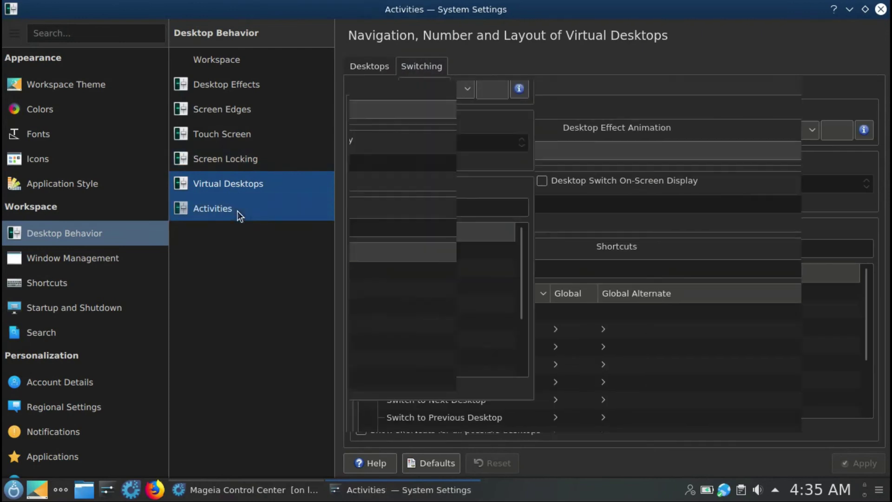
{"action": "left_click", "coordinate": [421, 66]}
{"action": "left_click", "coordinate": [474, 66]}
- Look through the Window Management settings, covering the Window Behavior options, Task Switcher, KWin Scripts and Window Rules
{"action": "left_click", "coordinate": [67, 260]}
{"action": "left_click", "coordinate": [434, 66]}
{"action": "left_click", "coordinate": [511, 66]}
{"action": "left_click", "coordinate": [577, 66]}
{"action": "left_click", "coordinate": [630, 66]}
{"action": "left_click", "coordinate": [245, 89]}
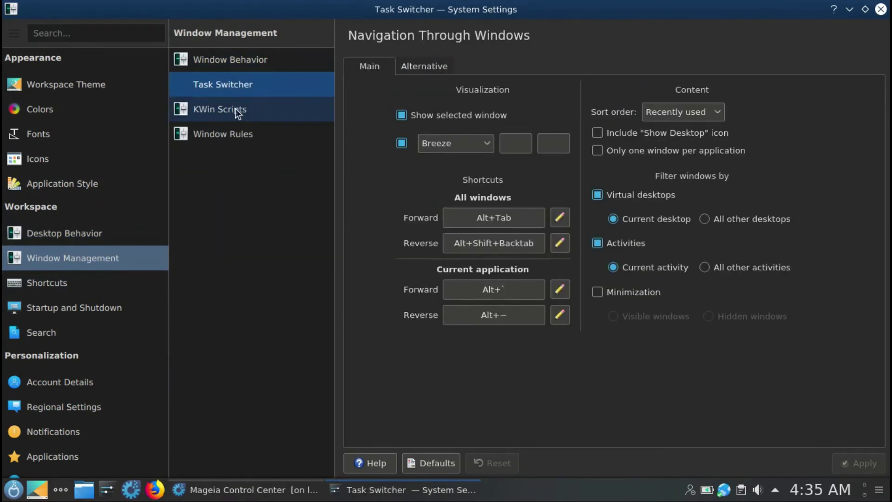
{"action": "left_click", "coordinate": [227, 114]}
{"action": "left_click", "coordinate": [200, 136]}
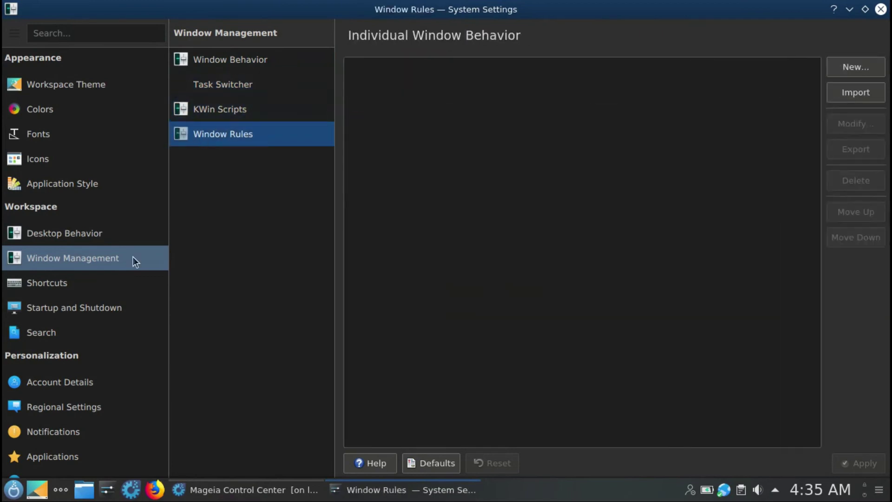
- Browse the global shortcuts of several components, and view the Standard, Web and Custom Shortcuts pages
{"action": "left_click", "coordinate": [56, 291]}
{"action": "left_click", "coordinate": [367, 147]}
{"action": "left_click", "coordinate": [375, 165]}
{"action": "left_click", "coordinate": [374, 180]}
{"action": "left_click", "coordinate": [375, 196]}
{"action": "left_click", "coordinate": [377, 214]}
{"action": "left_click", "coordinate": [377, 230]}
{"action": "left_click", "coordinate": [378, 246]}
{"action": "left_click", "coordinate": [241, 95]}
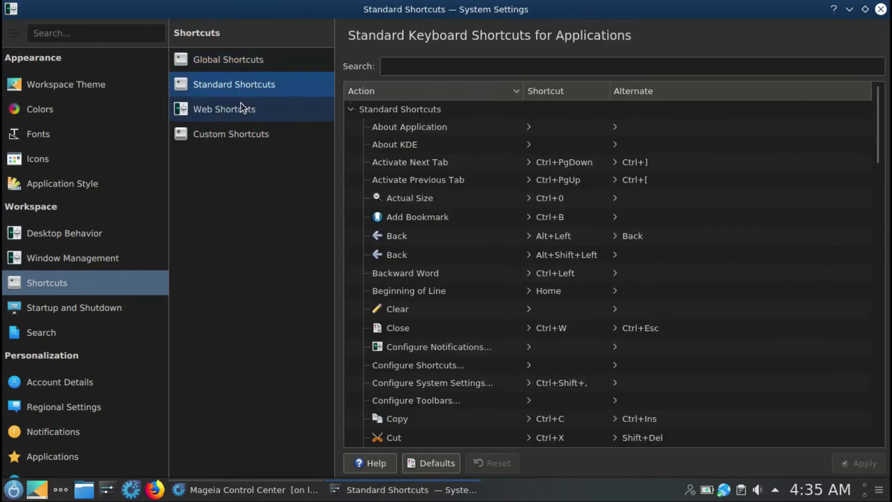
{"action": "left_click", "coordinate": [241, 107]}
{"action": "left_click", "coordinate": [241, 134]}
- View the Startup and Shutdown pages, including Autostart and Task Scheduler, and check the File Search and Plasma Search settings
{"action": "left_click", "coordinate": [93, 317]}
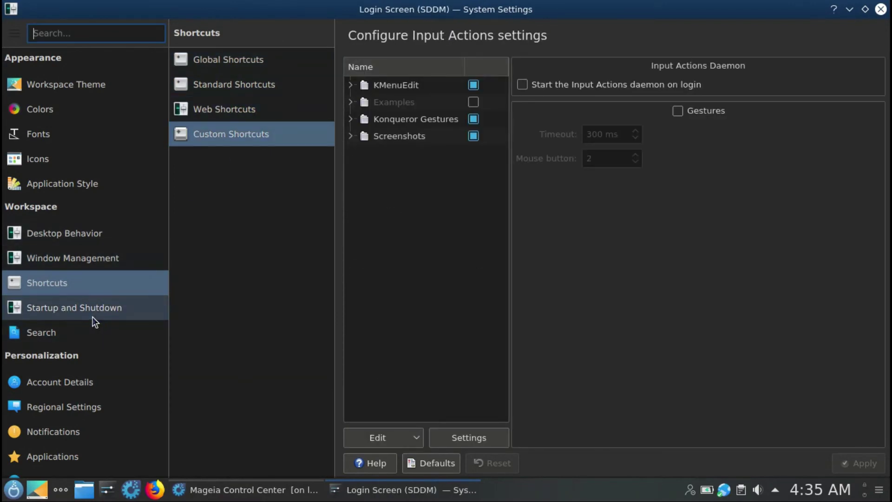
{"action": "left_click", "coordinate": [409, 78]}
{"action": "left_click", "coordinate": [222, 85]}
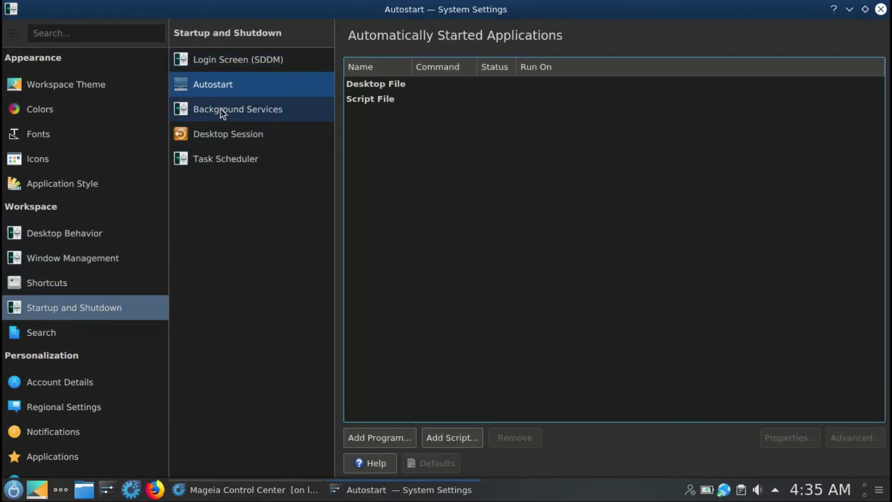
{"action": "left_click", "coordinate": [223, 134]}
{"action": "left_click", "coordinate": [223, 151]}
{"action": "left_click", "coordinate": [74, 331]}
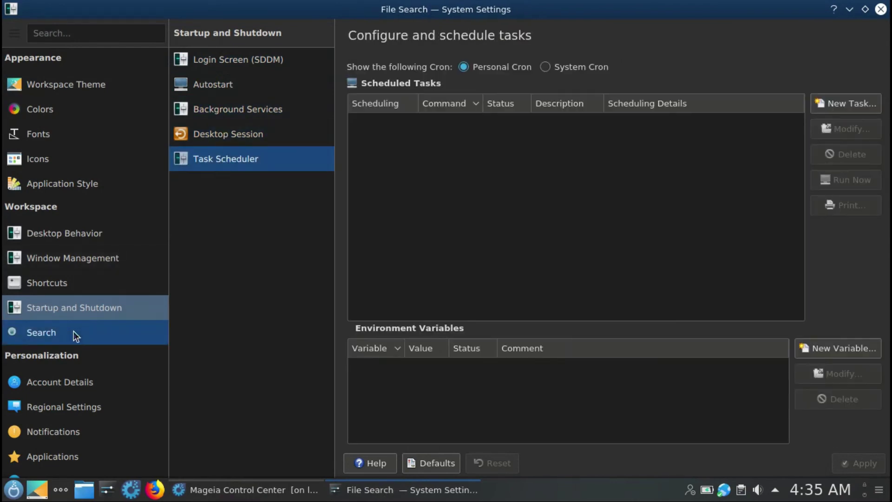
{"action": "left_click", "coordinate": [247, 86]}
- Open Account Details and view the blank new user form in User Manager
{"action": "left_click", "coordinate": [49, 375]}
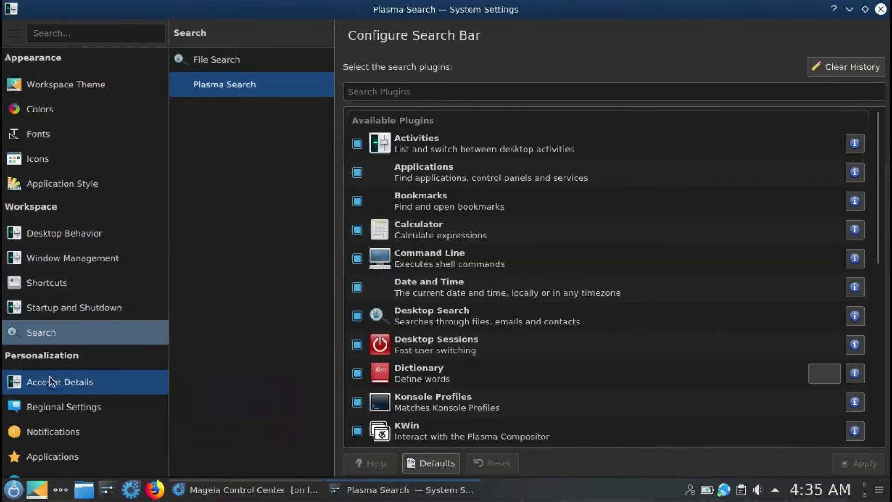
{"action": "left_click", "coordinate": [476, 74]}
{"action": "left_click", "coordinate": [223, 84]}
{"action": "left_click", "coordinate": [390, 84]}
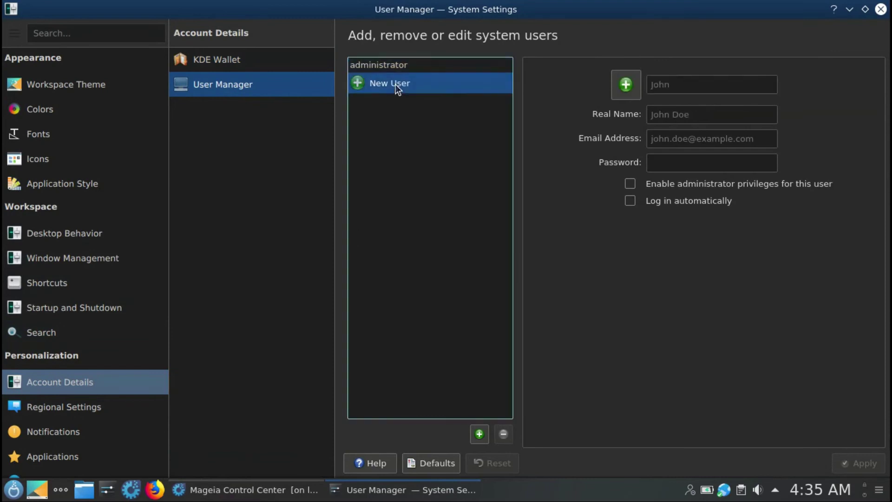
- View the Language, Formats, Spell Check and Date & Time pages of Regional Settings, and check the event notifications
{"action": "left_click", "coordinate": [24, 413]}
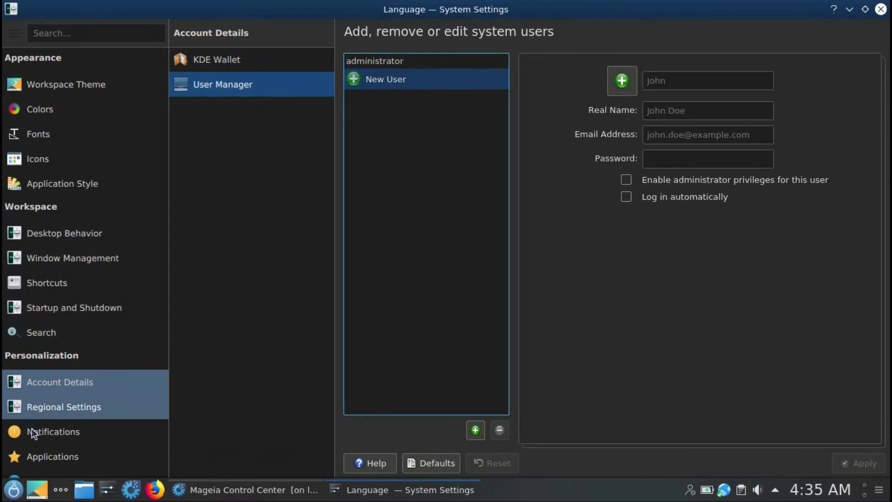
{"action": "left_click", "coordinate": [225, 89]}
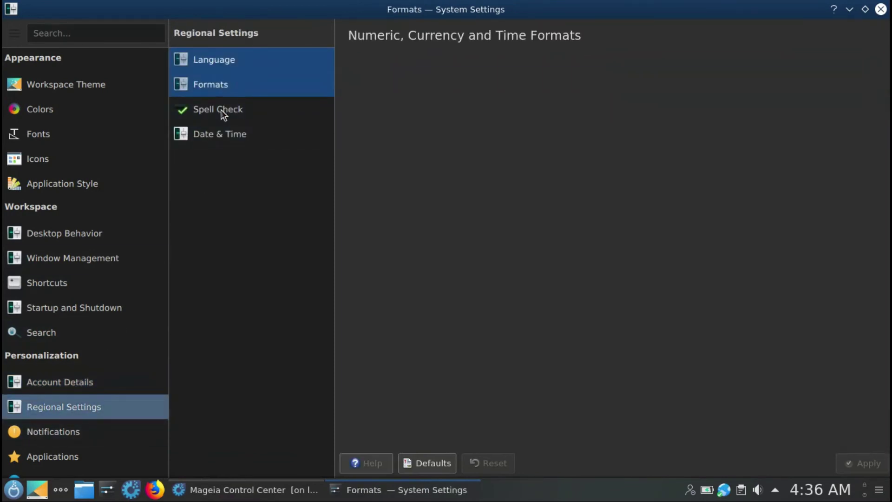
{"action": "left_click", "coordinate": [221, 111]}
{"action": "left_click", "coordinate": [216, 133]}
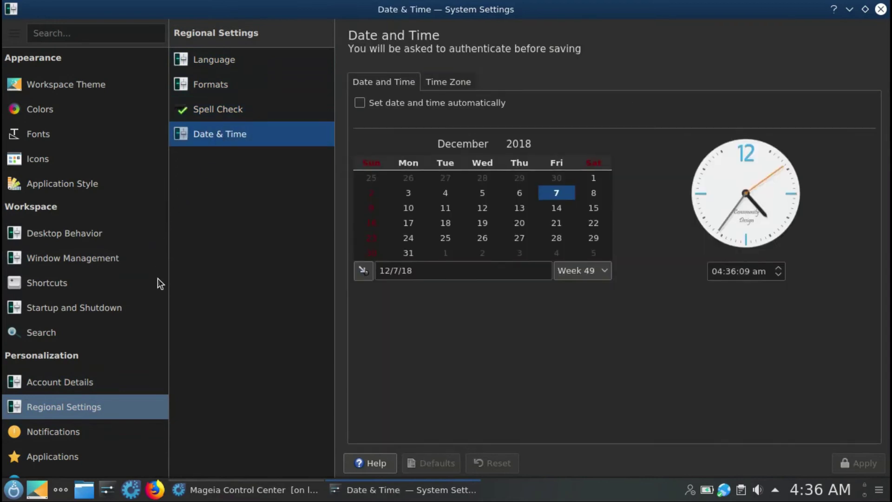
{"action": "left_click", "coordinate": [107, 434]}
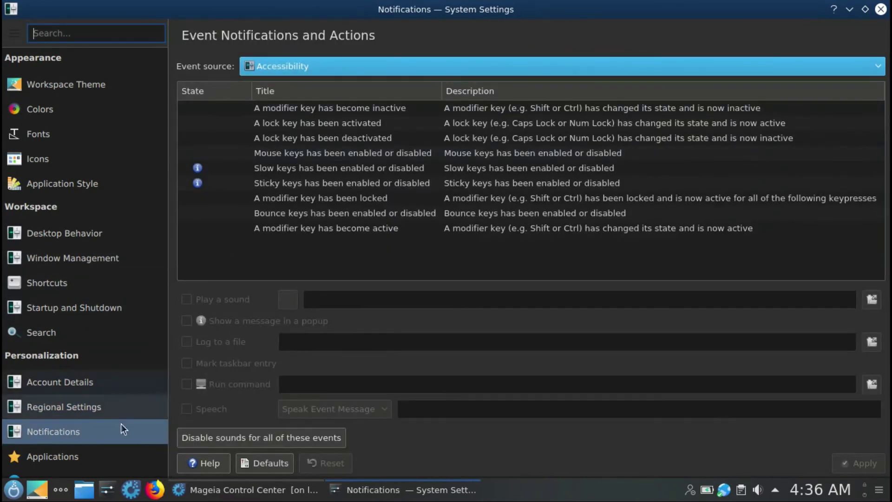
- Examine the default file manager, terminal and web browser, and view File Associations, Locations and Launch Feedback
{"action": "left_click", "coordinate": [113, 459]}
{"action": "left_click", "coordinate": [374, 80]}
{"action": "left_click", "coordinate": [375, 95]}
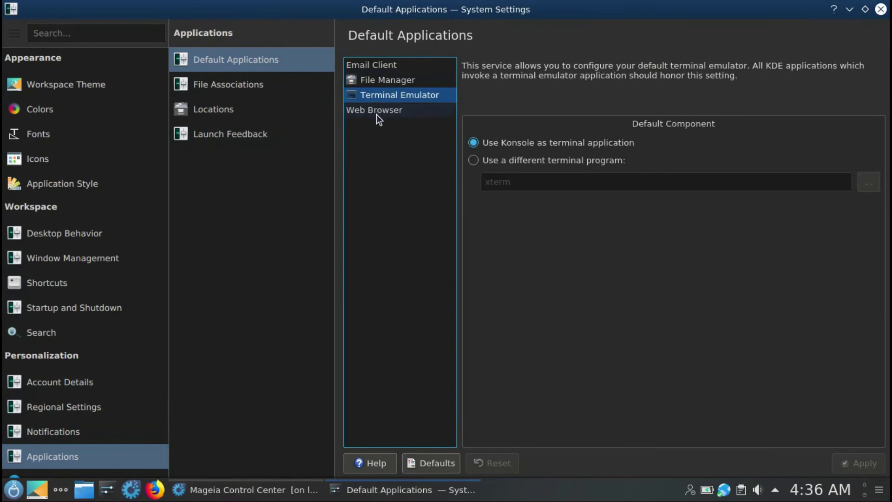
{"action": "left_click", "coordinate": [376, 111]}
{"action": "left_click", "coordinate": [240, 87]}
{"action": "left_click", "coordinate": [236, 111]}
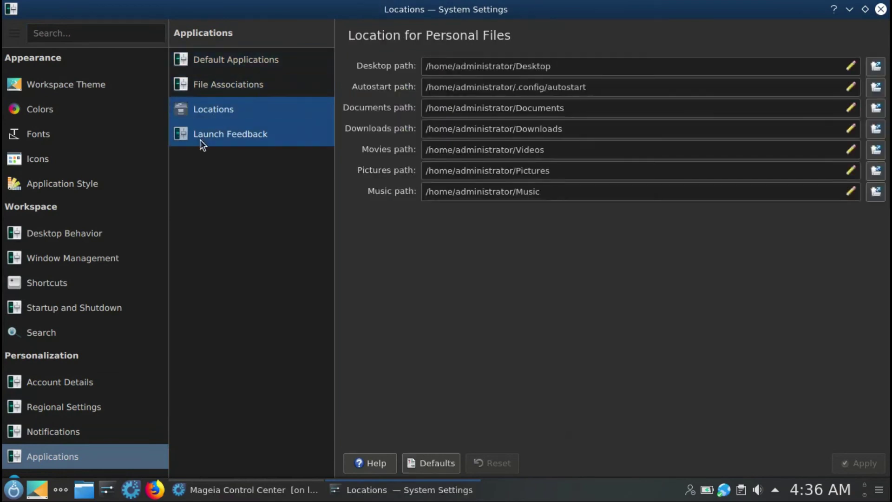
{"action": "left_click", "coordinate": [200, 139]}
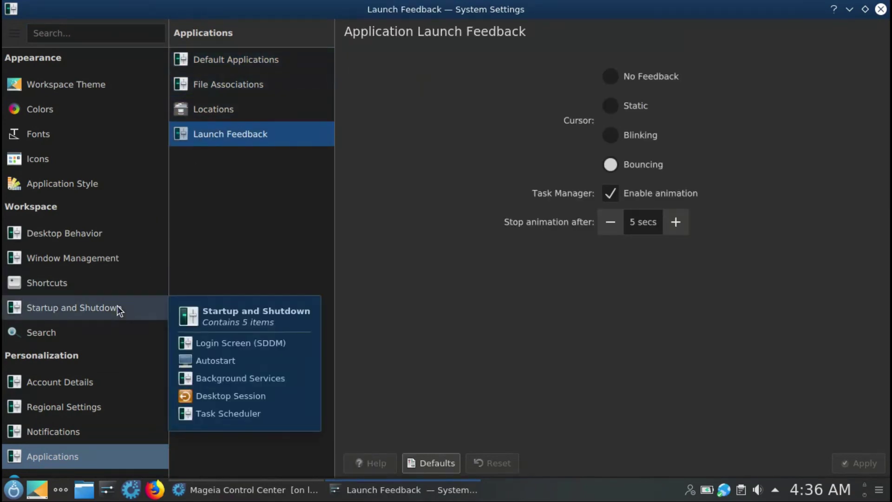
- Restore the System Settings window from its maximized state, return to the category overview, and close it
{"action": "double_click", "coordinate": [773, 10]}
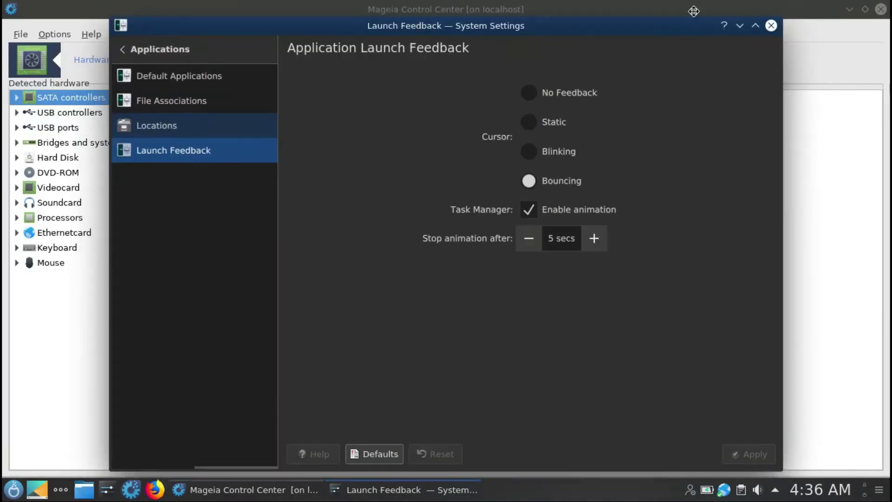
{"action": "left_click", "coordinate": [156, 31]}
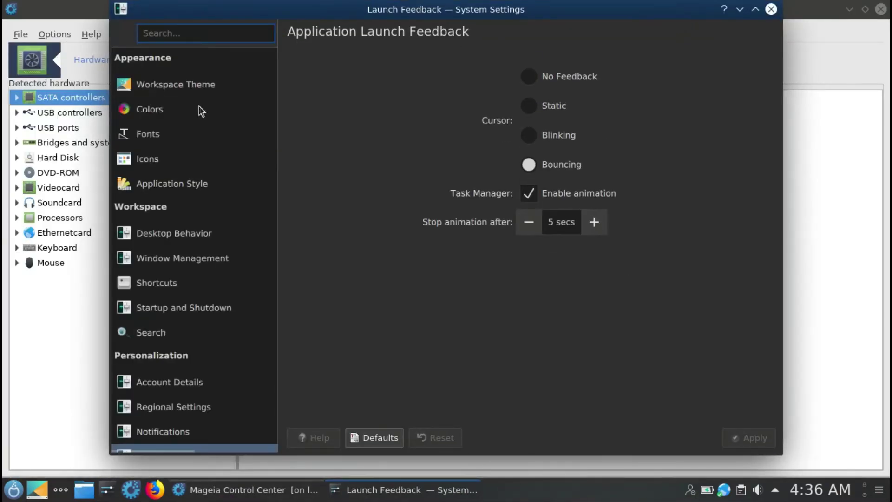
{"action": "left_click", "coordinate": [772, 9]}
- Inspect the SATA controllers and USB ports entries in Mageia Control Center's hardware list, and check the Sound Configuration tool
{"action": "left_click", "coordinate": [17, 98]}
{"action": "left_click", "coordinate": [16, 98]}
{"action": "left_click", "coordinate": [17, 128]}
{"action": "left_click", "coordinate": [17, 127]}
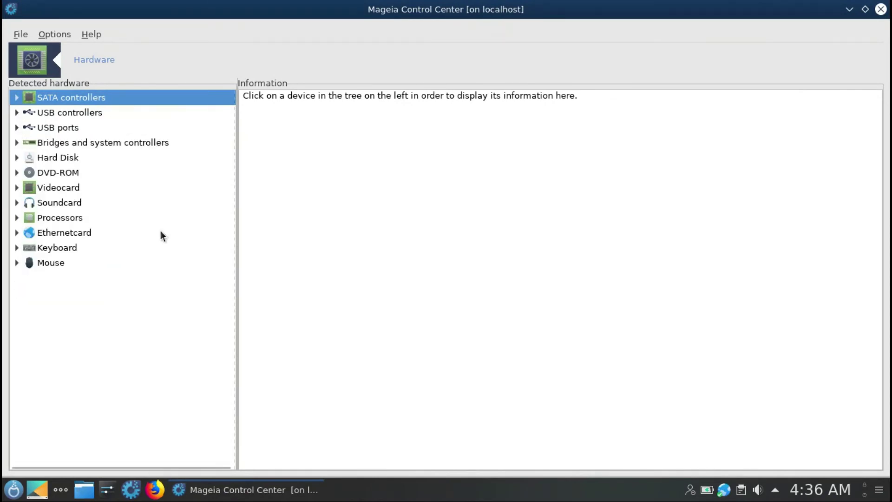
{"action": "left_click", "coordinate": [881, 10]}
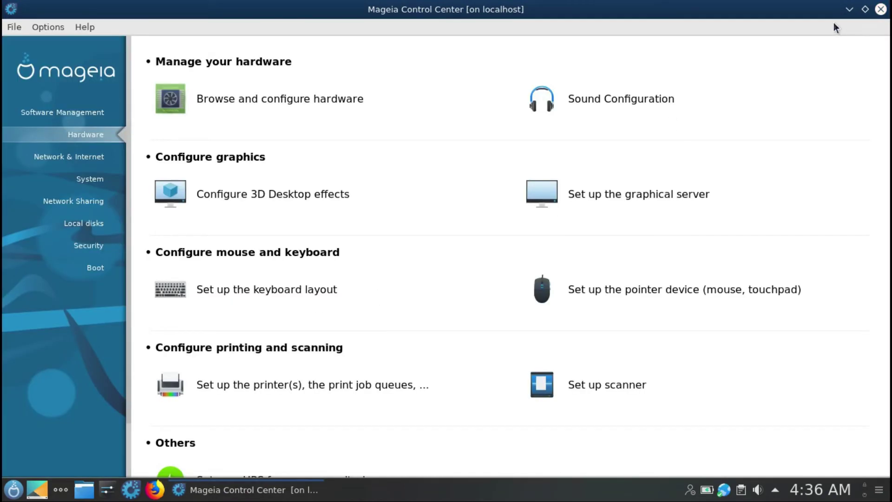
{"action": "left_click", "coordinate": [639, 98]}
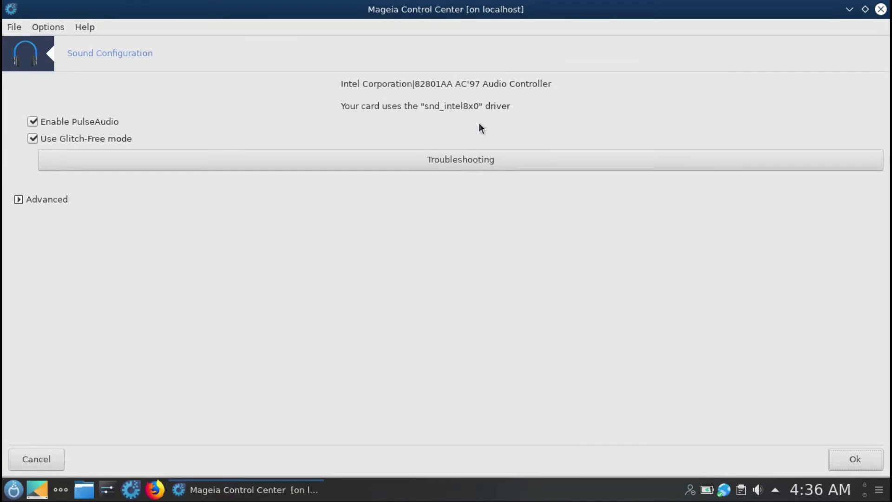
{"action": "left_click", "coordinate": [856, 453]}
- Configure the 3D desktop effects with Compiz Fusion, and install the compiz and compiz-decorator-gtk packages
{"action": "left_click", "coordinate": [271, 197]}
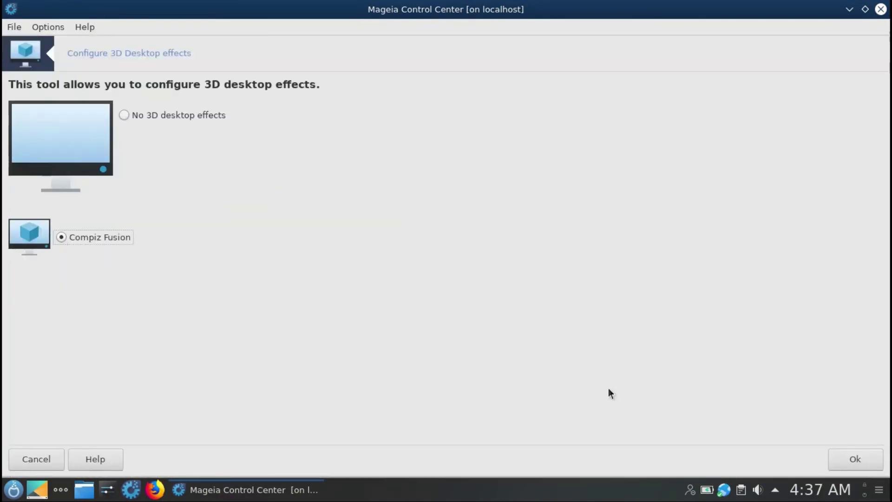
{"action": "left_click", "coordinate": [856, 458]}
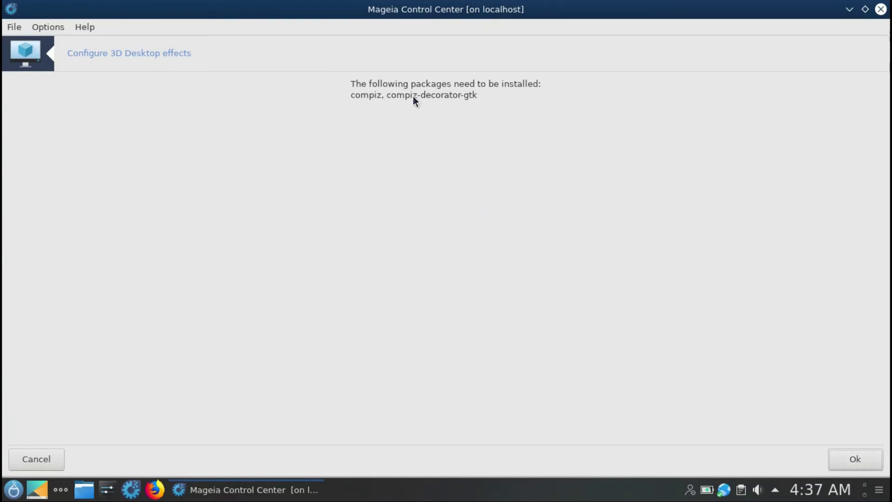
{"action": "left_click", "coordinate": [859, 459]}
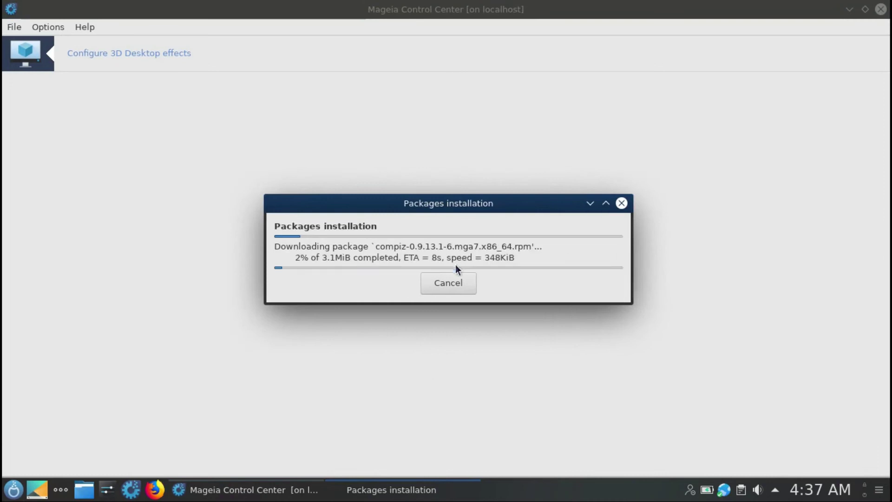
- Authenticate a second Mageia Control Center window with the administrator password, and open its graphical server setup from the hardware tools
{"action": "type", "text": "*******"}
{"action": "key", "text": "Return"}
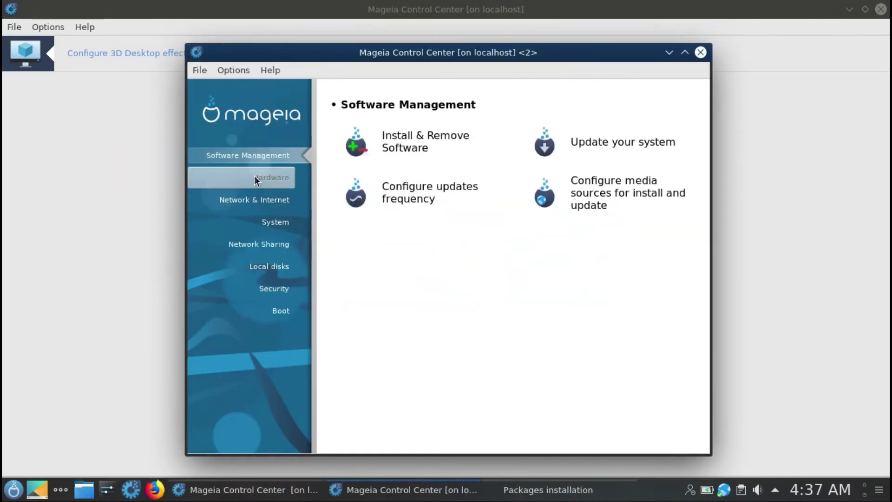
{"action": "left_click", "coordinate": [255, 178]}
{"action": "left_click", "coordinate": [586, 235]}
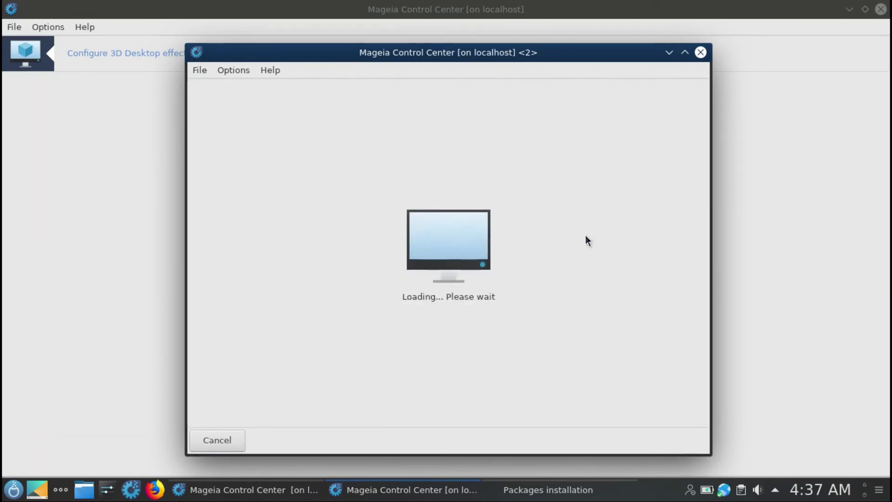
- Confirm VirtualBox virtual video card as the graphic card, and leave the graphical server setup
{"action": "left_click", "coordinate": [365, 139]}
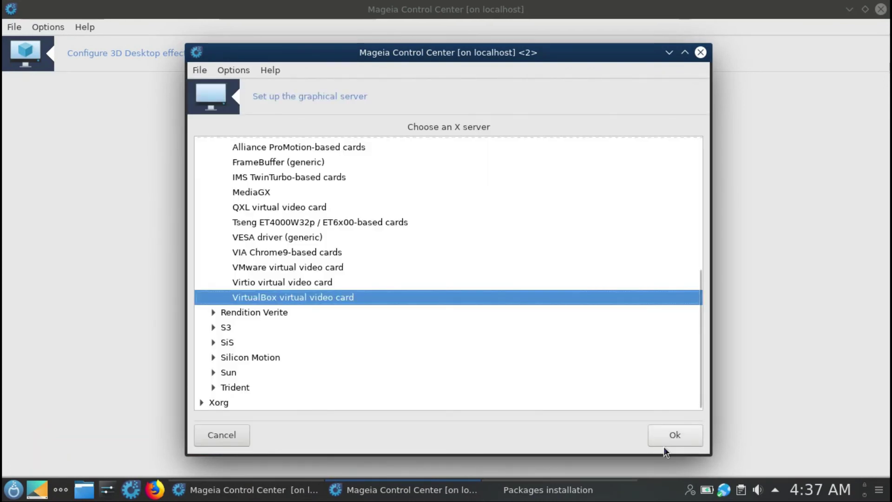
{"action": "left_click", "coordinate": [669, 438]}
{"action": "left_click", "coordinate": [669, 439]}
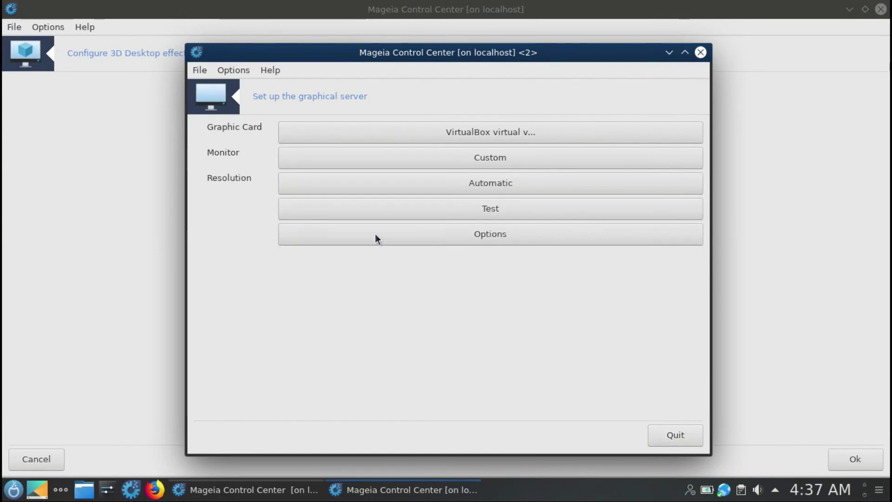
{"action": "left_click", "coordinate": [659, 438]}
- Check the keyboard layout and pointer device setup tools, accepting the existing settings in each
{"action": "left_click", "coordinate": [392, 334]}
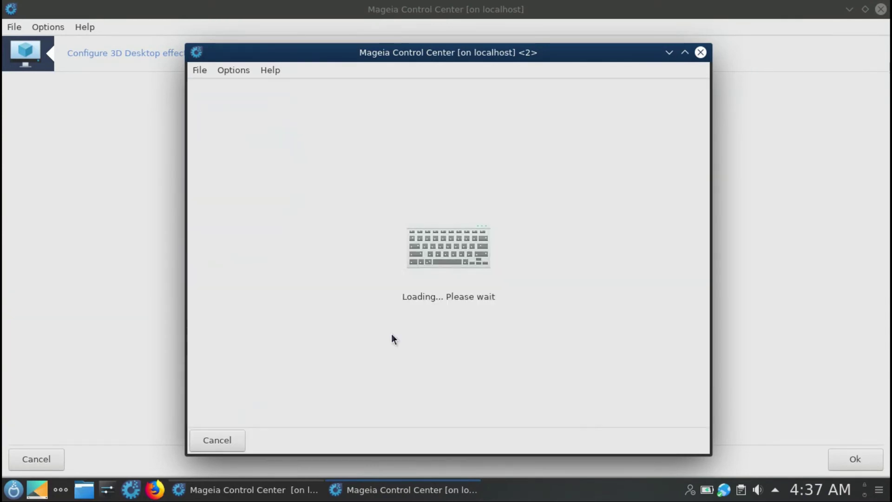
{"action": "left_click", "coordinate": [676, 438]}
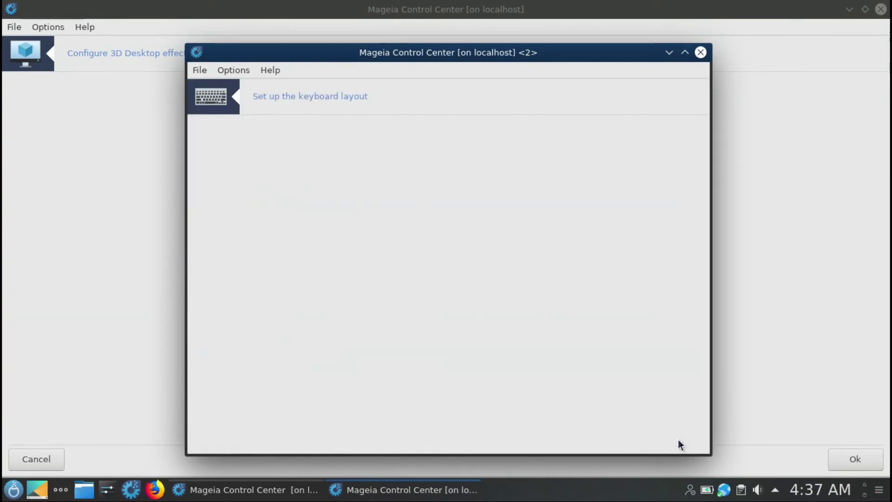
{"action": "left_click", "coordinate": [600, 330]}
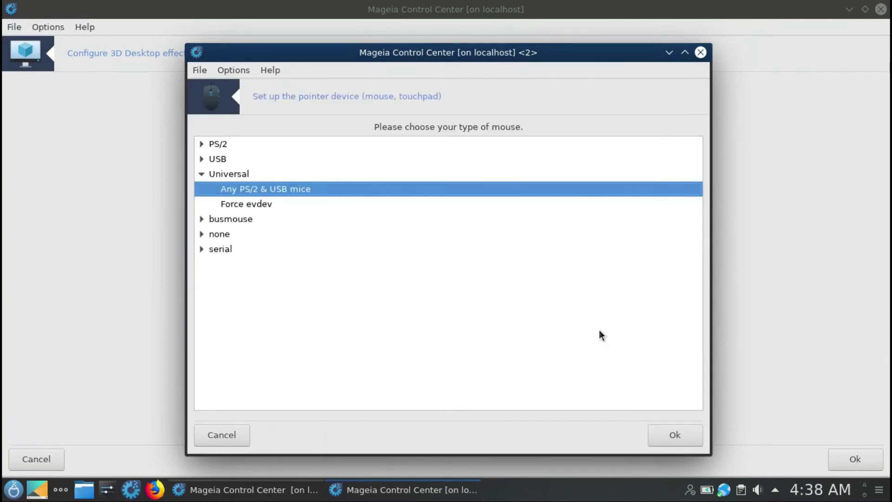
{"action": "left_click", "coordinate": [659, 428]}
- Look at the printer configuration tool and its new printer device selection, leaving without adding a printer
{"action": "scroll", "coordinate": [480, 351], "scroll_direction": "down", "scroll_amount": 3}
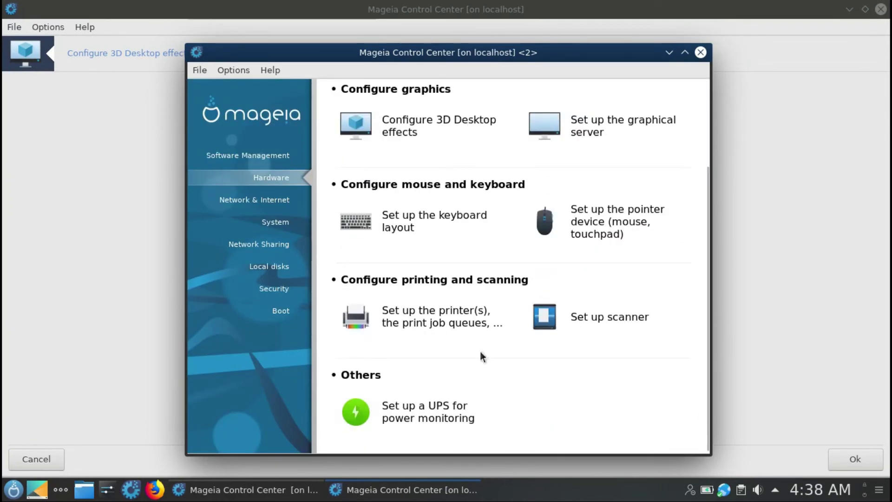
{"action": "left_click", "coordinate": [407, 324]}
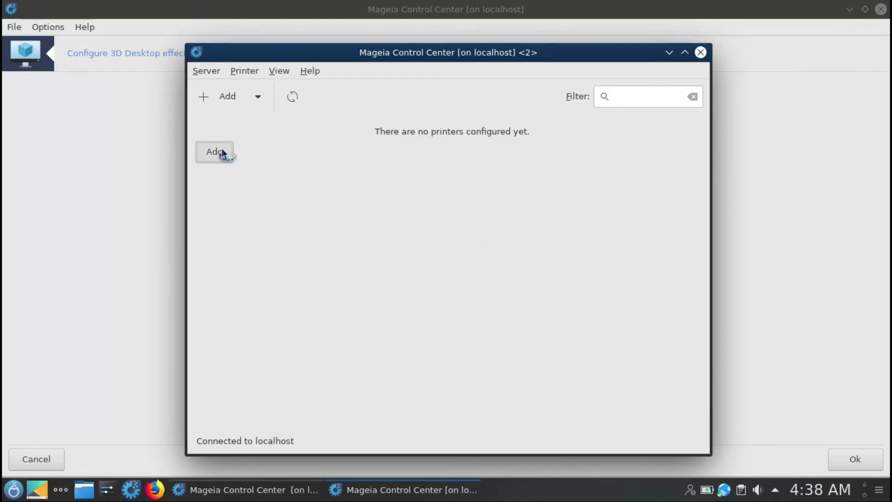
{"action": "left_click", "coordinate": [223, 153]}
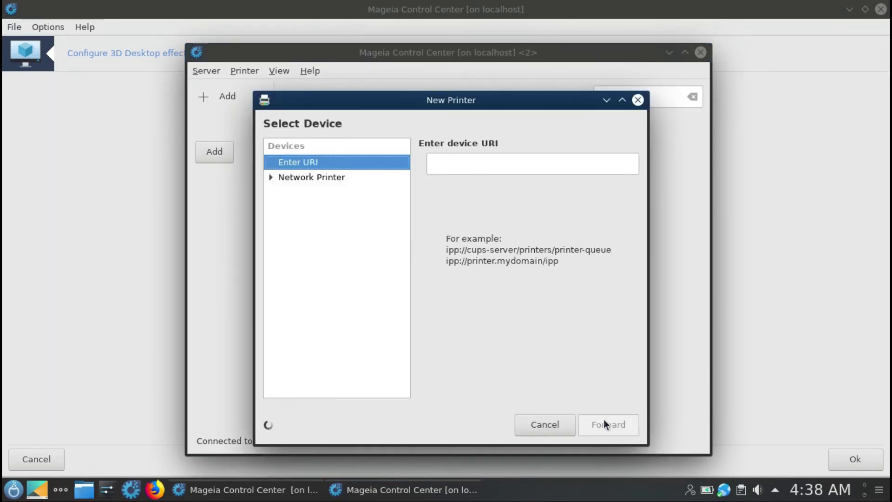
{"action": "left_click", "coordinate": [551, 424]}
{"action": "left_click", "coordinate": [699, 53]}
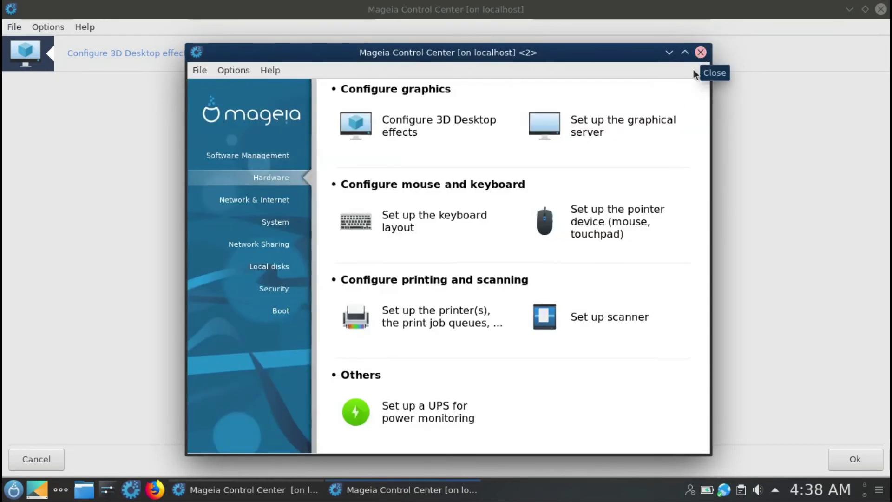
- Open the scanner setup and the UPS power monitoring setup in turn, cancelling each one
{"action": "left_click", "coordinate": [616, 311]}
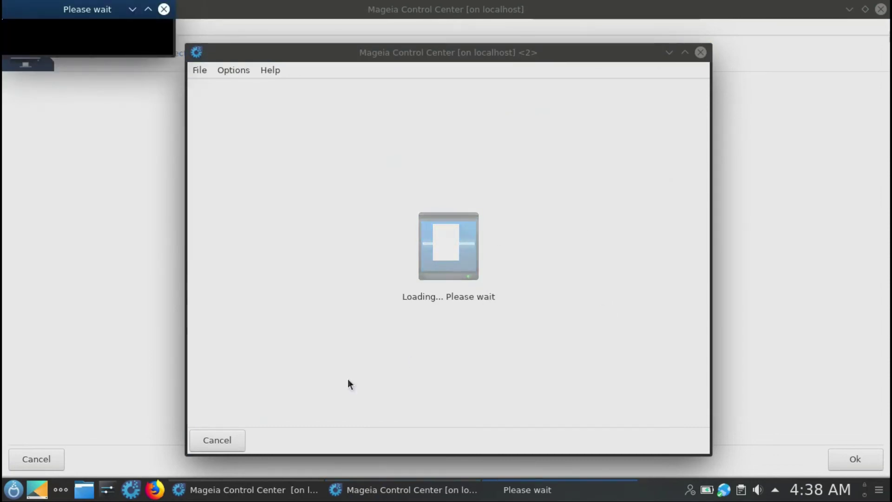
{"action": "left_click", "coordinate": [222, 439]}
{"action": "left_click", "coordinate": [413, 414]}
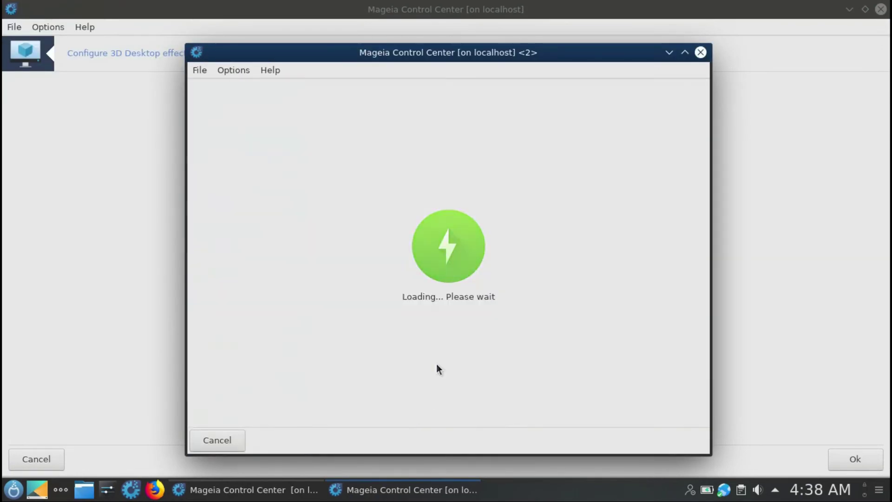
{"action": "left_click", "coordinate": [206, 439]}
- Look at the Network Center and the new network interface setup in the Network & Internet section, leaving both without changes
{"action": "left_click", "coordinate": [234, 202]}
{"action": "left_click", "coordinate": [403, 137]}
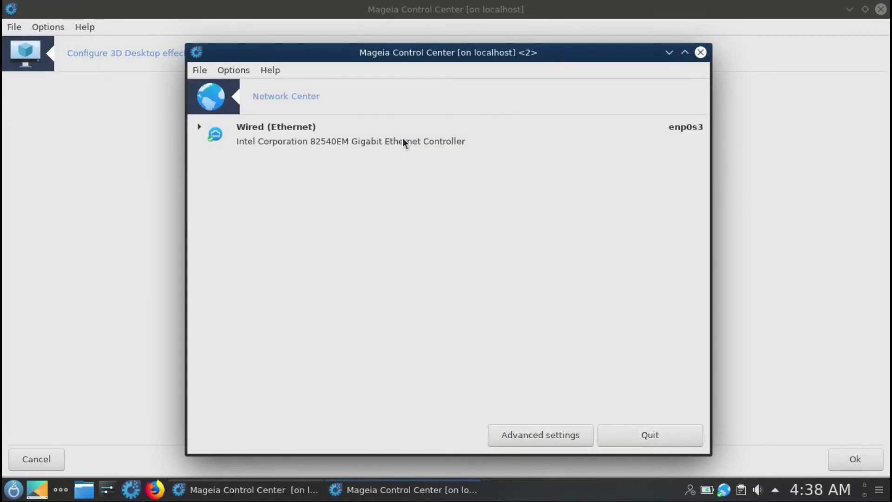
{"action": "left_click", "coordinate": [651, 434]}
{"action": "left_click", "coordinate": [600, 126]}
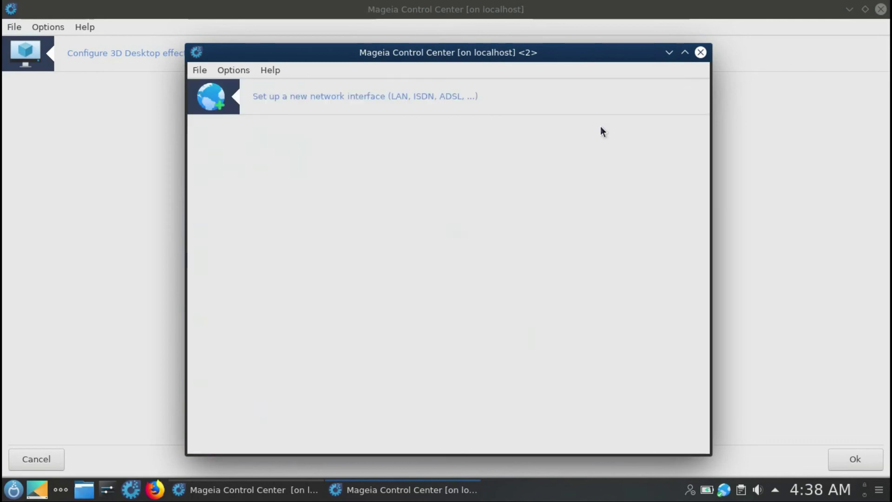
{"action": "left_click", "coordinate": [227, 436]}
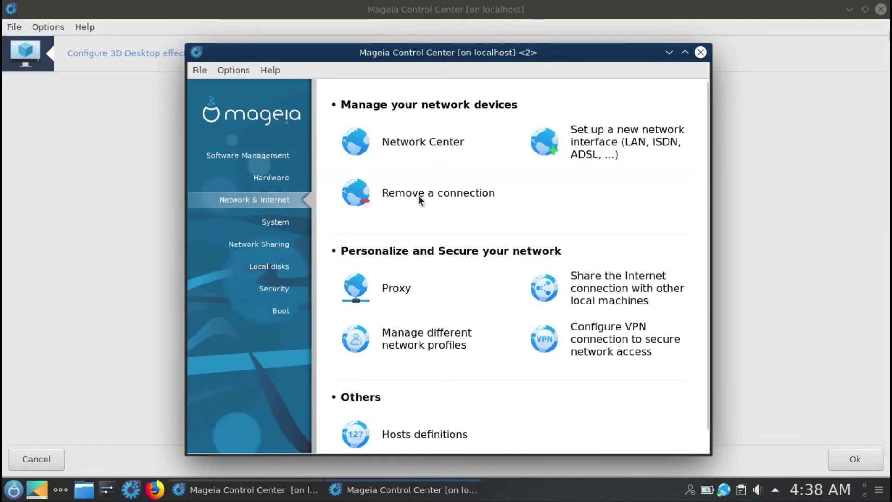
- Check the tools for removing a connection, setting a proxy and sharing the Internet connection, cancelling each one
{"action": "left_click", "coordinate": [417, 196]}
{"action": "left_click", "coordinate": [223, 435]}
{"action": "left_click", "coordinate": [401, 285]}
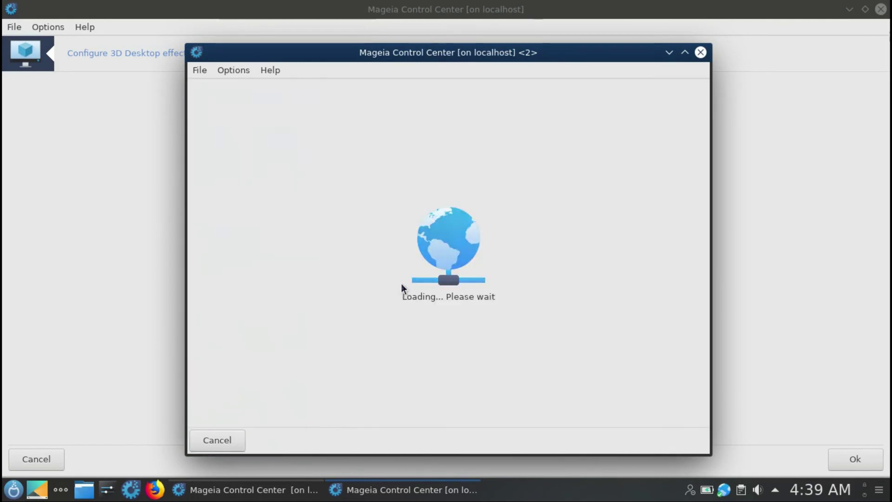
{"action": "left_click", "coordinate": [222, 436]}
{"action": "left_click", "coordinate": [539, 297]}
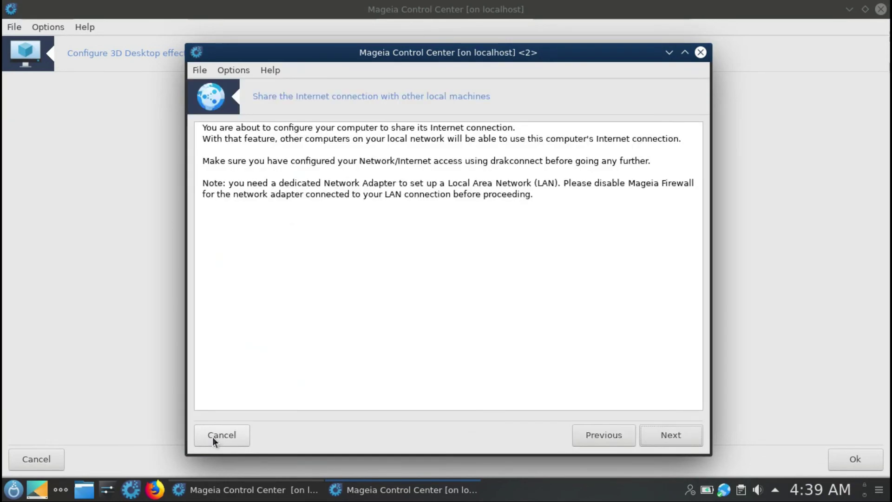
{"action": "left_click", "coordinate": [213, 439]}
- Check the network profiles, VPN connection and hosts definitions tools, leaving each without changes
{"action": "left_click", "coordinate": [412, 339]}
{"action": "left_click", "coordinate": [606, 434]}
{"action": "left_click", "coordinate": [616, 335]}
{"action": "left_click", "coordinate": [215, 439]}
{"action": "left_click", "coordinate": [403, 433]}
{"action": "left_click", "coordinate": [216, 439]}
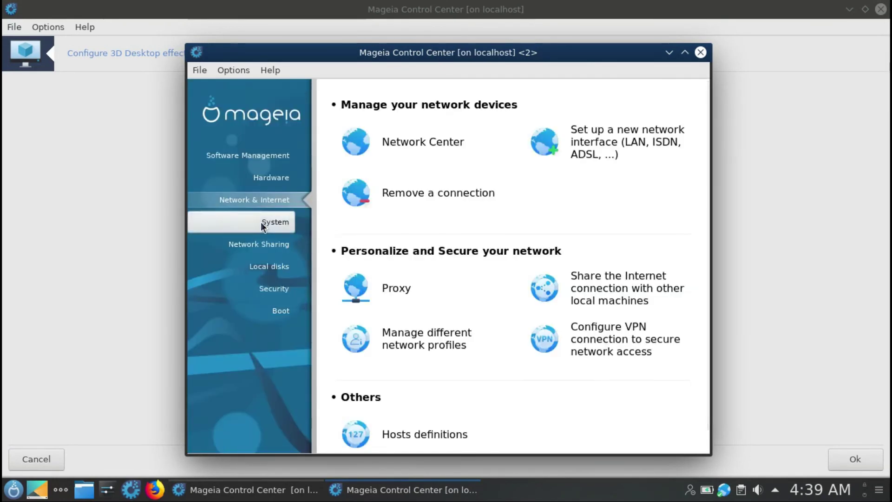
- Show the System section in the second Mageia Control Center window and maximize that window
{"action": "left_click", "coordinate": [261, 222]}
{"action": "left_click_drag", "start_coordinate": [597, 55], "coordinate": [451, 190]}
{"action": "left_click", "coordinate": [510, 191]}
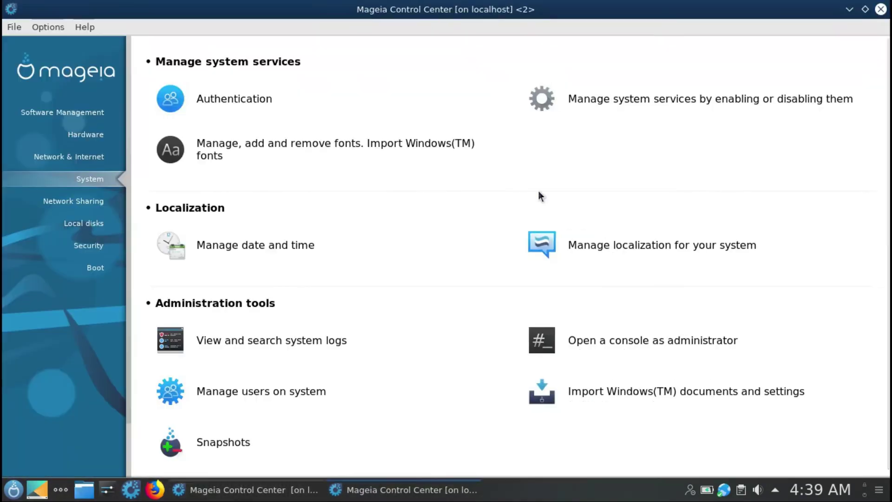
- Acknowledge the 3D desktop effects logout notice in the first Mageia Control Center window and close that window
{"action": "key", "text": "alt+Tab"}
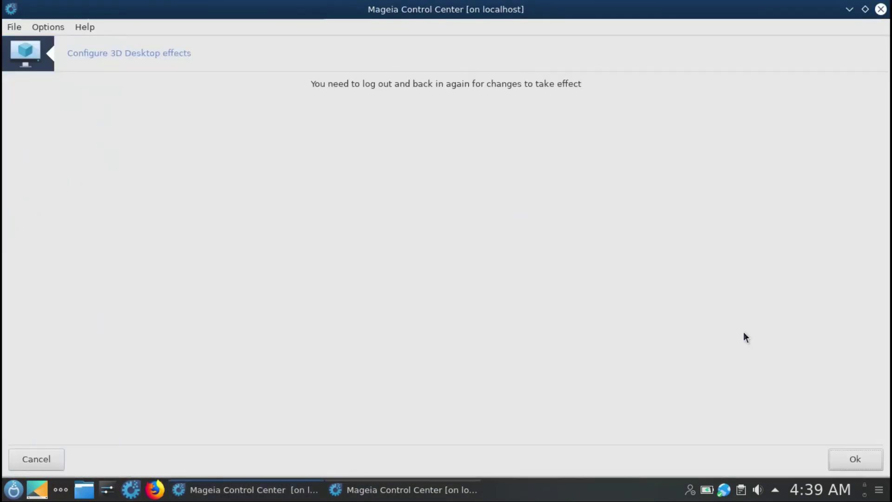
{"action": "left_click", "coordinate": [855, 459]}
{"action": "left_click", "coordinate": [880, 10]}
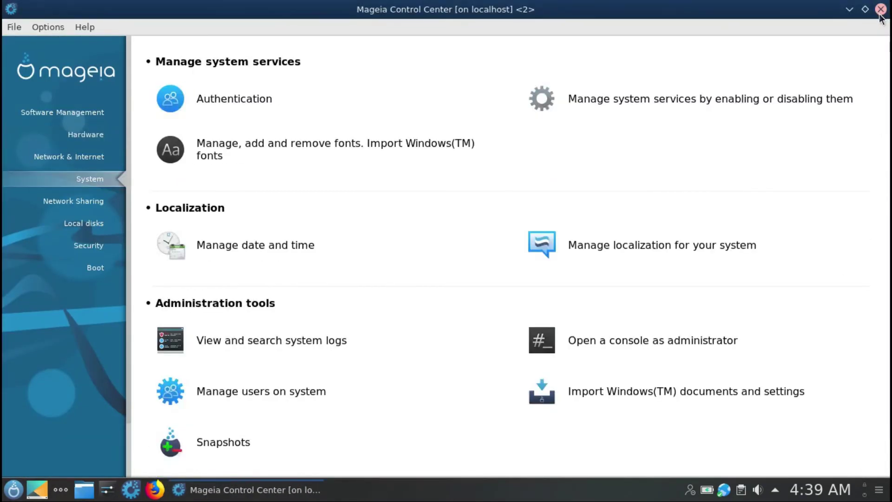
- Review the Authentication methods and the list of system services and daemons, cancelling both without changes
{"action": "left_click", "coordinate": [235, 104]}
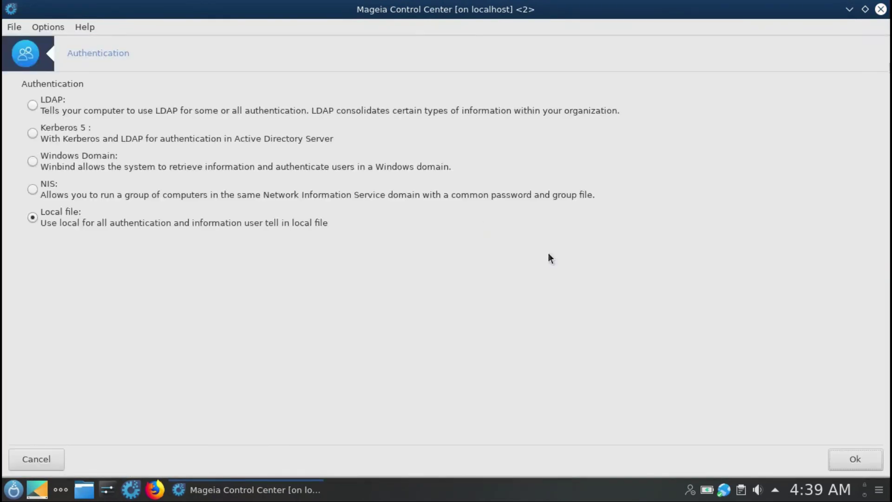
{"action": "left_click", "coordinate": [36, 459]}
{"action": "left_click", "coordinate": [632, 101]}
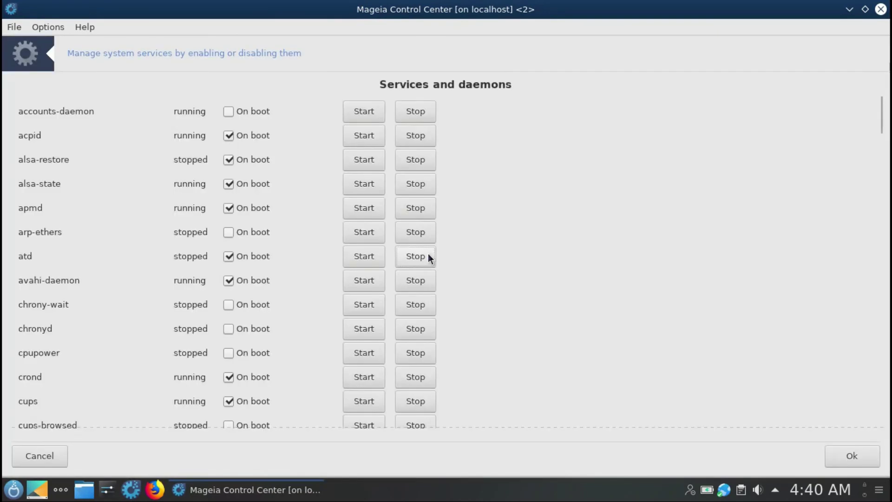
{"action": "left_click", "coordinate": [37, 458]}
- Check the font management tool and the system localization language choices, leaving both without changes
{"action": "left_click", "coordinate": [216, 144]}
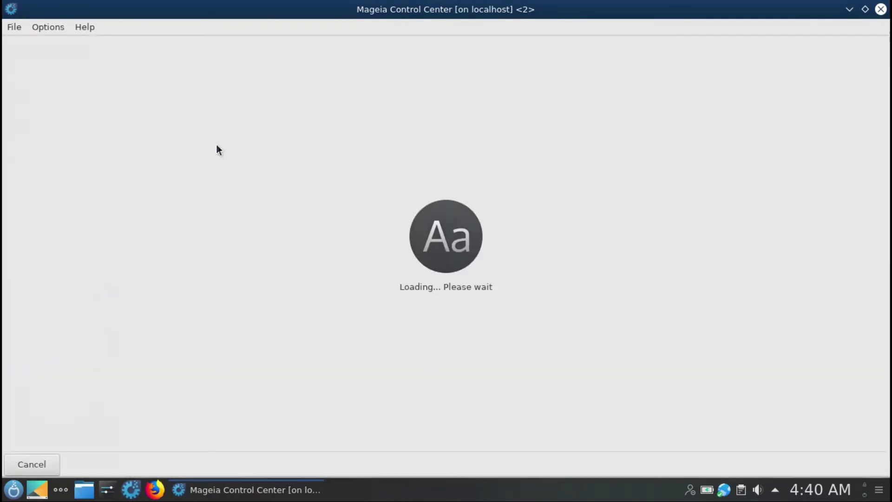
{"action": "left_click", "coordinate": [843, 459]}
{"action": "left_click", "coordinate": [634, 244]}
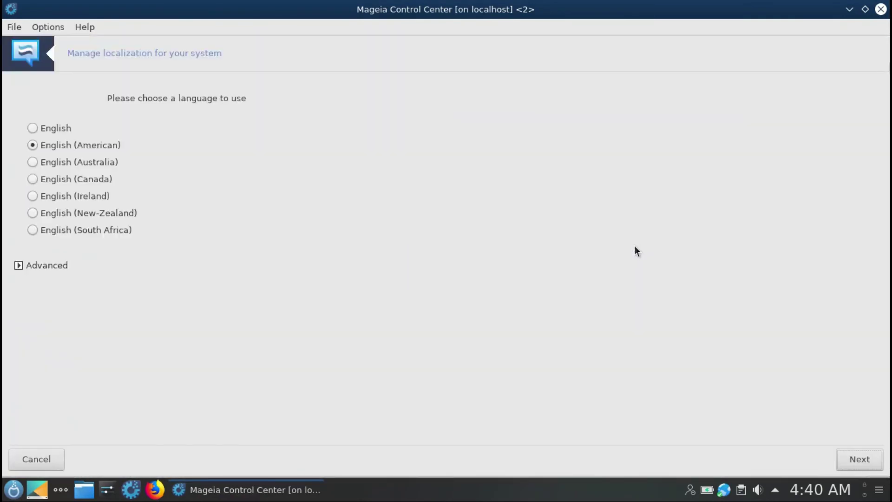
{"action": "left_click", "coordinate": [33, 458]}
- Open the system logs viewer, declining the syslog-daemon installation, and check the administrator console
{"action": "left_click", "coordinate": [212, 345]}
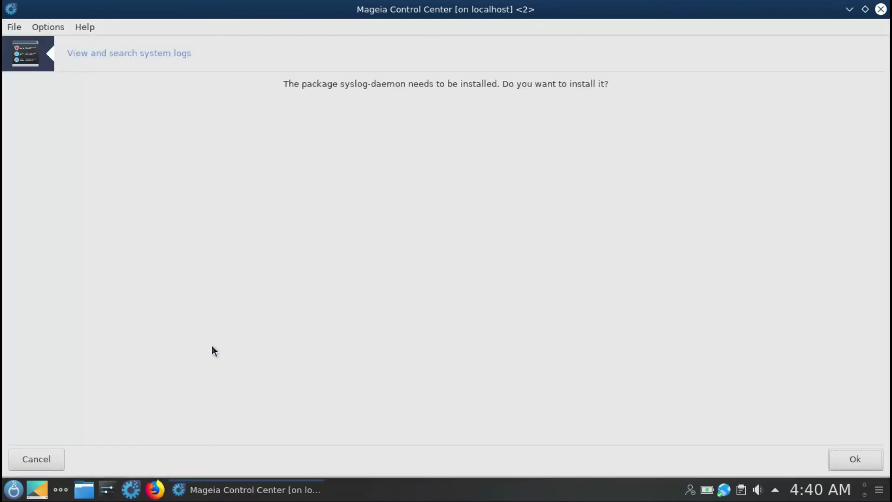
{"action": "left_click", "coordinate": [30, 460]}
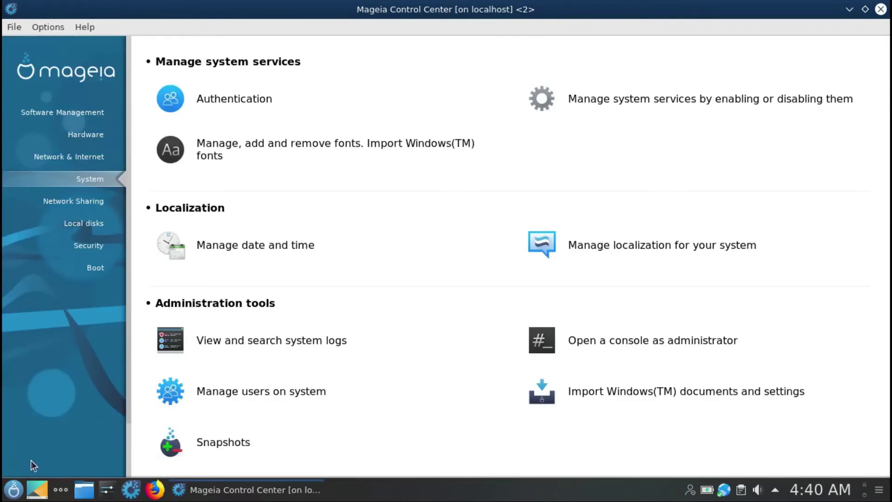
{"action": "left_click", "coordinate": [583, 343]}
{"action": "left_click", "coordinate": [840, 459]}
- Look at user management and its new user form, and check the Windows documents and settings import, without changing anything
{"action": "left_click", "coordinate": [284, 390]}
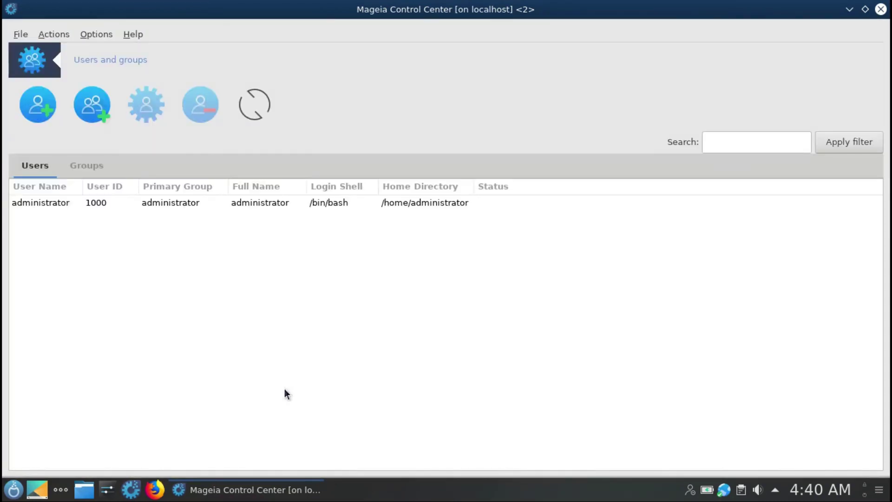
{"action": "left_click", "coordinate": [38, 104]}
{"action": "left_click", "coordinate": [561, 117]}
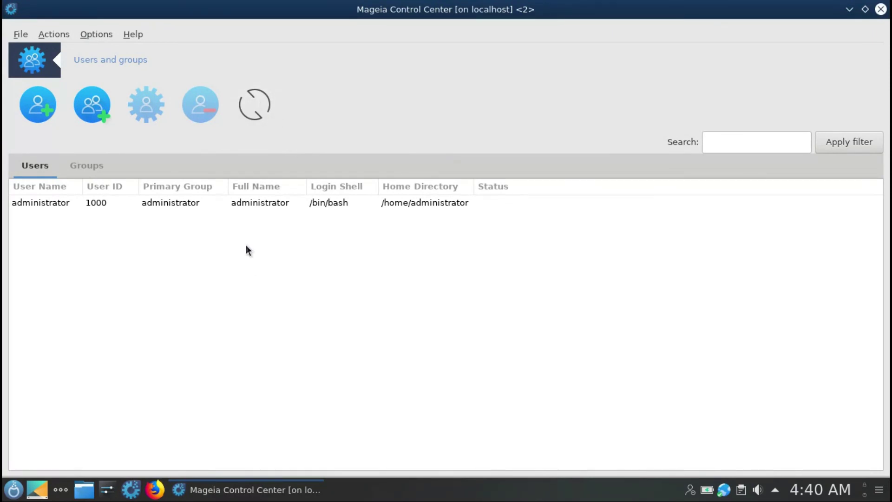
{"action": "left_click", "coordinate": [881, 10]}
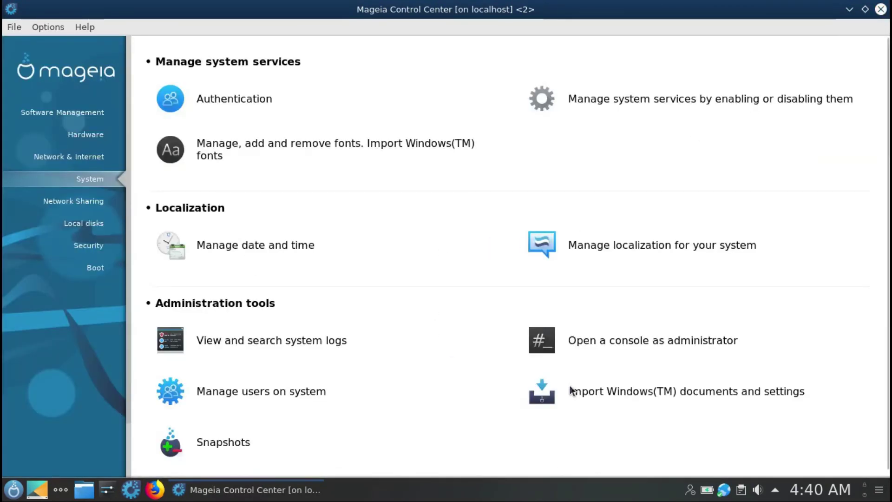
{"action": "left_click", "coordinate": [597, 389]}
{"action": "left_click", "coordinate": [59, 465]}
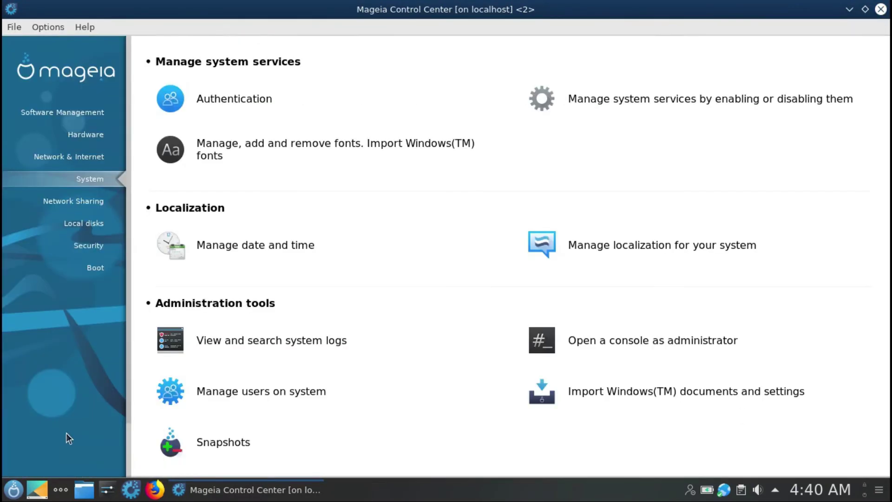
- Open the Snapshots tool and install the required draksnapshot package
{"action": "left_click", "coordinate": [207, 442]}
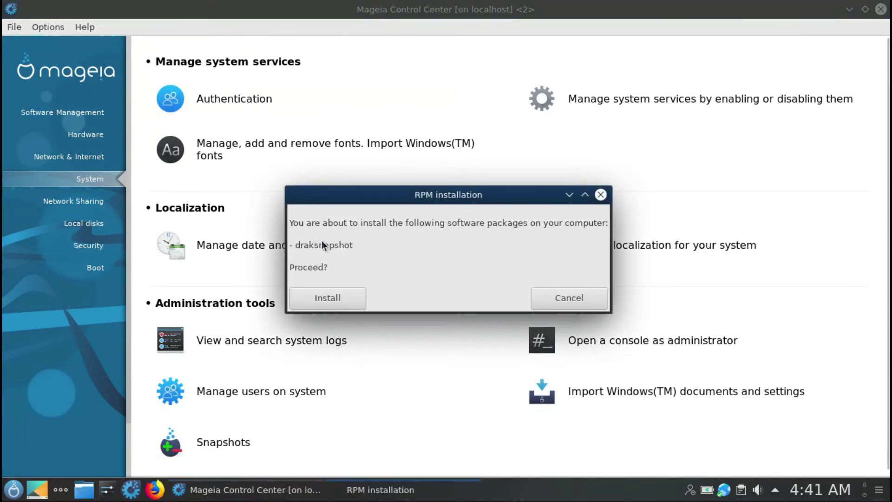
{"action": "key", "text": "Return"}
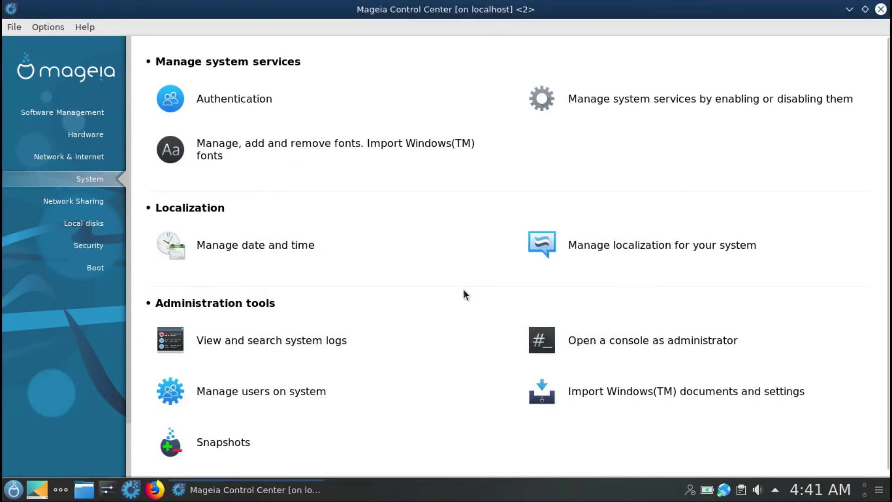
{"action": "left_click", "coordinate": [550, 378]}
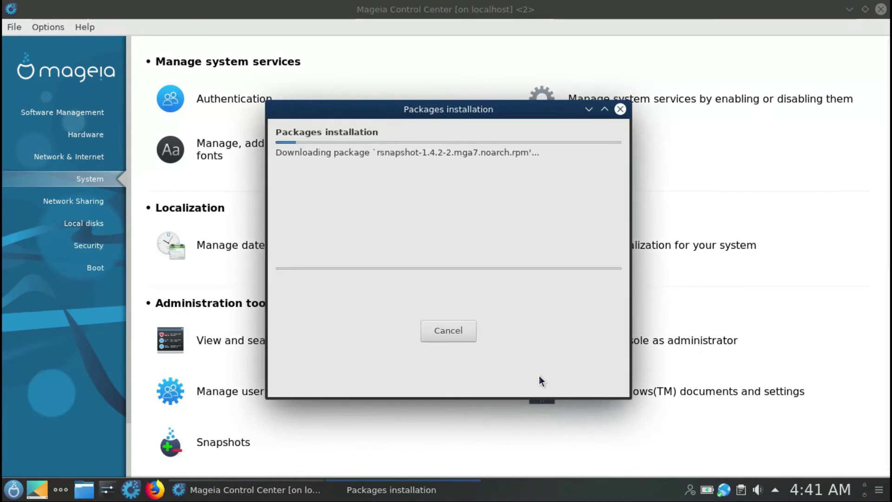
- Authenticate a new Mageia Control Center window with the administrator password, and open disk partition management from Local disks, continuing past the backup warning
{"action": "type", "text": "*******"}
{"action": "key", "text": "Return"}
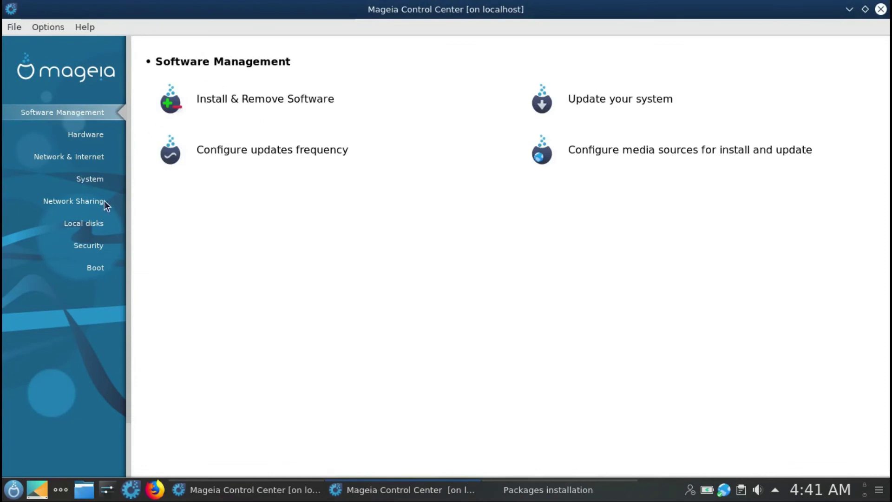
{"action": "left_click", "coordinate": [84, 224]}
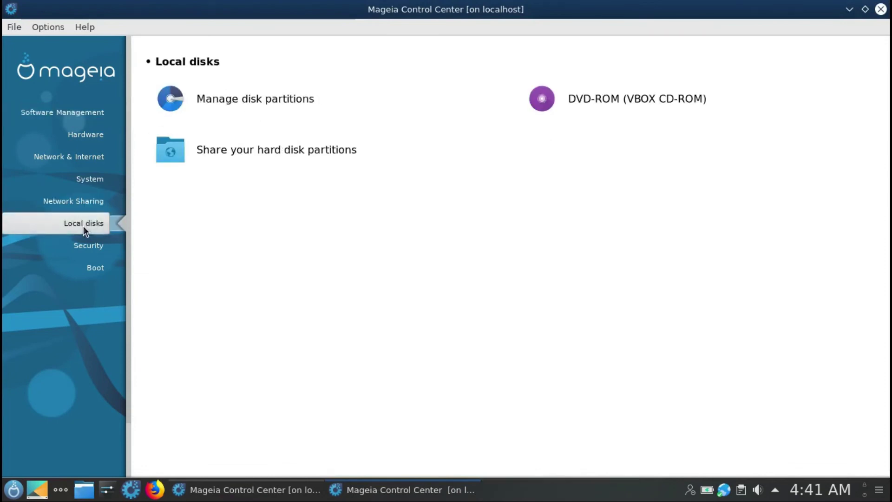
{"action": "left_click", "coordinate": [216, 97]}
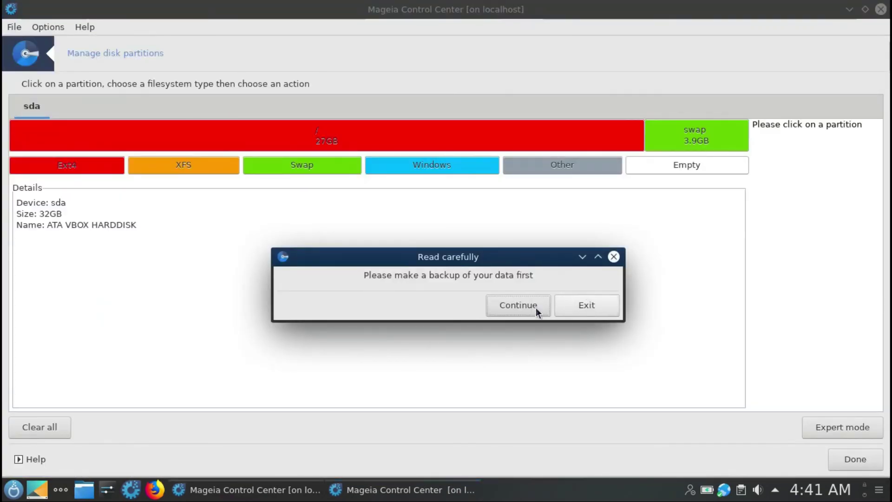
{"action": "left_click", "coordinate": [536, 311]}
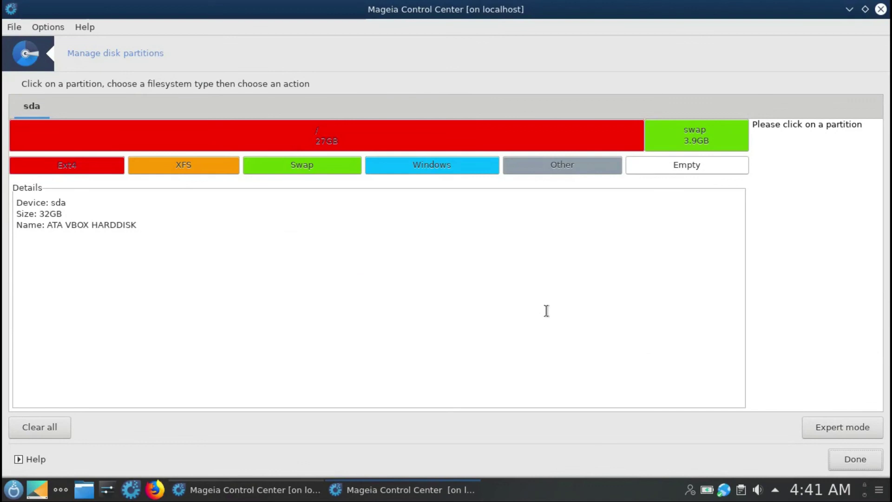
- Leave disk partition management and check the DVD-ROM and hard disk partition sharing settings, without changing anything
{"action": "left_click", "coordinate": [848, 459]}
{"action": "left_click", "coordinate": [595, 97]}
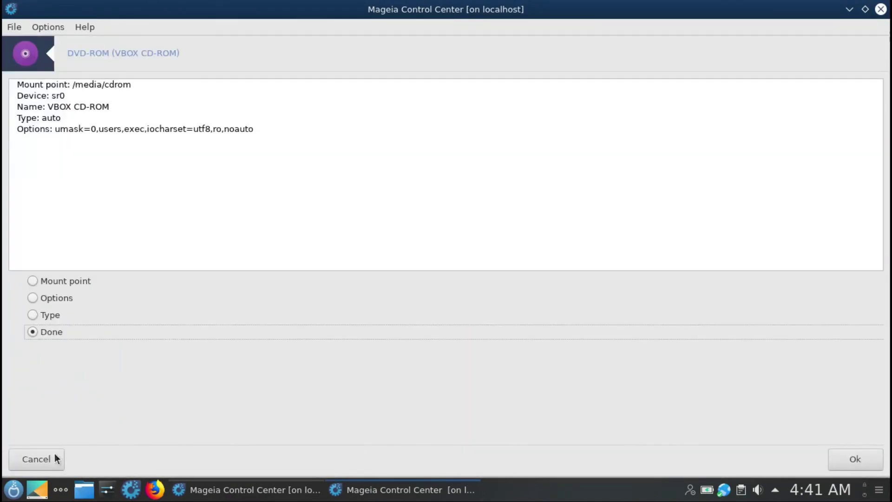
{"action": "left_click", "coordinate": [54, 458]}
{"action": "left_click", "coordinate": [224, 148]}
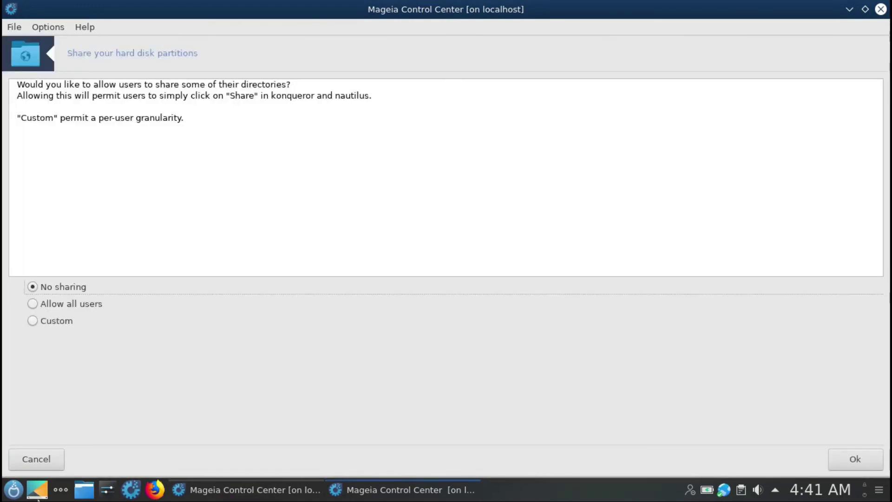
{"action": "left_click", "coordinate": [36, 459]}
- Look at the Security section's MSEC security levels and the personal firewall's allowed services, without changing anything
{"action": "left_click", "coordinate": [77, 254]}
{"action": "left_click", "coordinate": [255, 100]}
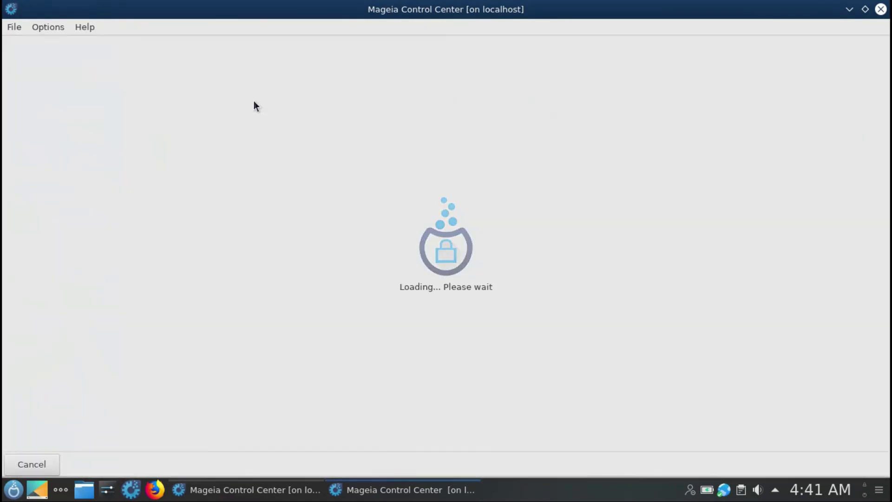
{"action": "left_click", "coordinate": [120, 88]}
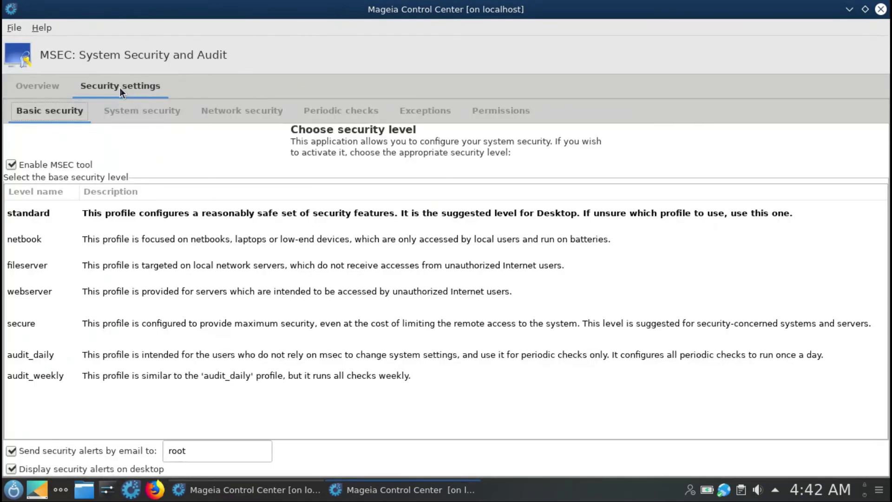
{"action": "left_click", "coordinate": [879, 9]}
{"action": "left_click", "coordinate": [614, 99]}
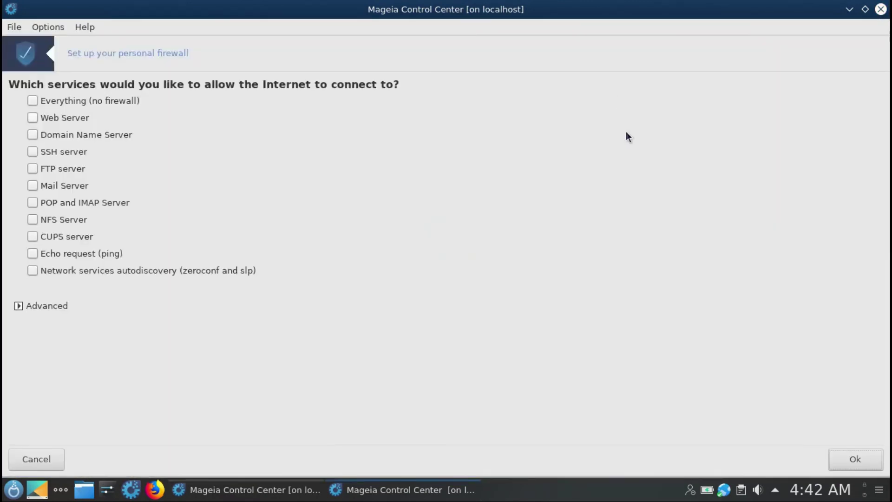
{"action": "left_click", "coordinate": [48, 466]}
- Examine each category in the authentication settings for Mageia tools, leaving the settings unchanged
{"action": "left_click", "coordinate": [258, 150]}
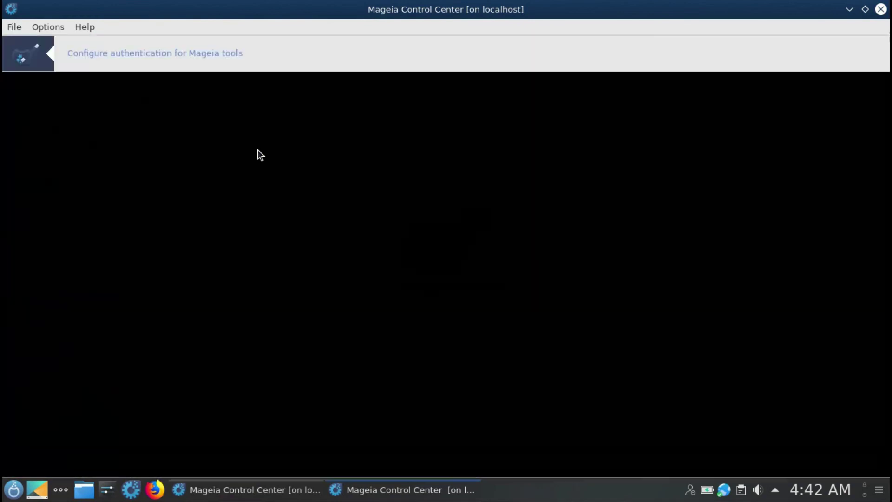
{"action": "left_click", "coordinate": [61, 99]}
{"action": "left_click", "coordinate": [60, 99]}
{"action": "left_click", "coordinate": [37, 116]}
{"action": "left_click", "coordinate": [37, 115]}
{"action": "left_click", "coordinate": [37, 130]}
{"action": "left_click", "coordinate": [37, 130]}
{"action": "left_click", "coordinate": [29, 160]}
{"action": "left_click", "coordinate": [29, 160]}
{"action": "left_click", "coordinate": [43, 462]}
{"action": "left_click", "coordinate": [263, 153]}
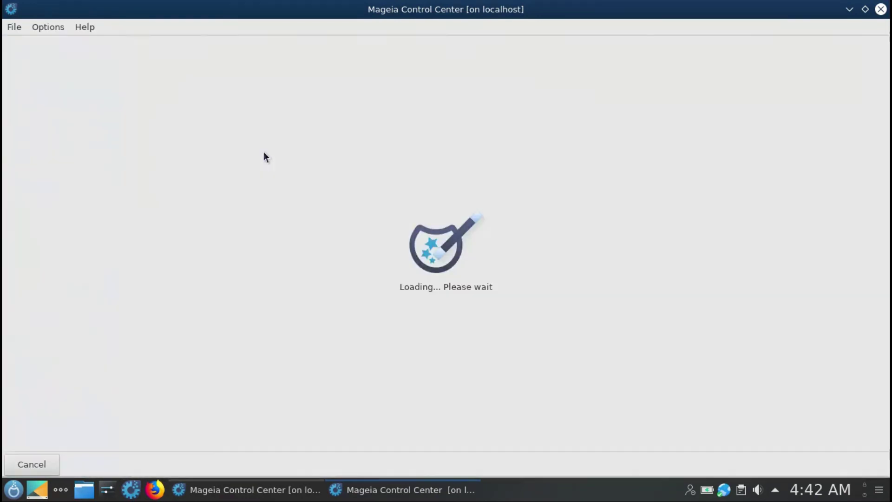
{"action": "left_click", "coordinate": [36, 458]}
- Open the advanced setup for network interfaces and firewall, and check Parental Controls, cancelling both
{"action": "left_click", "coordinate": [586, 149]}
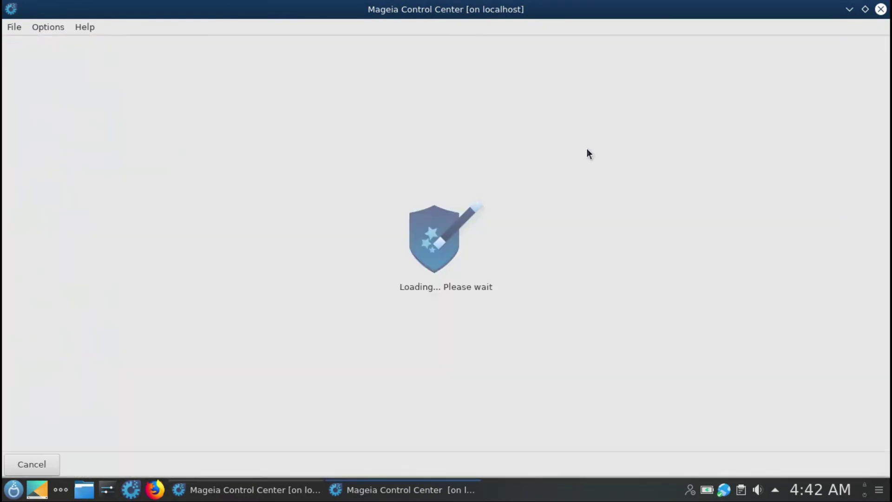
{"action": "left_click", "coordinate": [849, 352]}
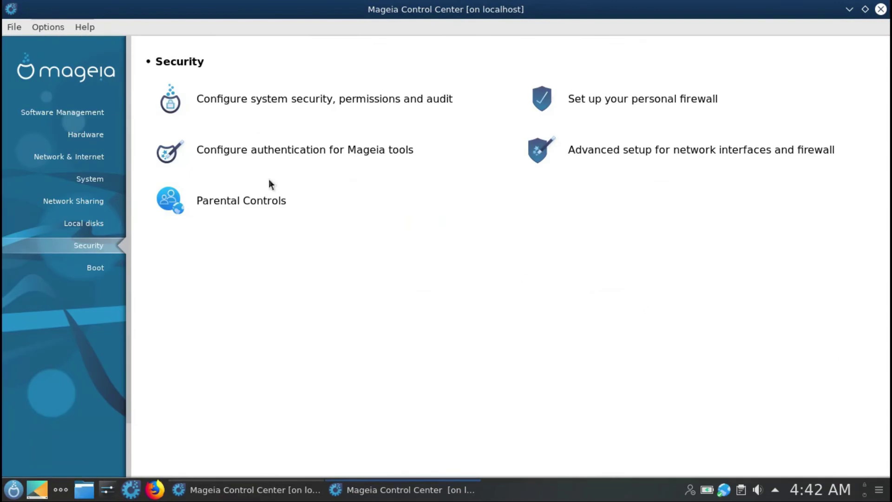
{"action": "left_click", "coordinate": [238, 202]}
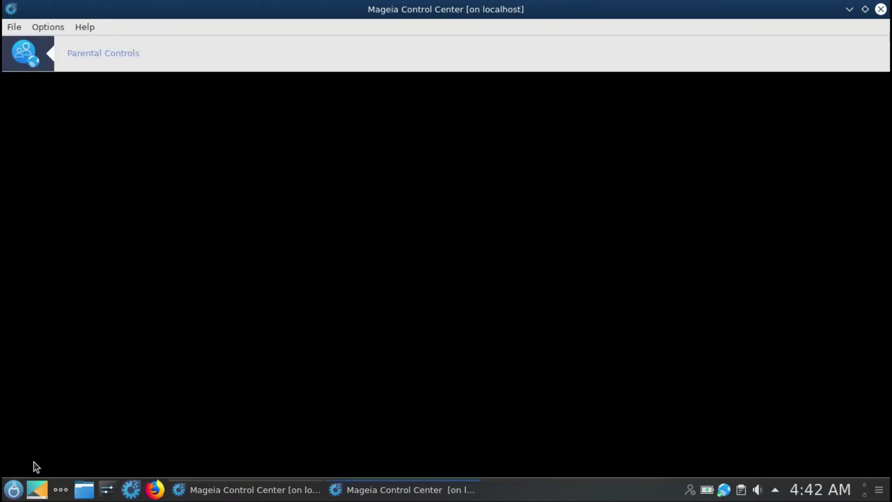
{"action": "scroll", "coordinate": [174, 91], "scroll_direction": "down", "scroll_amount": 3}
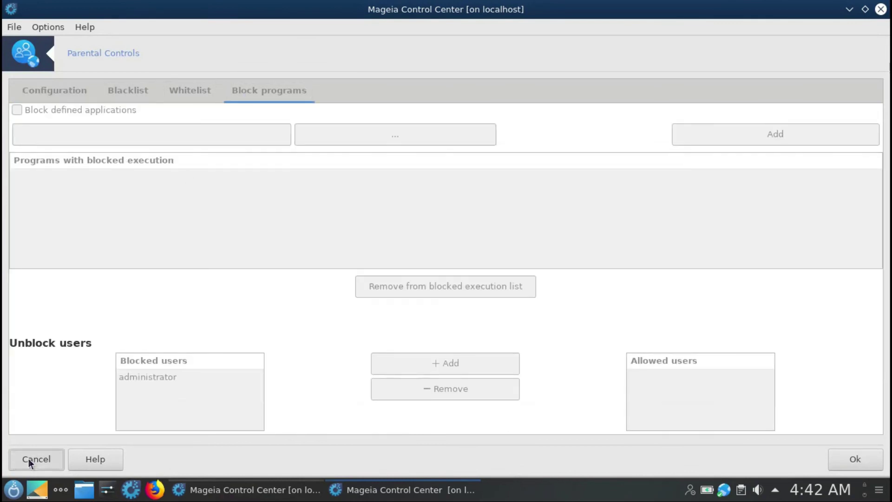
{"action": "left_click", "coordinate": [29, 458]}
- Look at the Boot section's automatic login, boot system and display manager settings, without changing anything
{"action": "left_click", "coordinate": [91, 261]}
{"action": "left_click", "coordinate": [238, 103]}
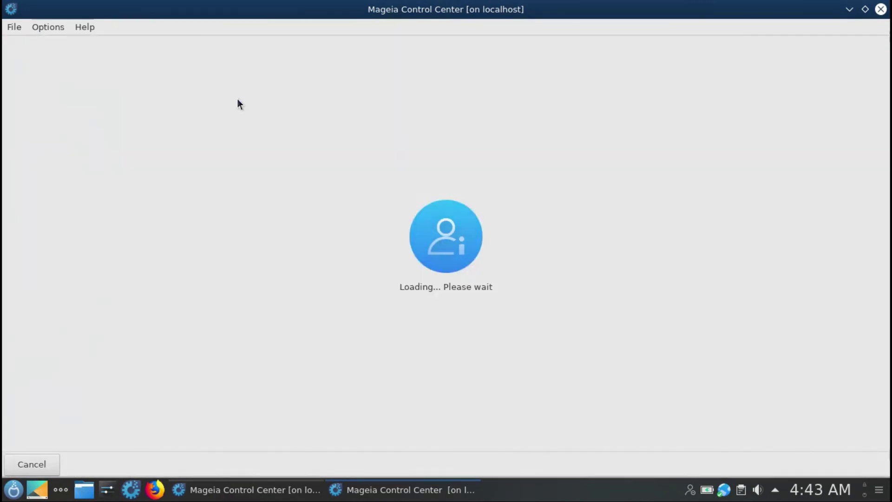
{"action": "left_click", "coordinate": [29, 452]}
{"action": "left_click", "coordinate": [593, 93]}
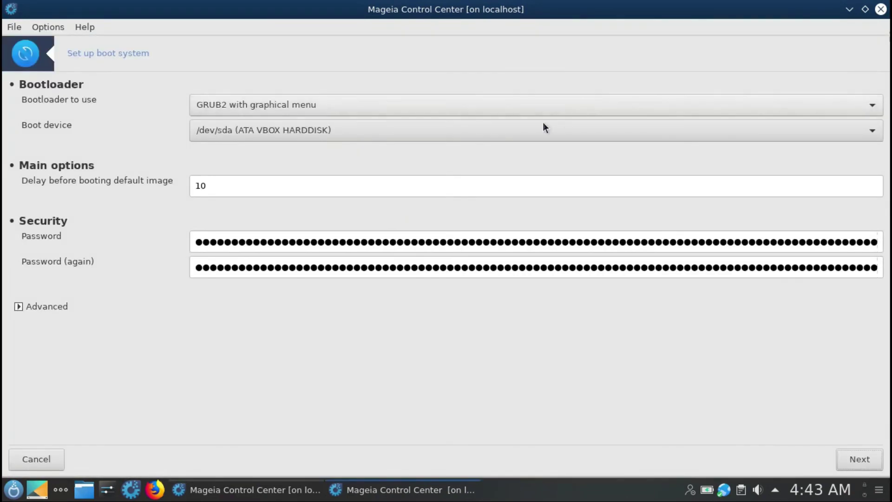
{"action": "left_click", "coordinate": [53, 459]}
{"action": "left_click", "coordinate": [256, 148]}
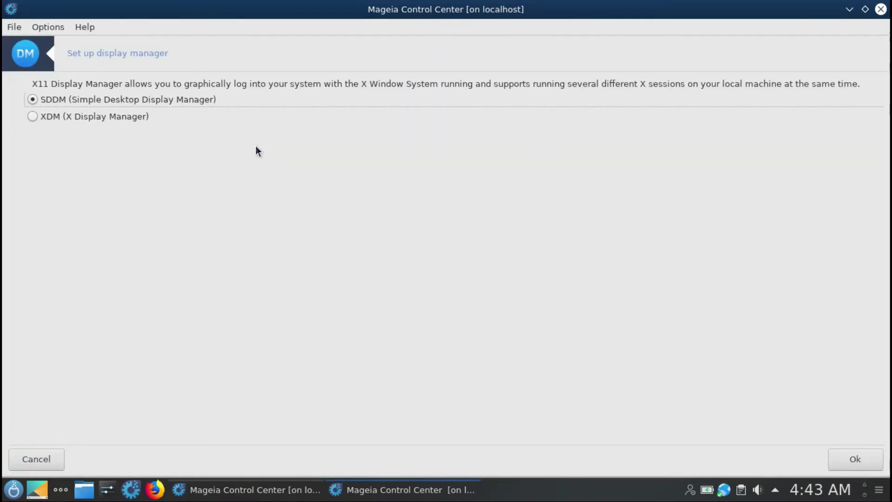
- Close both Mageia Control Center windows to return to the desktop
{"action": "left_click", "coordinate": [880, 9]}
{"action": "left_click", "coordinate": [881, 10]}
{"action": "left_click", "coordinate": [880, 9]}
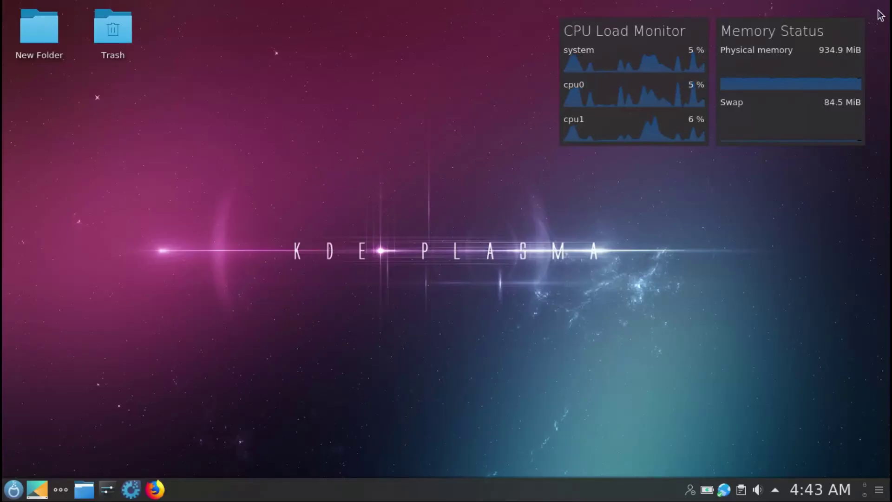
- Choose a session action from the application menu's Power / Session entries
{"action": "left_click", "coordinate": [14, 489]}
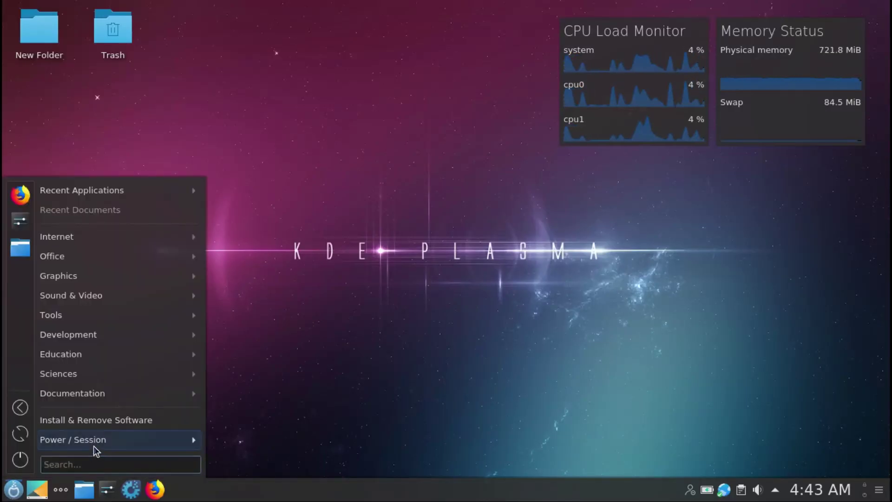
{"action": "mouse_move", "coordinate": [102, 445]}
{"action": "left_click", "coordinate": [230, 374]}
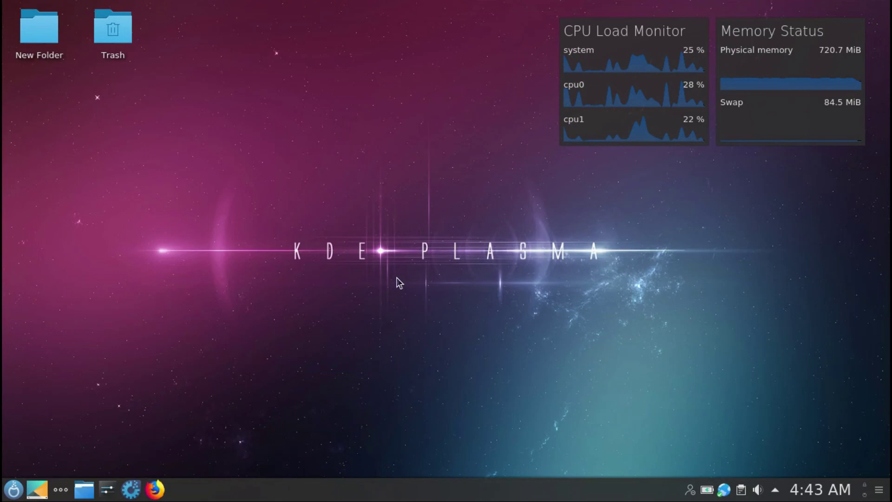